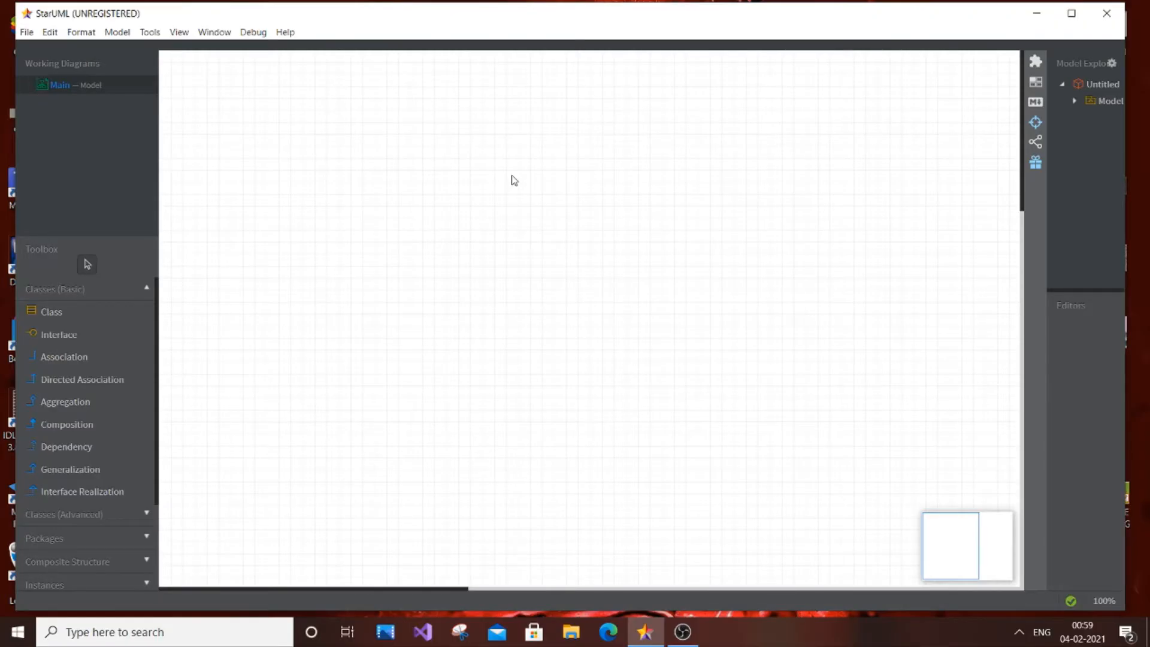
Step: Add a new class diagram to the project
{"action": "left_click", "coordinate": [126, 31]}
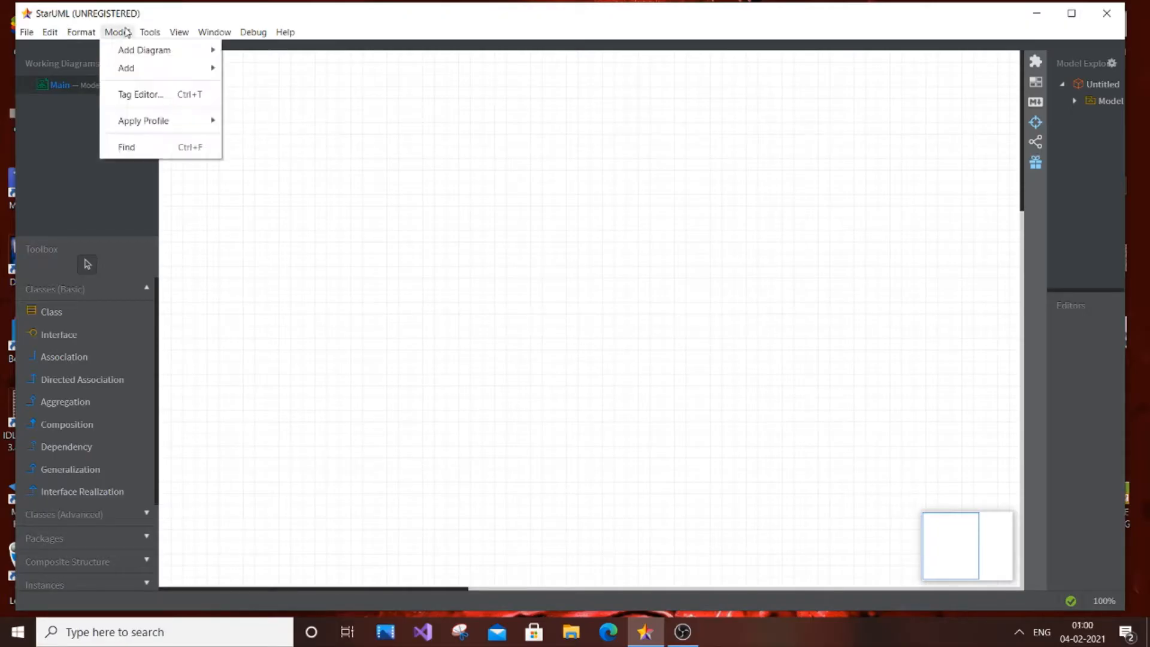
{"action": "mouse_move", "coordinate": [134, 49]}
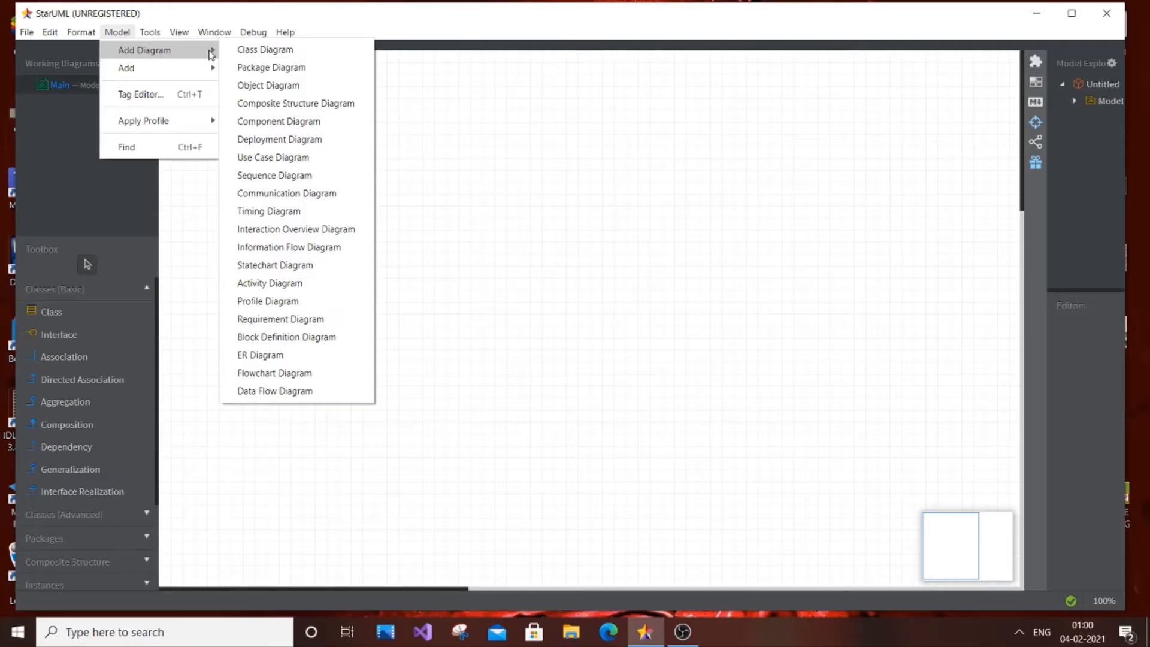
{"action": "left_click", "coordinate": [259, 51]}
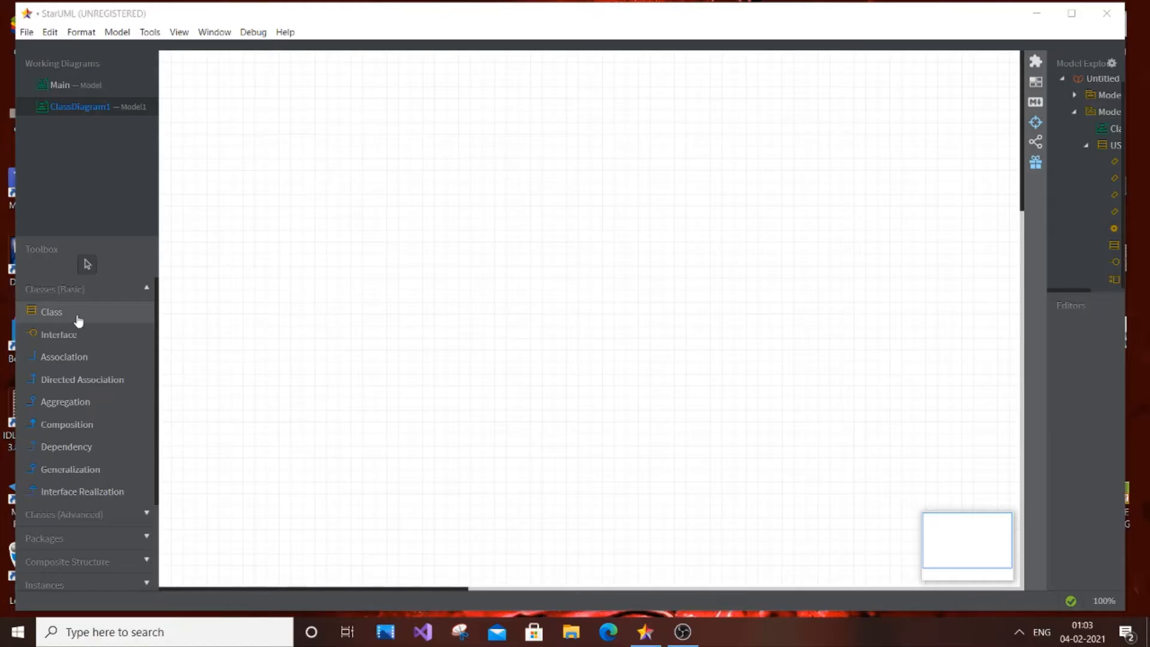
Step: Place a class on the diagram, move it into the open canvas area and enlarge its box
{"action": "left_click", "coordinate": [69, 320]}
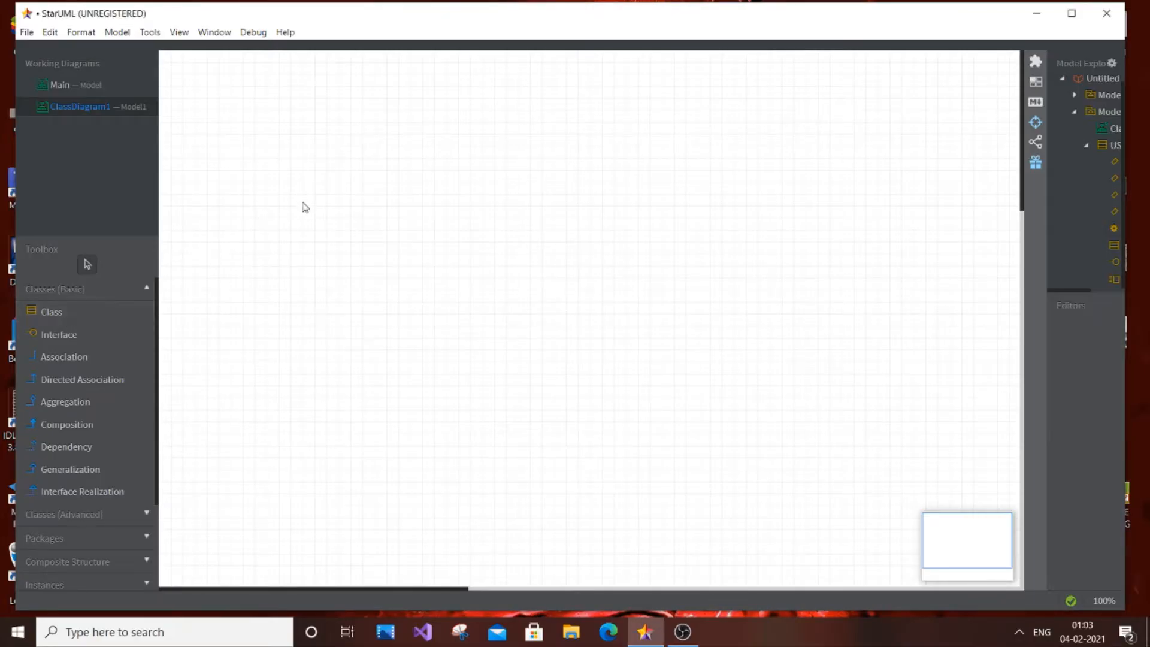
{"action": "left_click", "coordinate": [71, 313]}
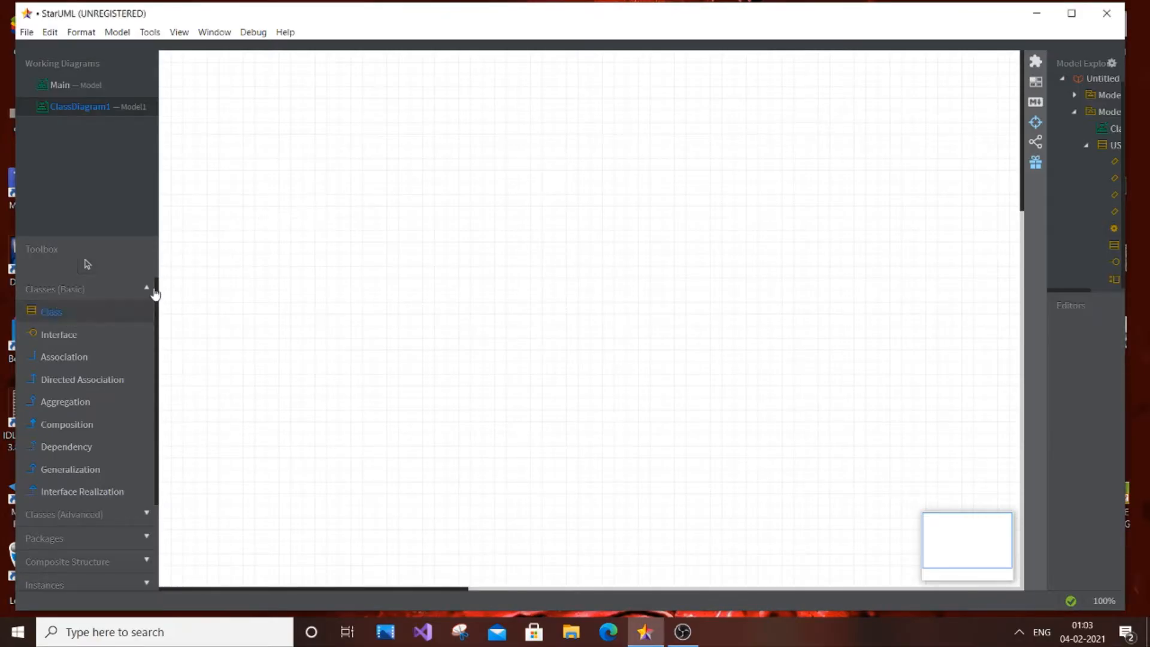
{"action": "left_click", "coordinate": [287, 230]}
{"action": "left_click", "coordinate": [187, 82]}
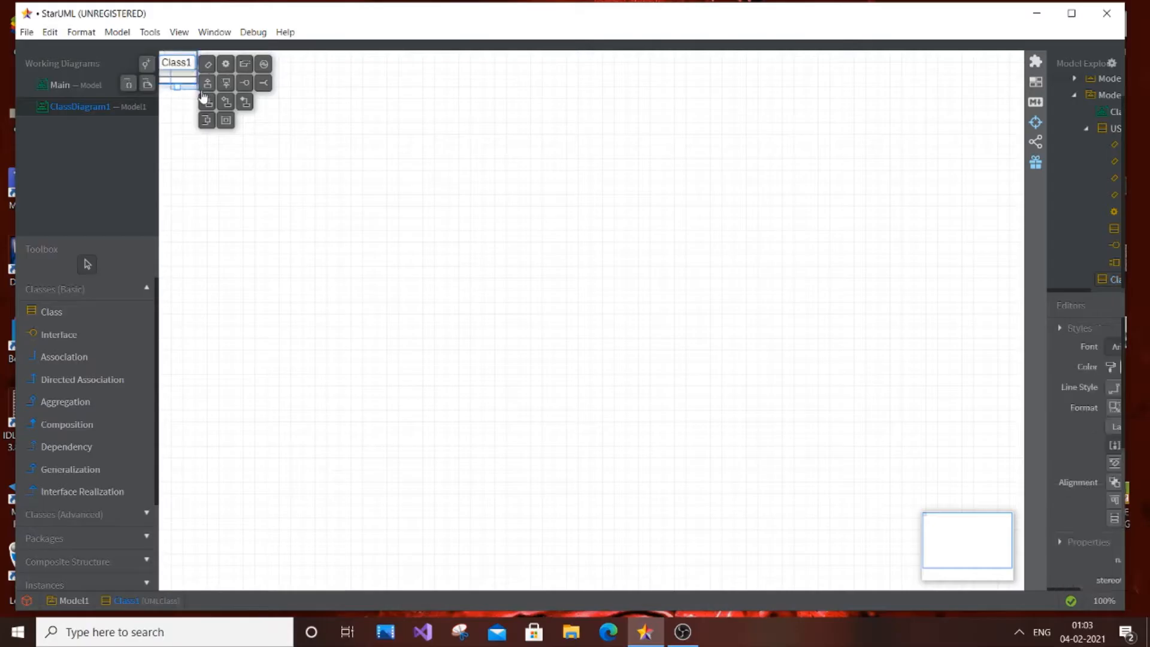
{"action": "left_click_drag", "start_coordinate": [187, 84], "coordinate": [402, 323]}
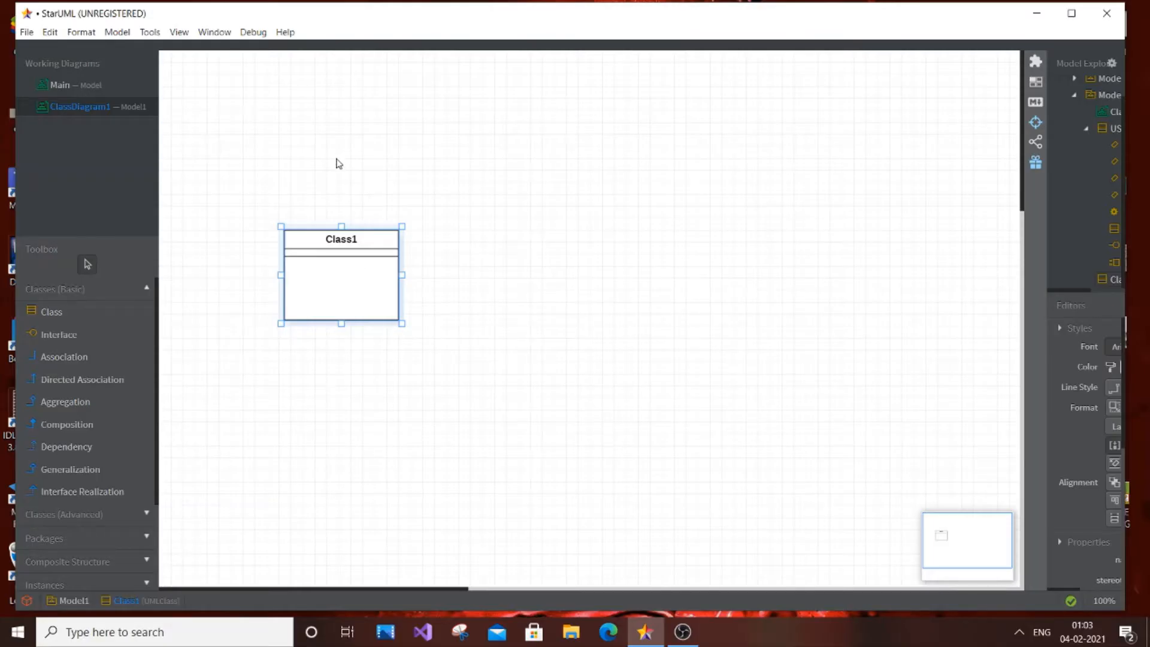
Step: Rename the new class as USER
{"action": "double_click", "coordinate": [351, 240]}
{"action": "key", "text": "BackSpace"}
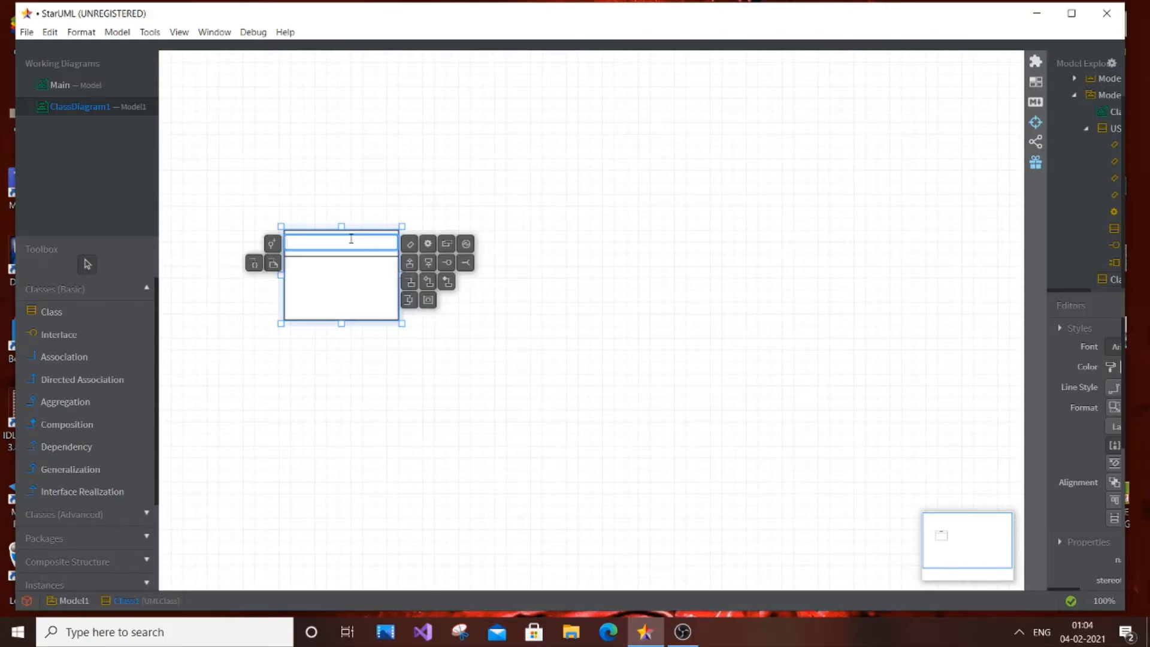
{"action": "type", "text": "USER"}
{"action": "left_click", "coordinate": [344, 285]}
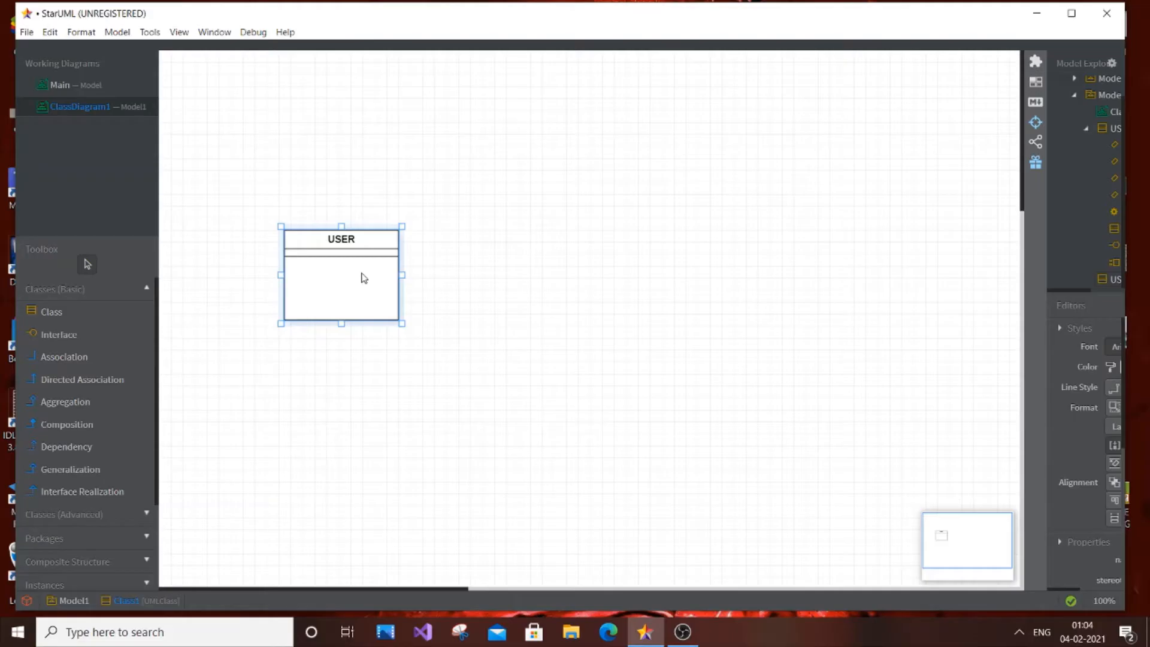
Step: Add an attribute to the USER class and name it name-string
{"action": "right_click", "coordinate": [363, 278]}
{"action": "mouse_move", "coordinate": [477, 284]}
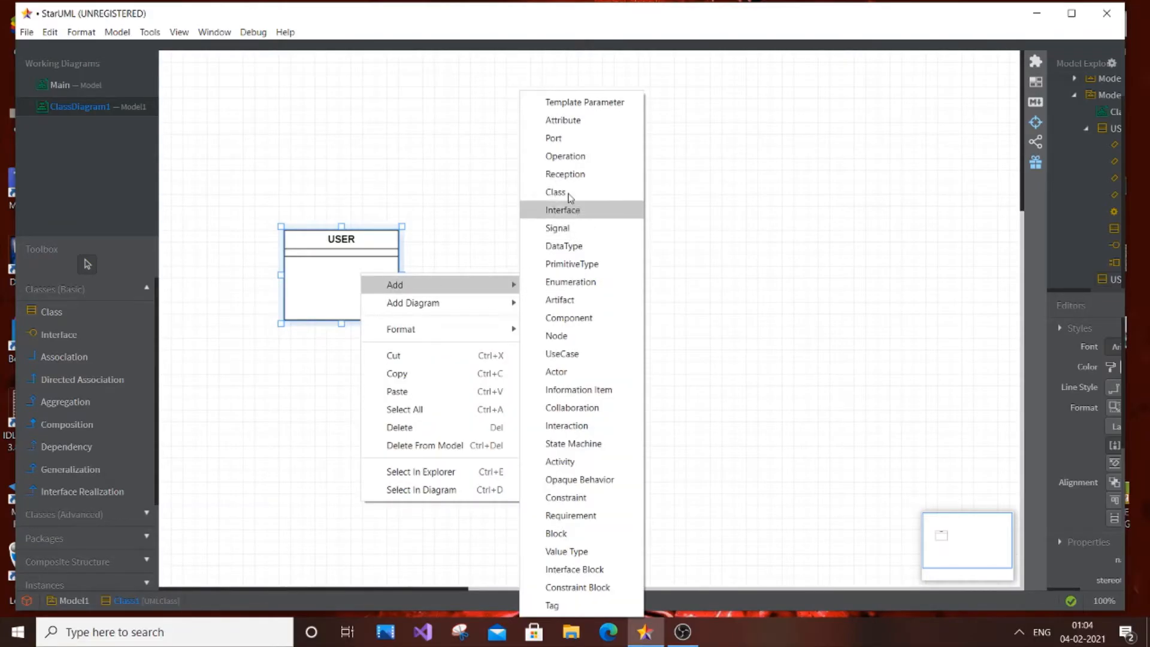
{"action": "left_click", "coordinate": [566, 120]}
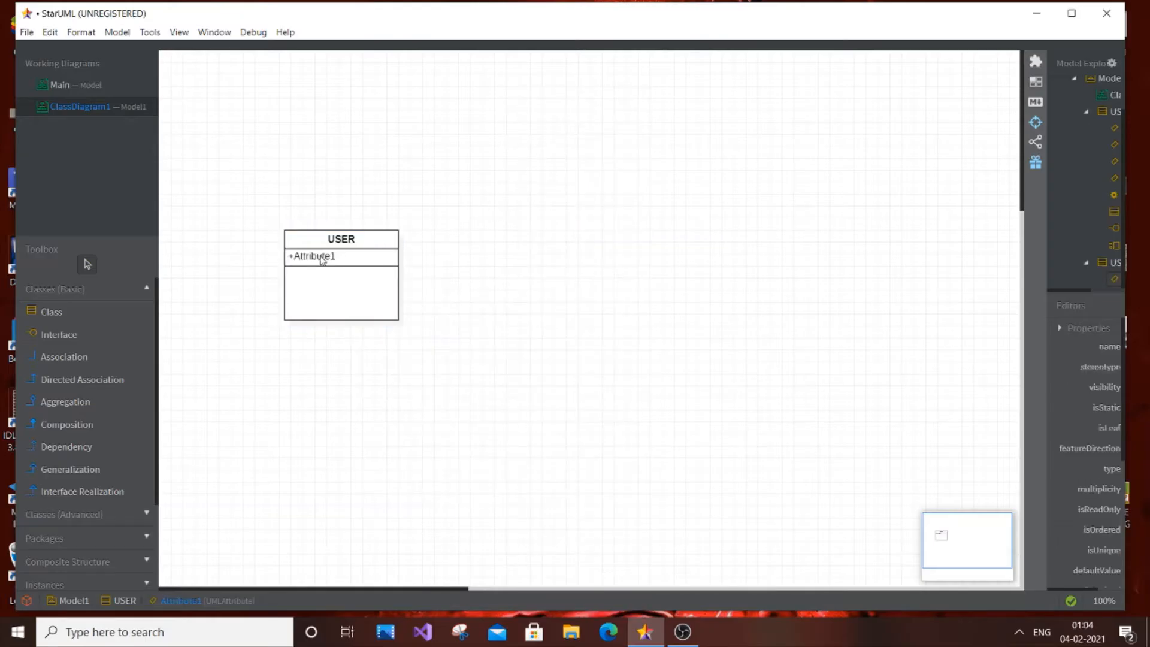
{"action": "left_click", "coordinate": [322, 261]}
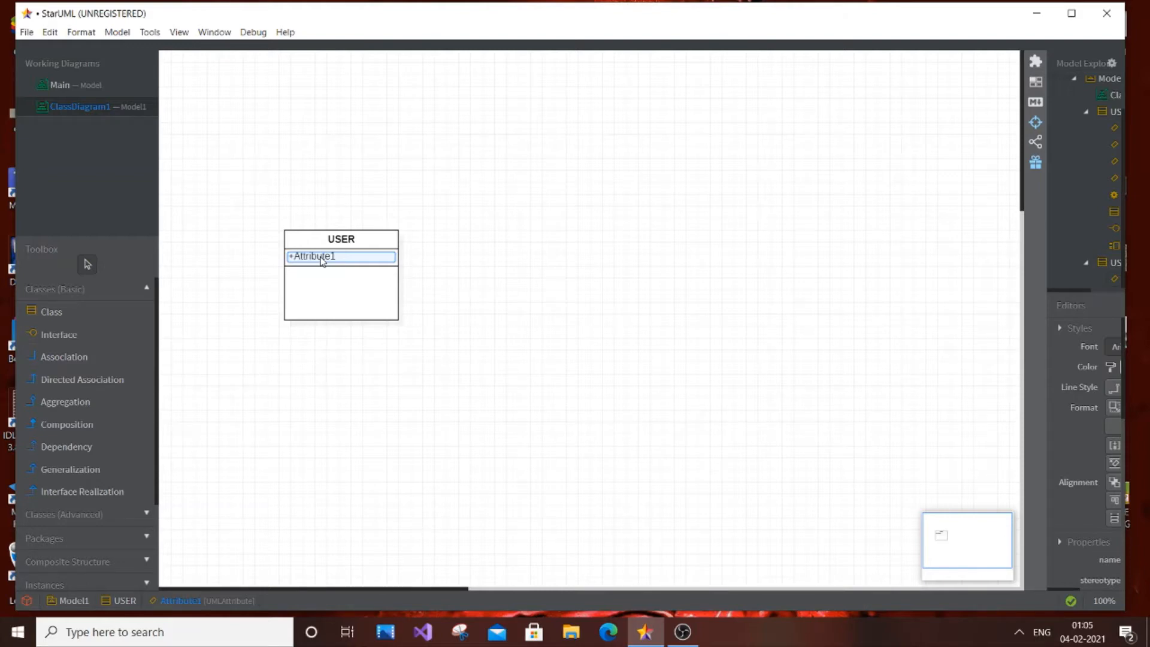
{"action": "double_click", "coordinate": [322, 259]}
{"action": "key", "text": "BackSpace"}
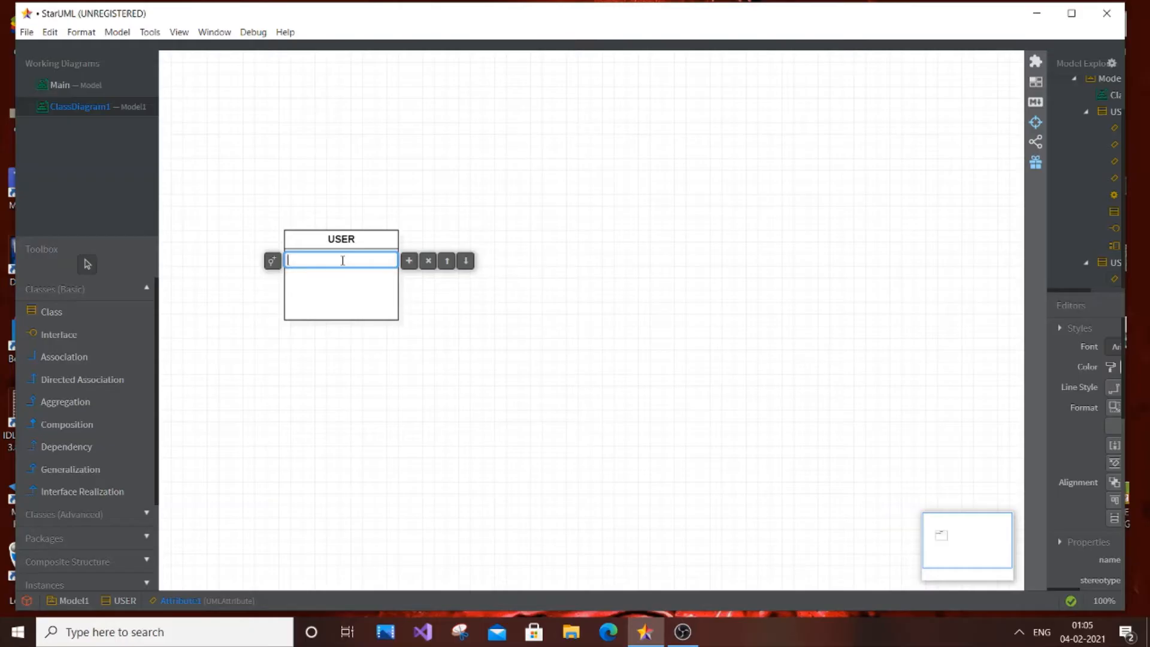
{"action": "type", "text": "name-string"}
Step: Add two more attributes, mailid-string and phoneno-int, below name-string in the USER class
{"action": "left_click", "coordinate": [416, 263]}
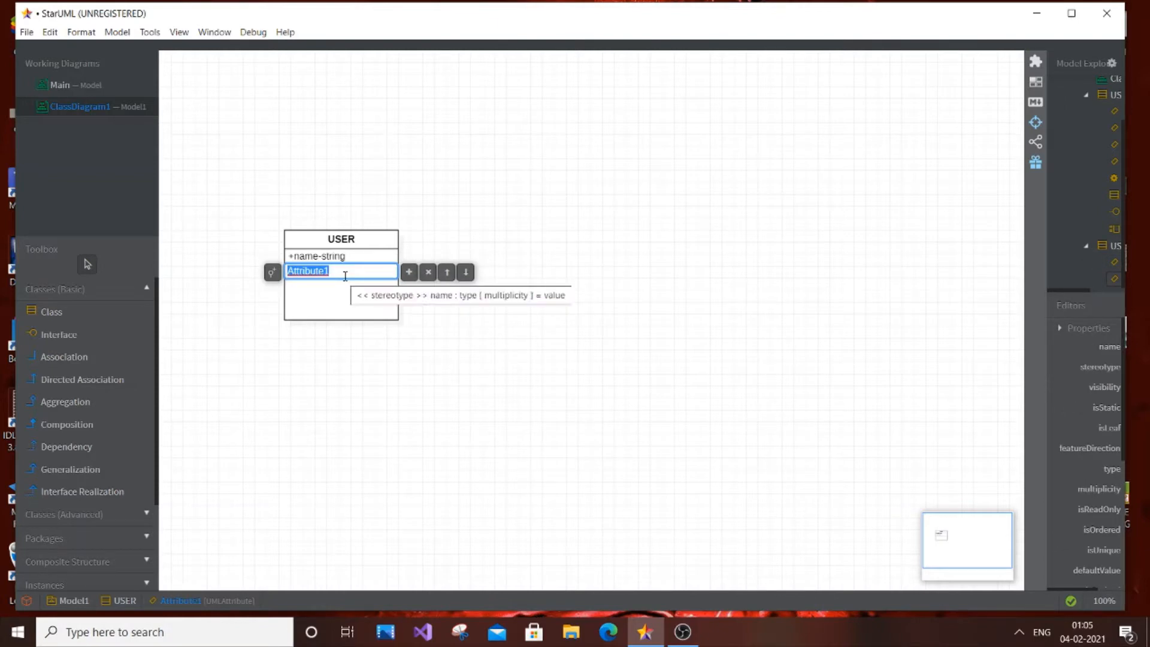
{"action": "key", "text": "BackSpace"}
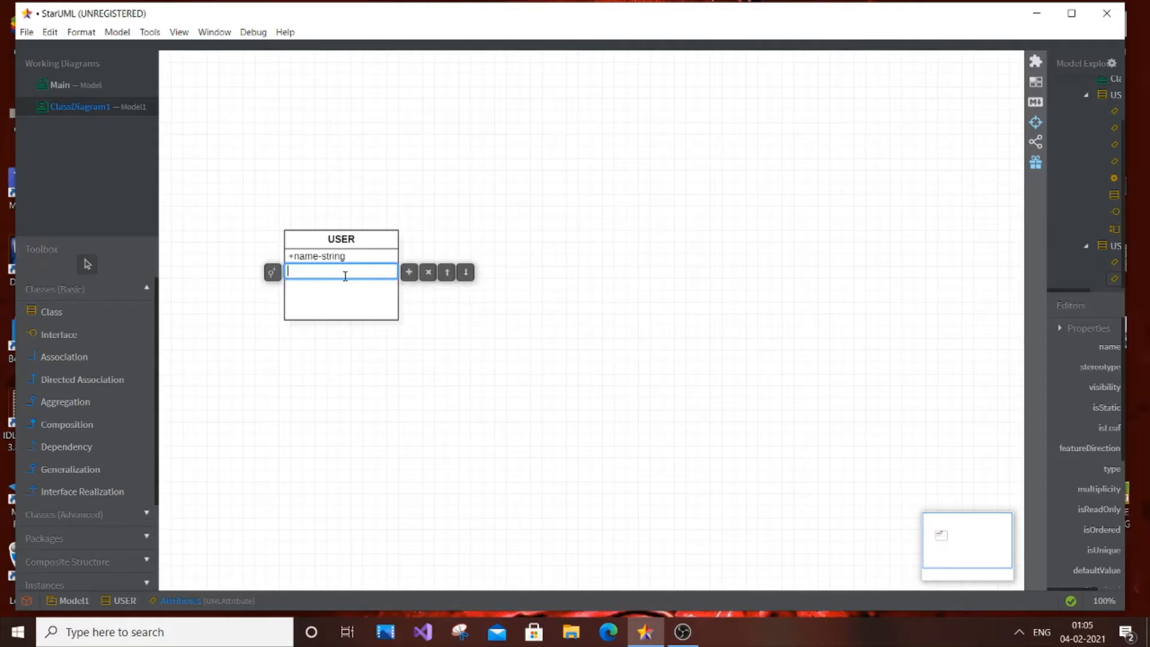
{"action": "type", "text": "mailid-string"}
{"action": "left_click", "coordinate": [410, 273]}
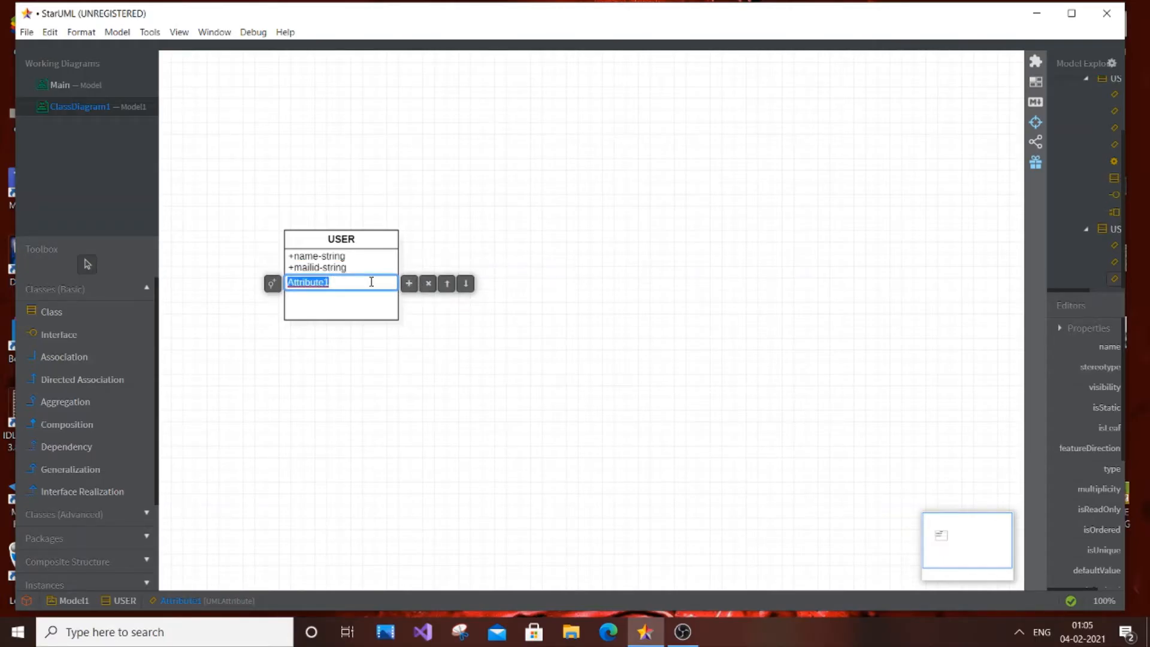
{"action": "key", "text": "BackSpace"}
{"action": "type", "text": "phoneno-int"}
{"action": "left_click", "coordinate": [409, 273]}
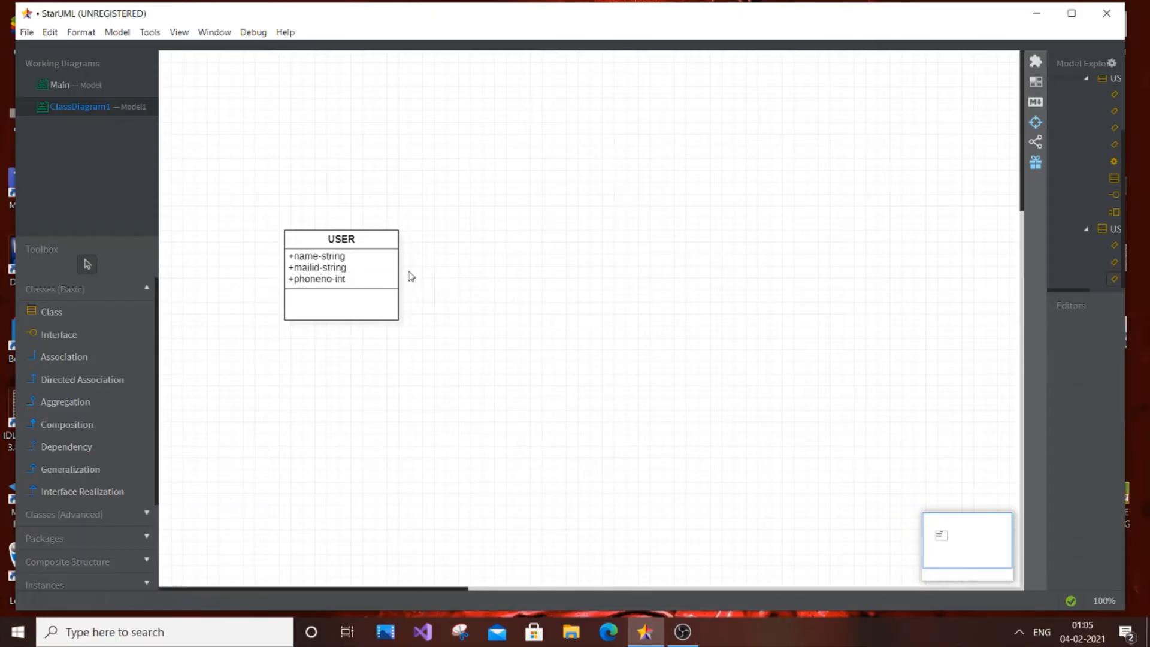
Step: Add a reception to the USER class
{"action": "left_click", "coordinate": [378, 317]}
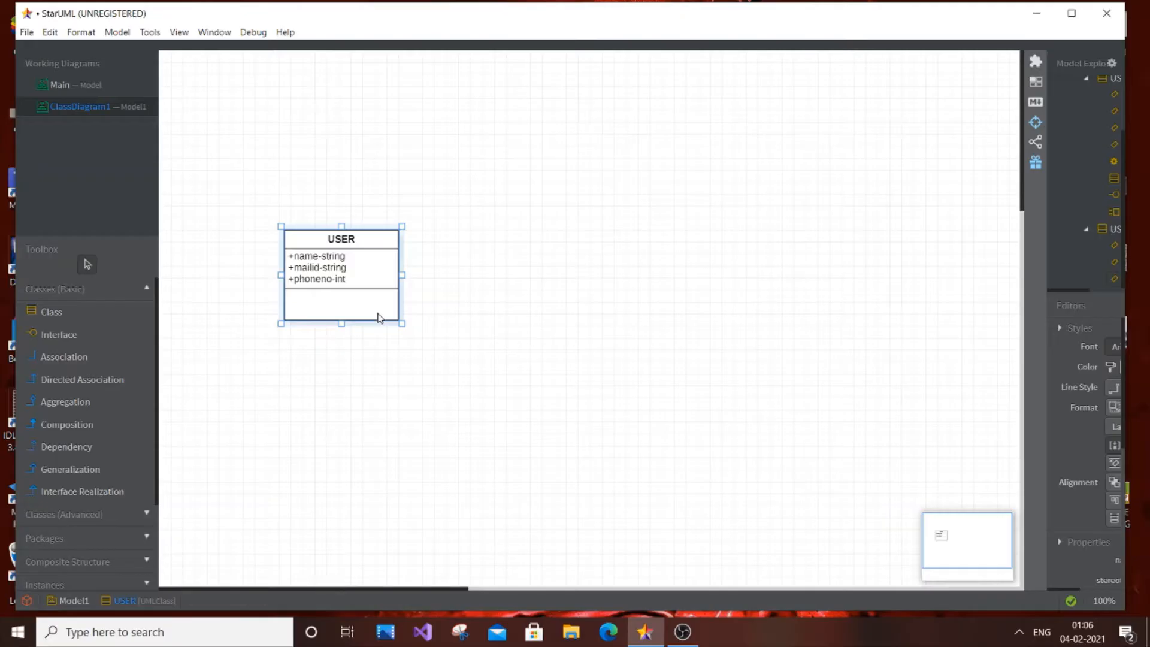
{"action": "right_click", "coordinate": [373, 276]}
{"action": "mouse_move", "coordinate": [488, 286]}
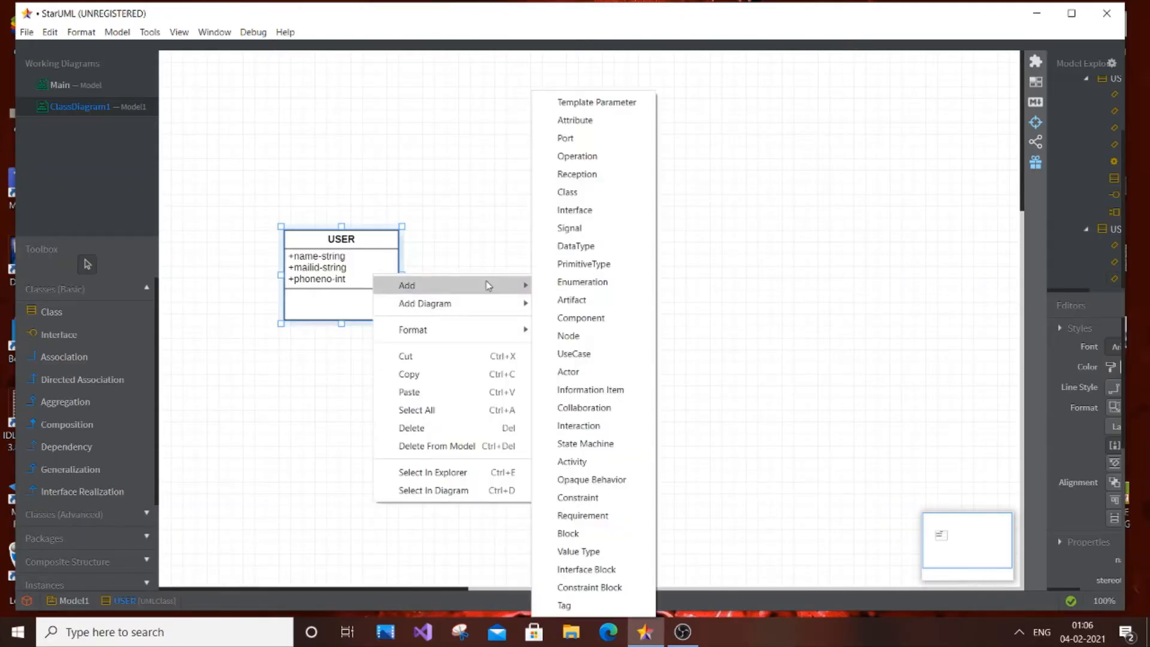
{"action": "left_click", "coordinate": [596, 174]}
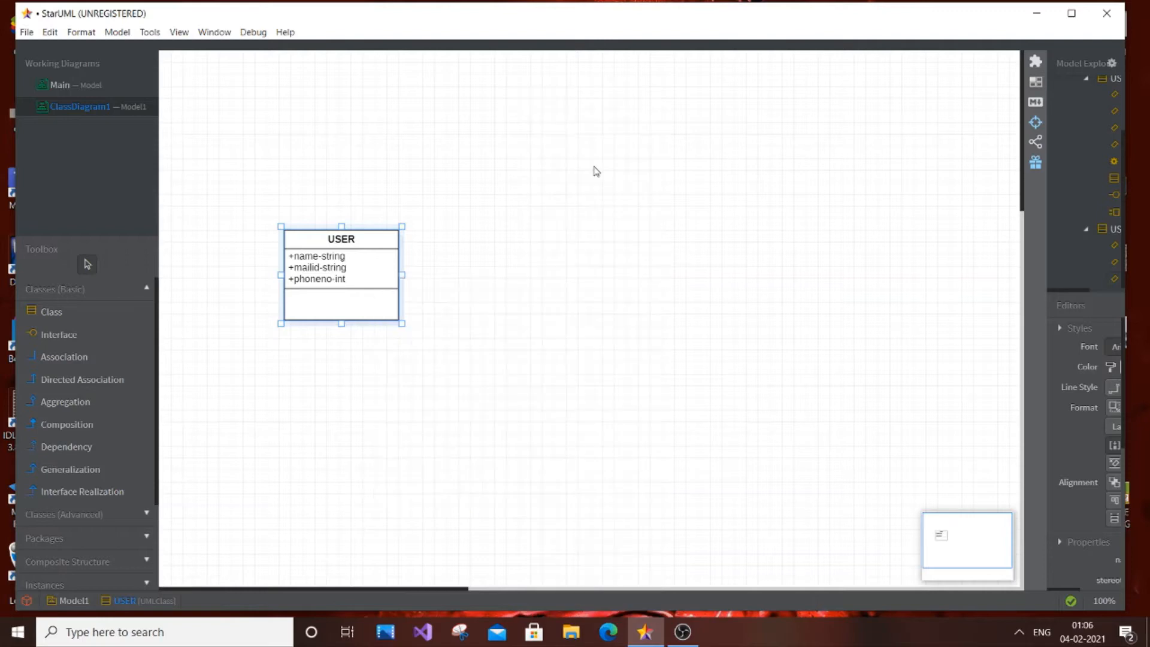
Step: Add an operation to the USER class and name it login
{"action": "left_click", "coordinate": [364, 279]}
{"action": "left_click", "coordinate": [363, 322]}
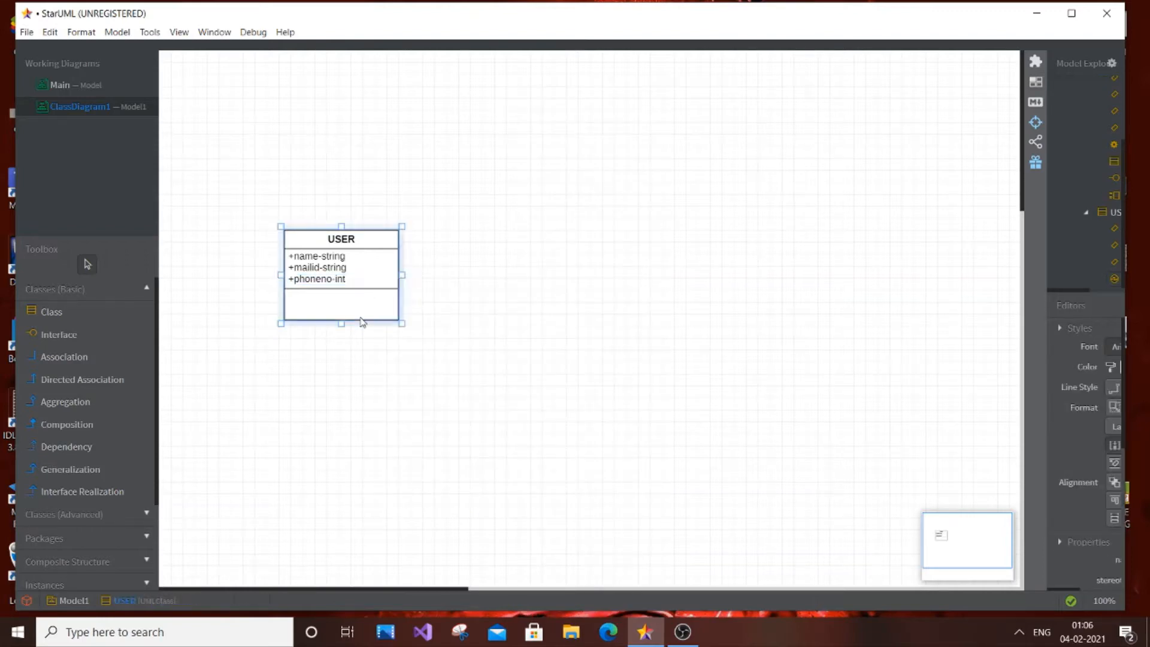
{"action": "right_click", "coordinate": [363, 322]}
{"action": "mouse_move", "coordinate": [459, 326]}
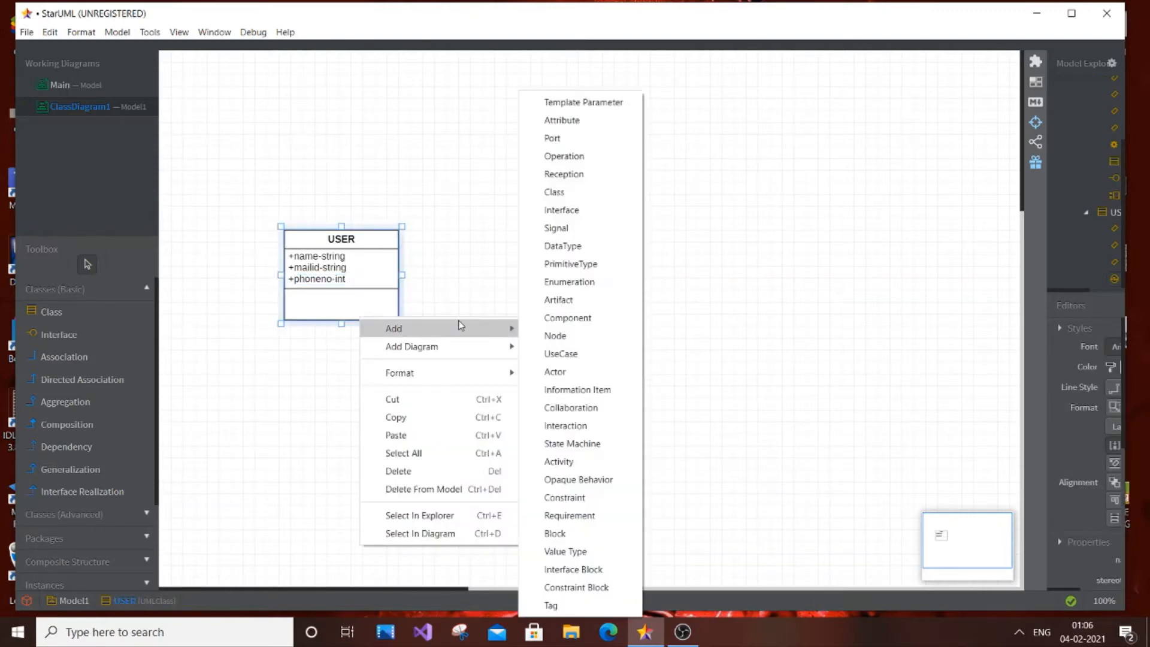
{"action": "left_click", "coordinate": [560, 157]}
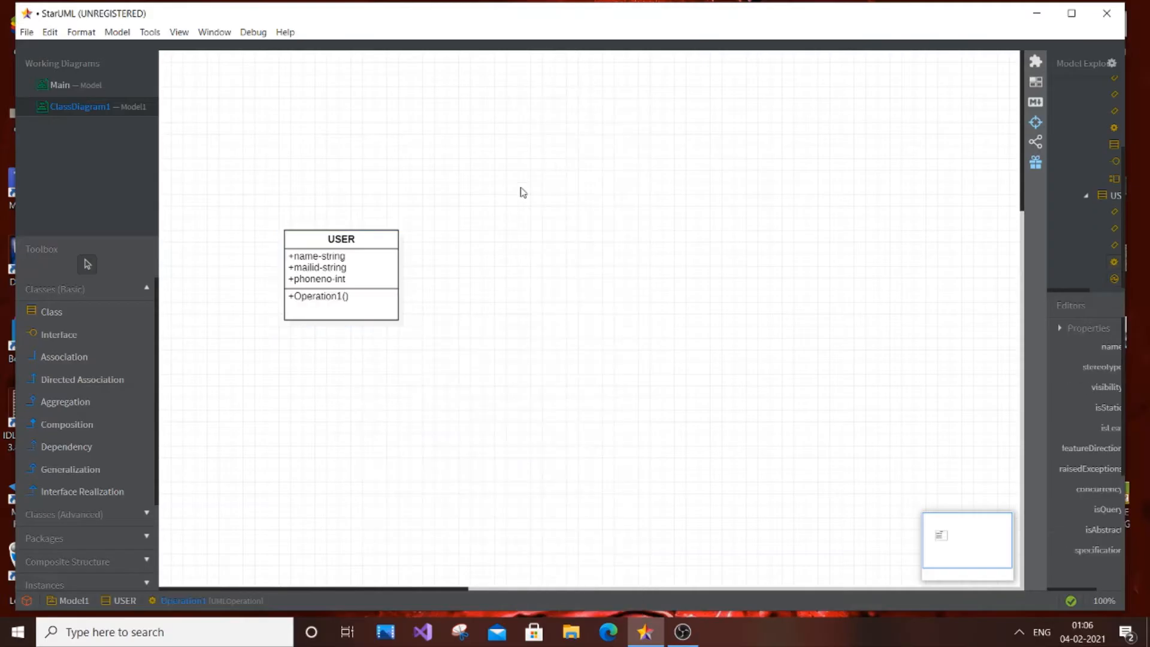
{"action": "left_click", "coordinate": [340, 301]}
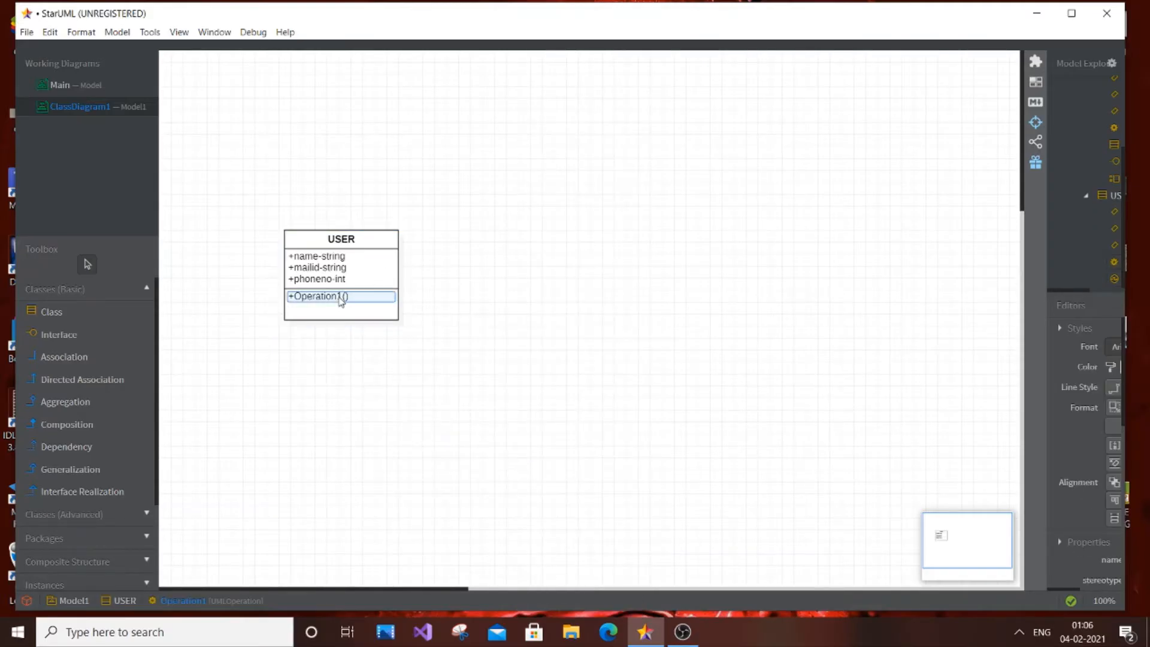
{"action": "double_click", "coordinate": [340, 297]}
{"action": "key", "text": "BackSpace"}
{"action": "type", "text": "login"}
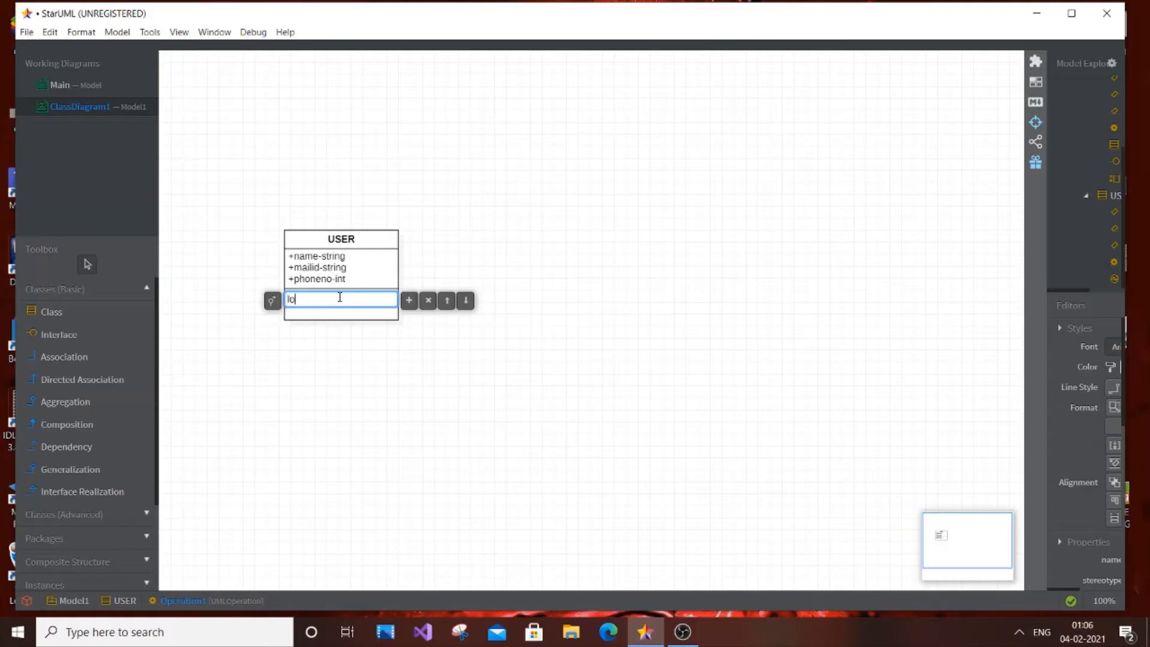
Step: Add a second operation named signup below login in the USER class
{"action": "left_click", "coordinate": [411, 305]}
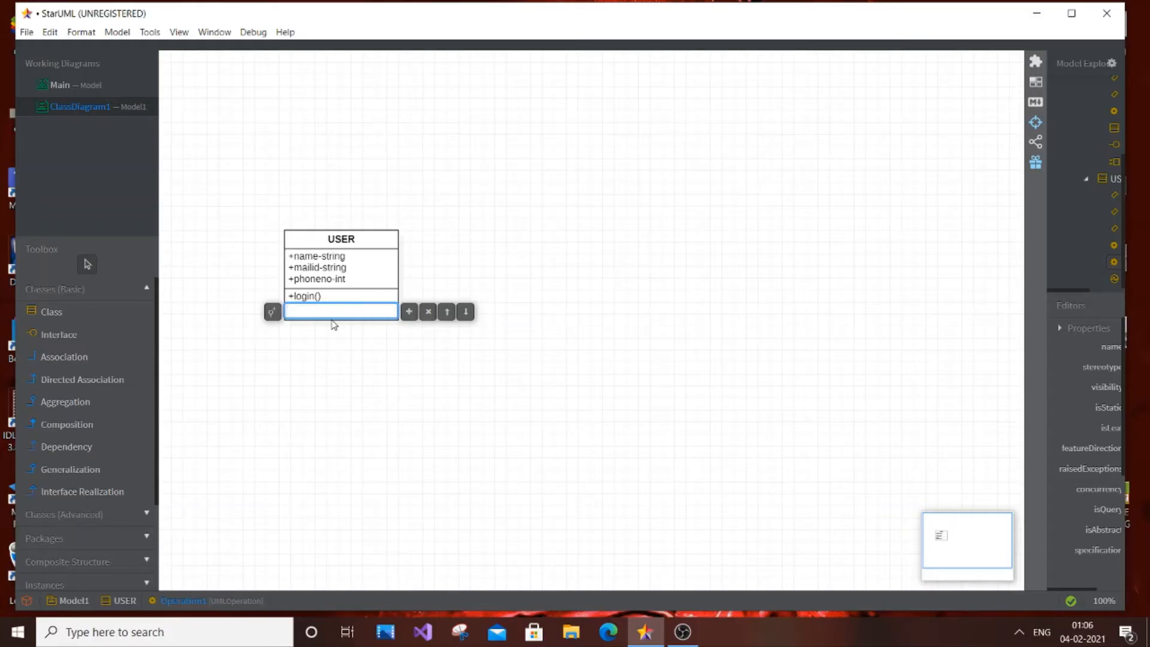
{"action": "type", "text": "signup"}
{"action": "key", "text": "Return"}
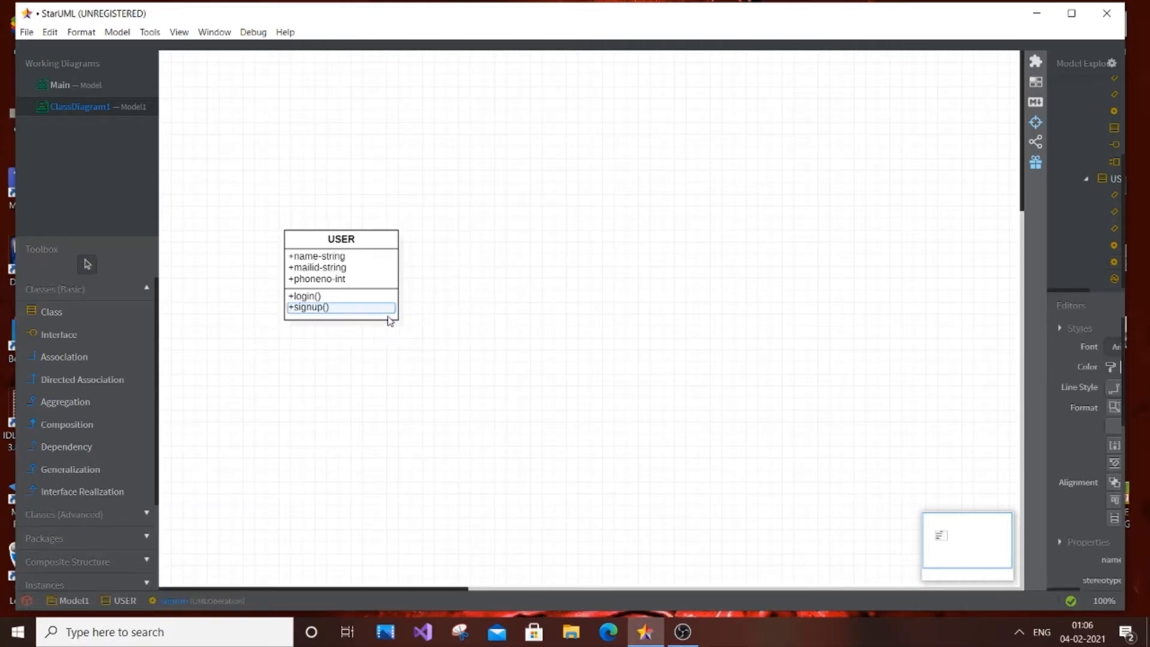
Step: Slightly enlarge the USER class box and move it closer to the diagram's left edge
{"action": "left_click", "coordinate": [381, 238]}
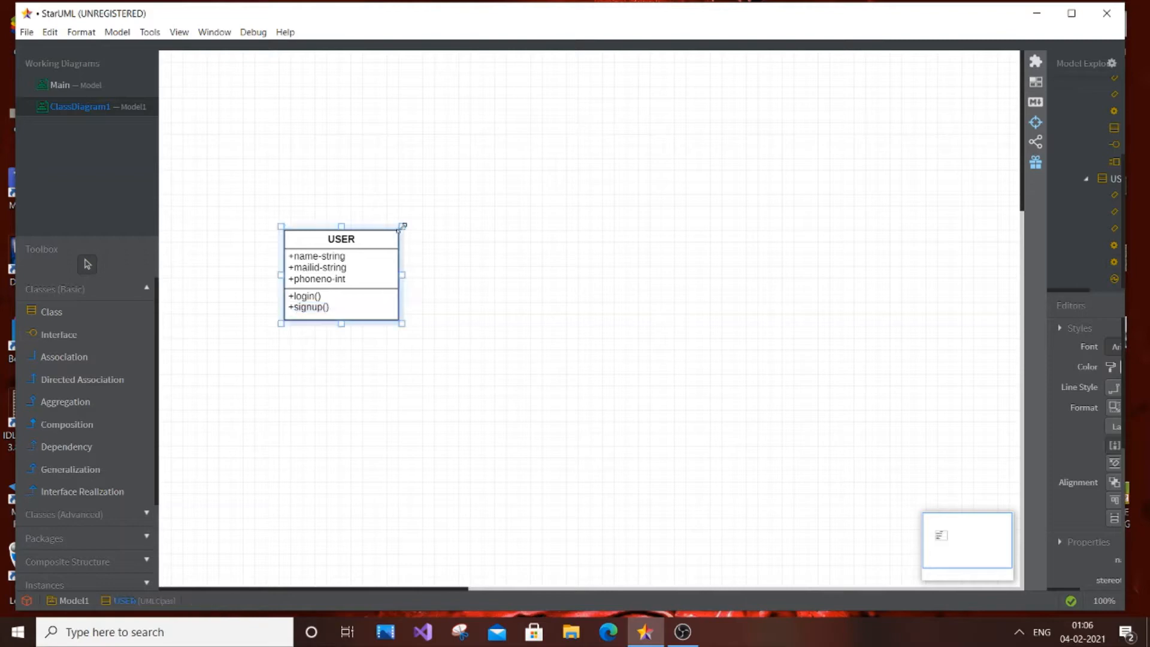
{"action": "left_click_drag", "start_coordinate": [402, 227], "coordinate": [322, 252]}
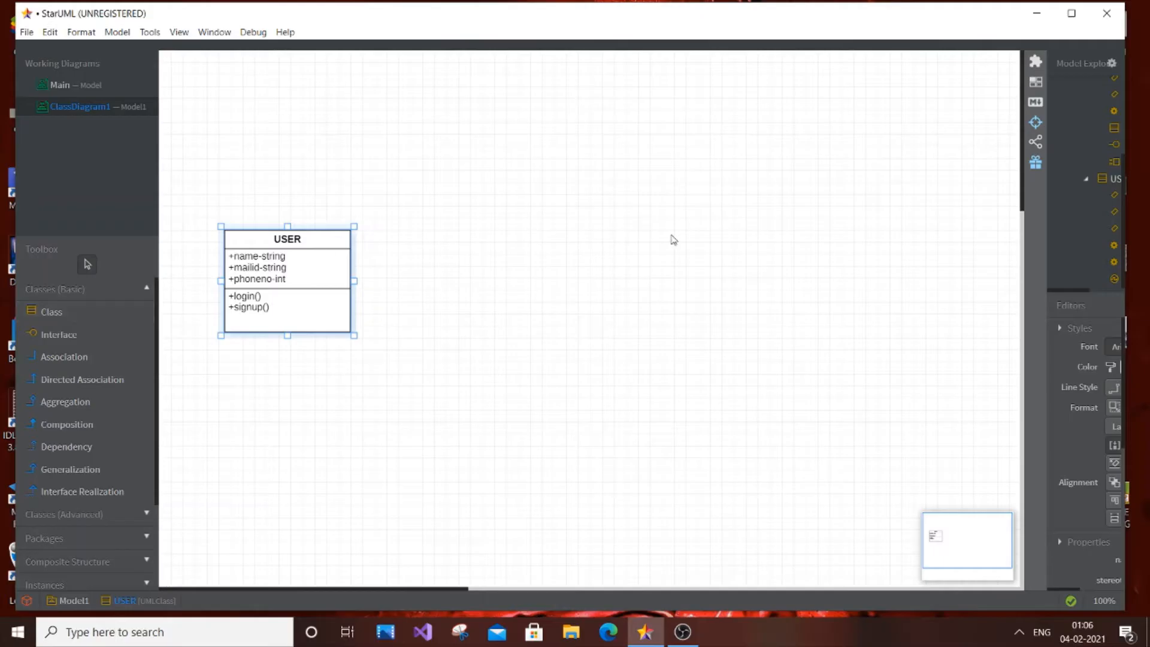
Step: Place a second class on the far right of the diagram, level with USER, and enlarge its box
{"action": "left_click", "coordinate": [125, 299]}
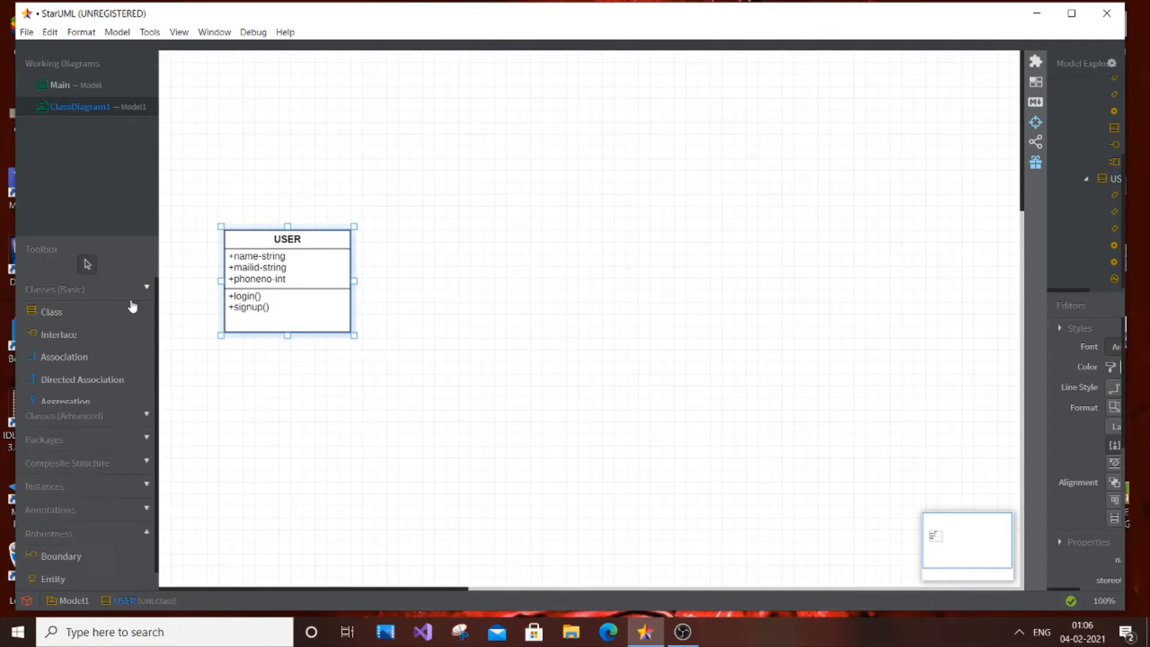
{"action": "left_click", "coordinate": [144, 294]}
{"action": "left_click", "coordinate": [110, 312]}
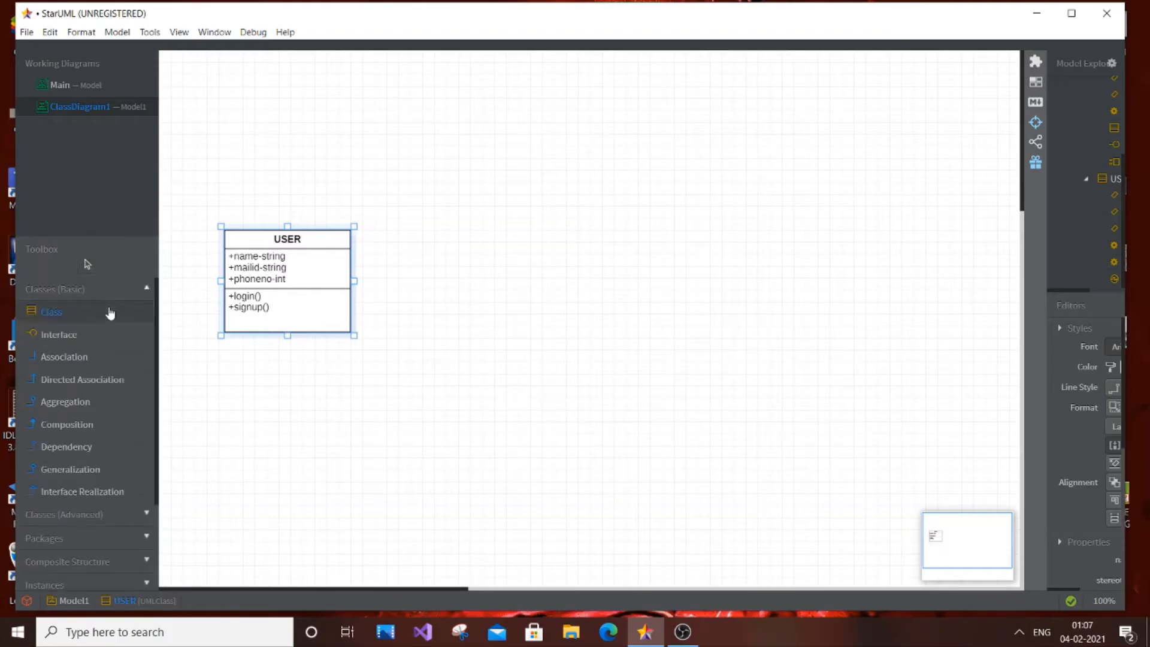
{"action": "left_click", "coordinate": [656, 226]}
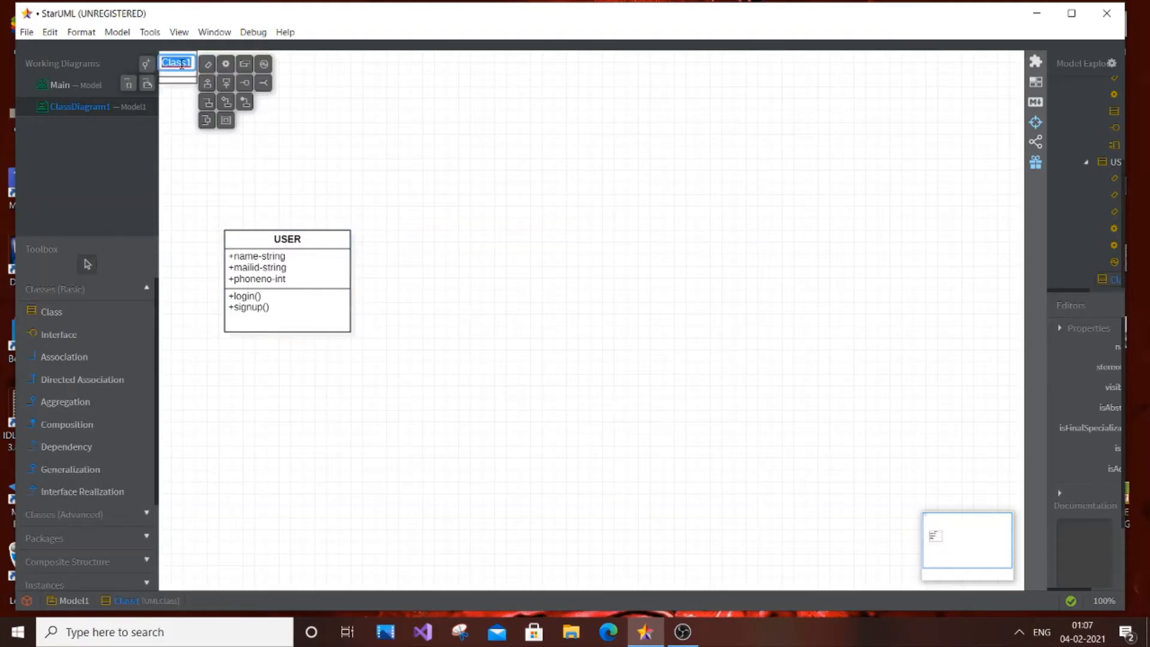
{"action": "left_click_drag", "start_coordinate": [183, 79], "coordinate": [881, 136]}
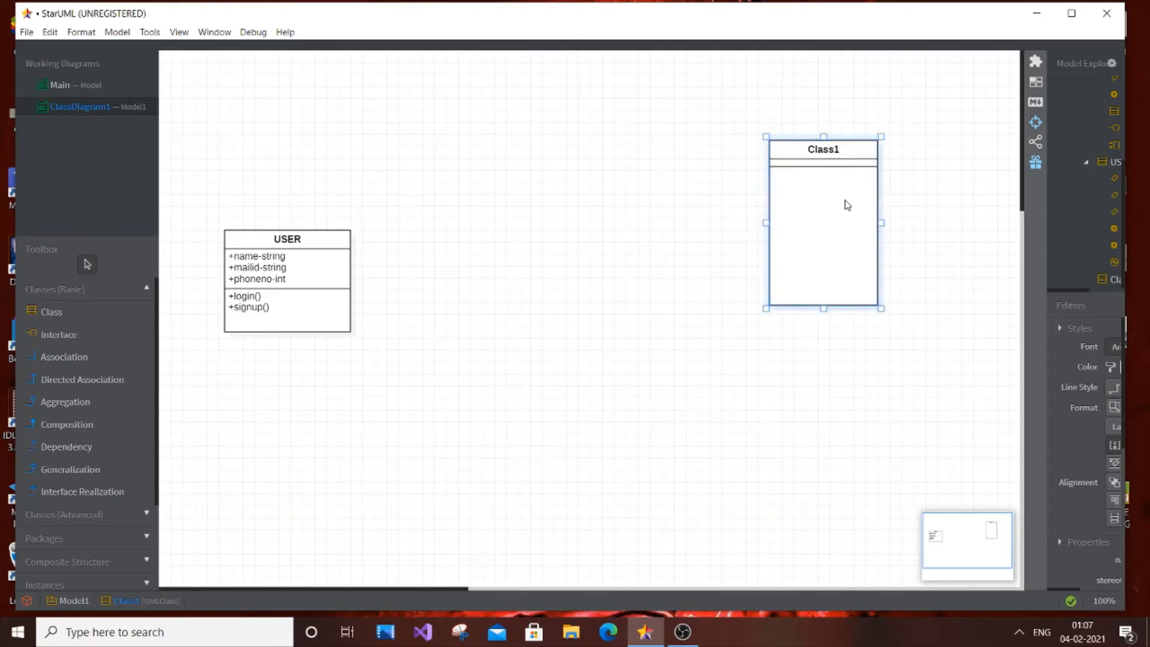
{"action": "left_click_drag", "start_coordinate": [884, 223], "coordinate": [876, 263]}
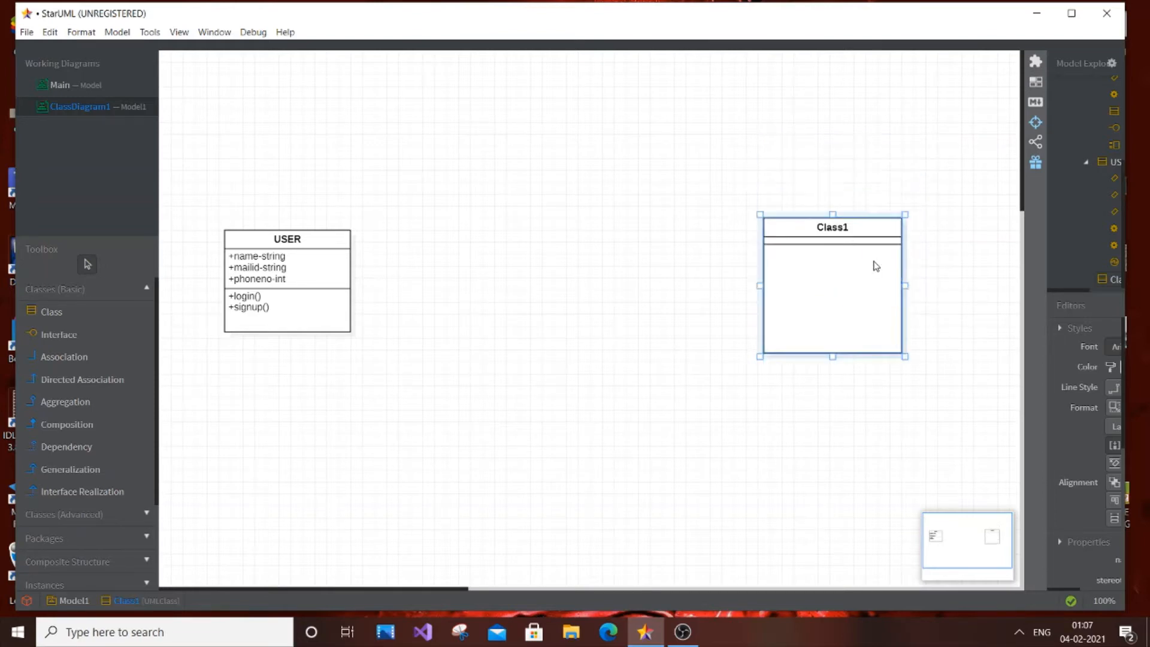
Step: Rename the second class, on the far right of the diagram, as LIBRARIAN
{"action": "double_click", "coordinate": [855, 227]}
{"action": "key", "text": "BackSpace"}
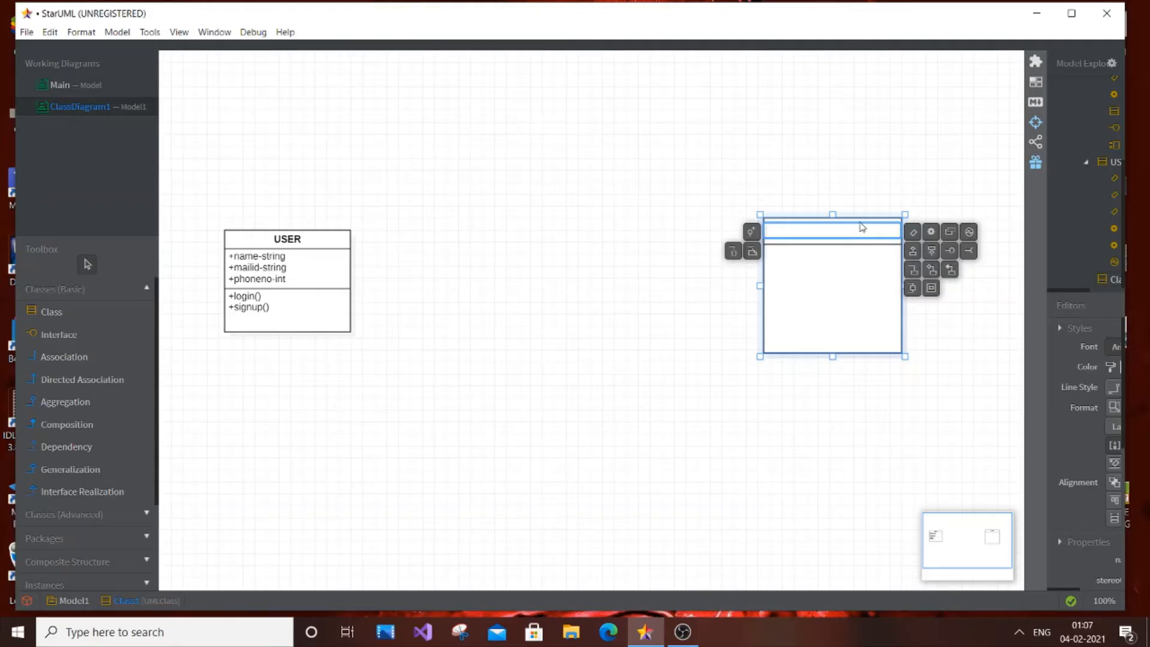
{"action": "double_click", "coordinate": [864, 216]}
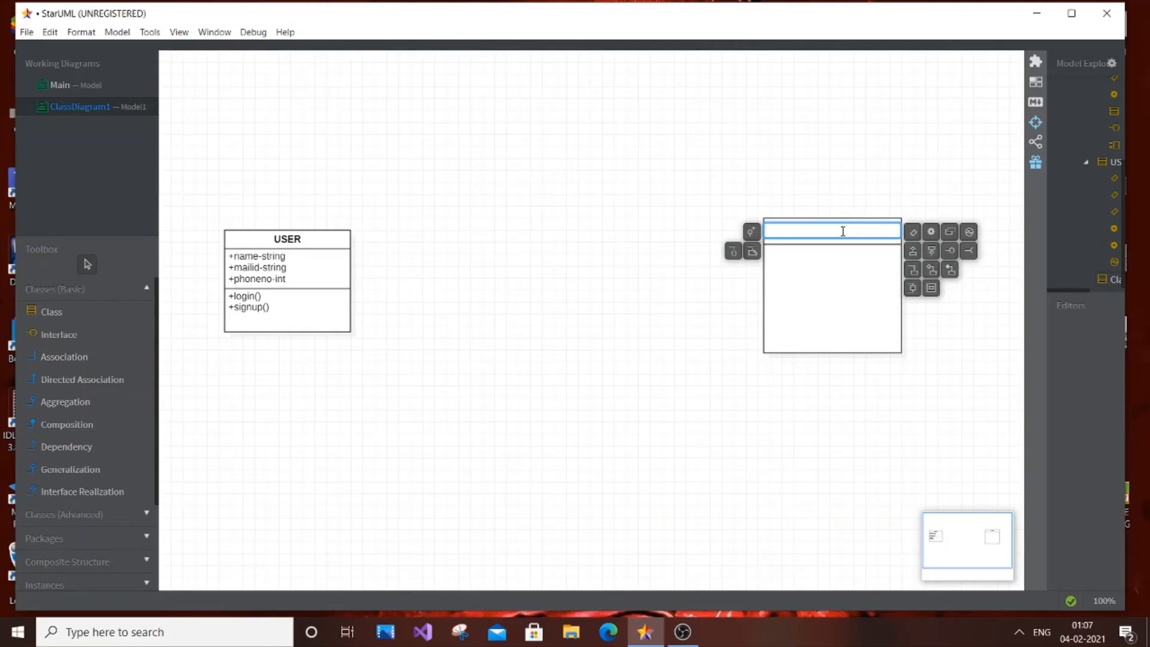
{"action": "type", "text": "LIBRARIAN"}
{"action": "left_click", "coordinate": [842, 271]}
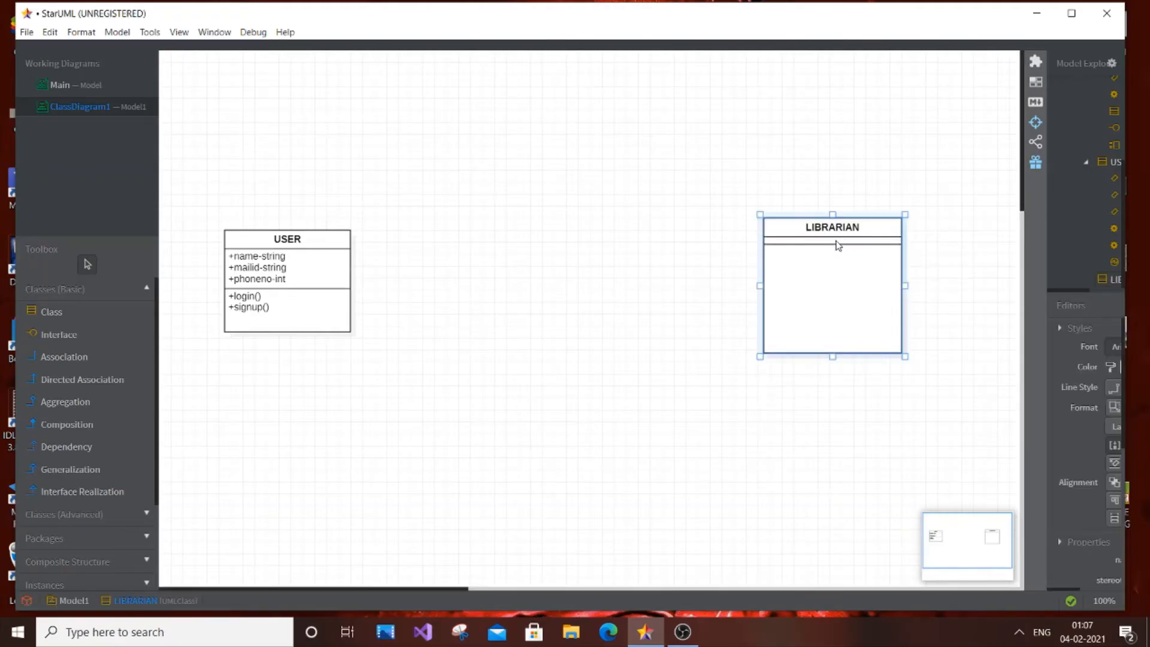
Step: Add an attribute to the LIBRARIAN class and name it NAME-String
{"action": "double_click", "coordinate": [837, 245]}
{"action": "right_click", "coordinate": [839, 271]}
{"action": "mouse_move", "coordinate": [885, 292]}
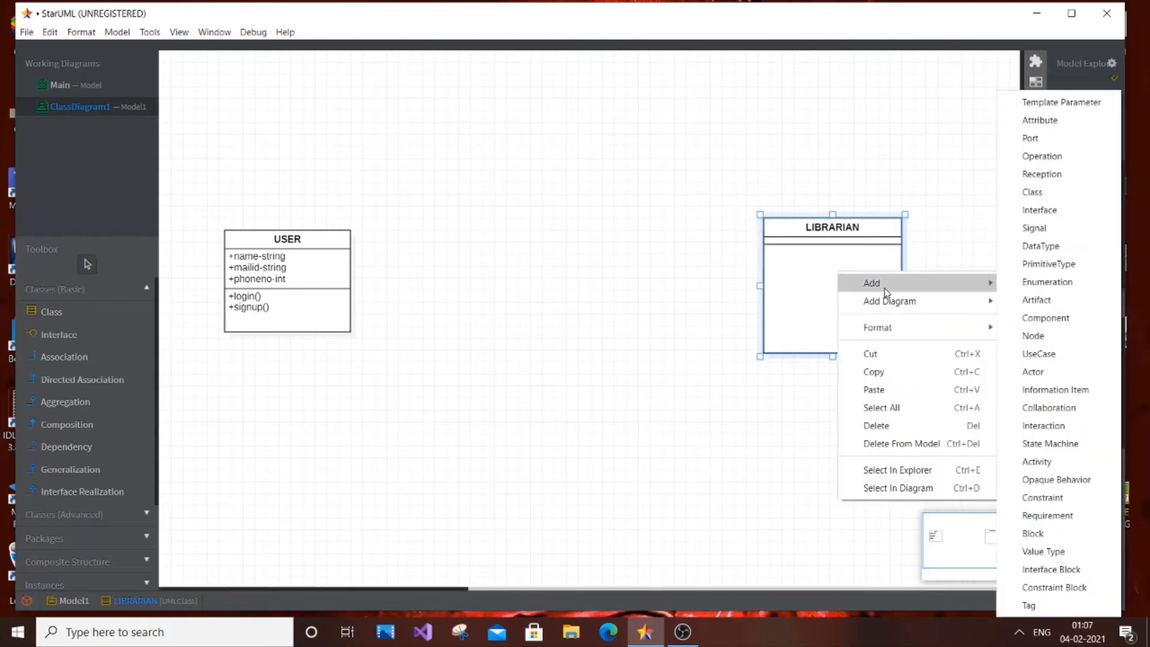
{"action": "left_click", "coordinate": [1040, 120]}
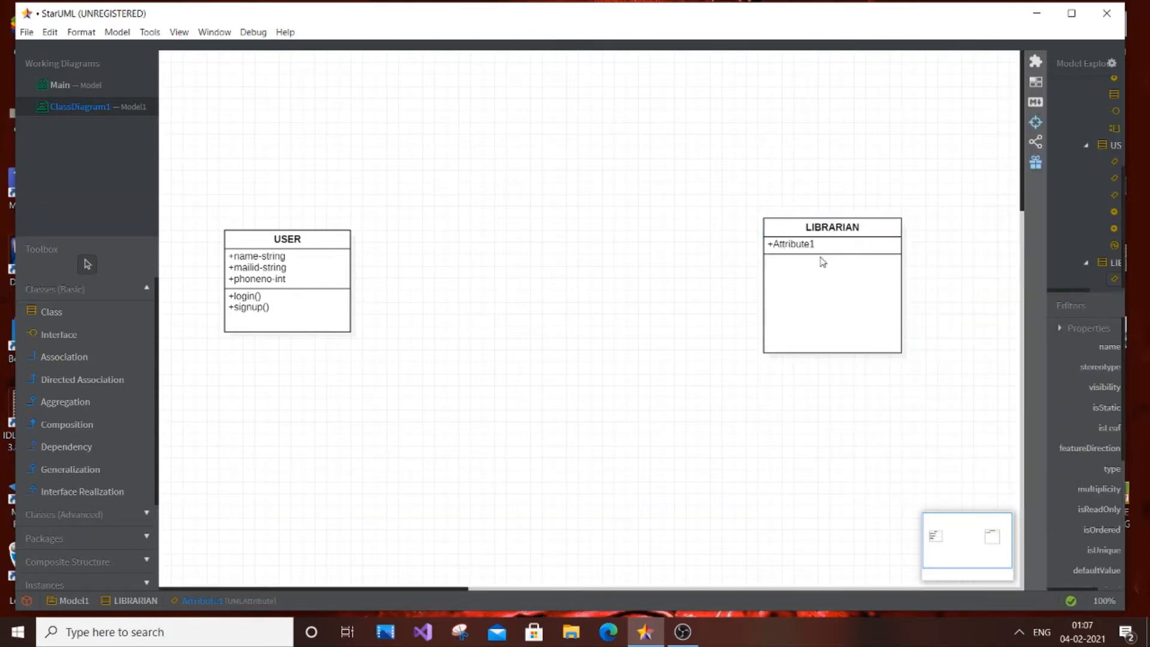
{"action": "left_click", "coordinate": [791, 243]}
{"action": "double_click", "coordinate": [790, 242]}
{"action": "key", "text": "BackSpace"}
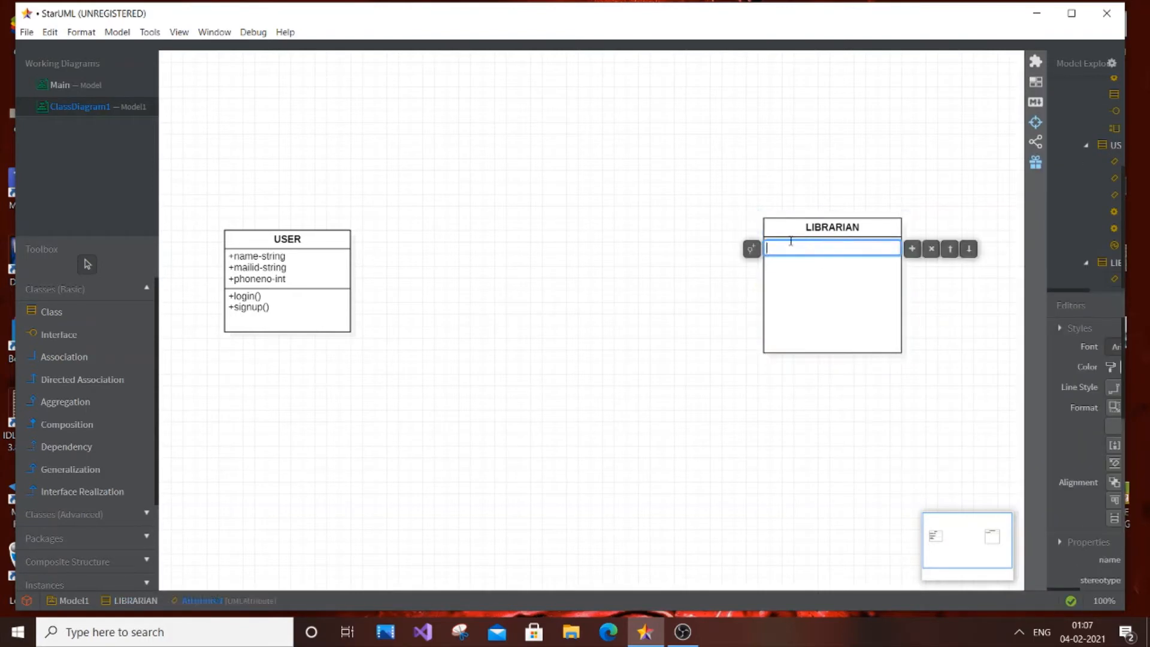
{"action": "type", "text": "NAME-Straing"}
{"action": "key", "text": "Return"}
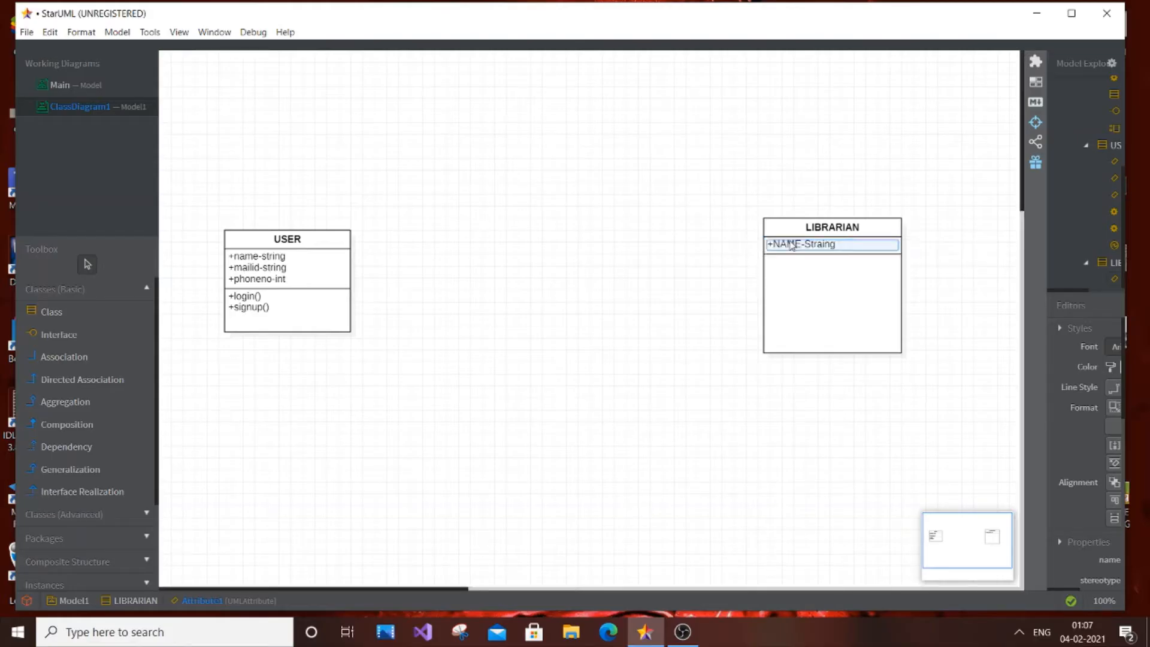
{"action": "double_click", "coordinate": [815, 247]}
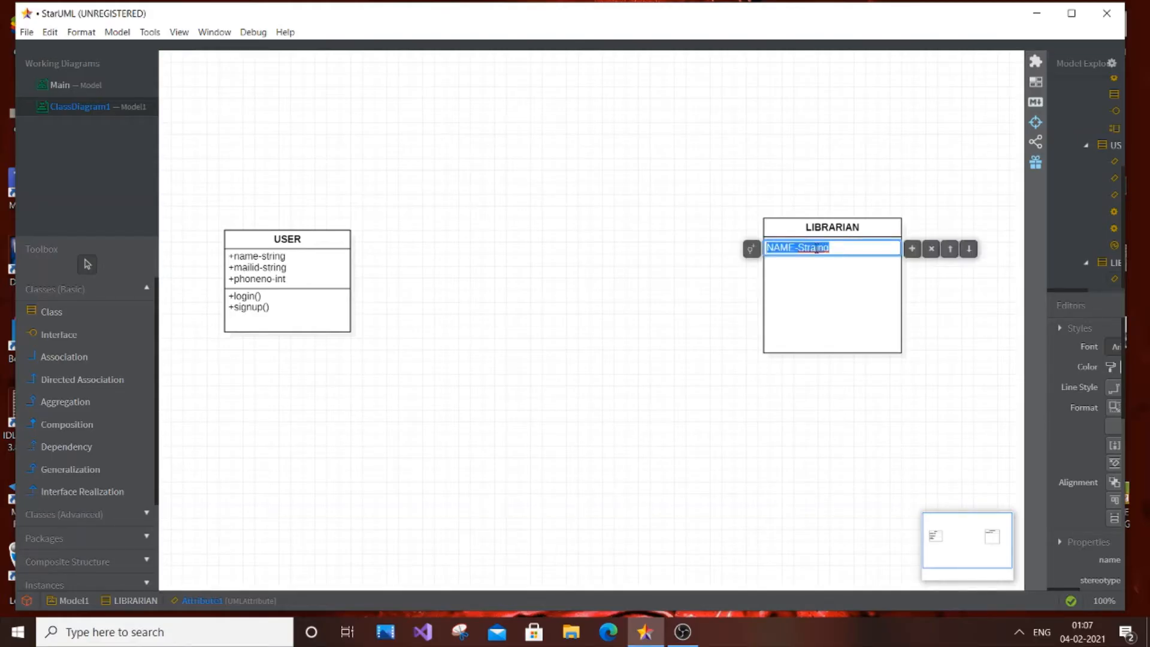
{"action": "left_click", "coordinate": [816, 247]}
{"action": "key", "text": "BackSpace"}
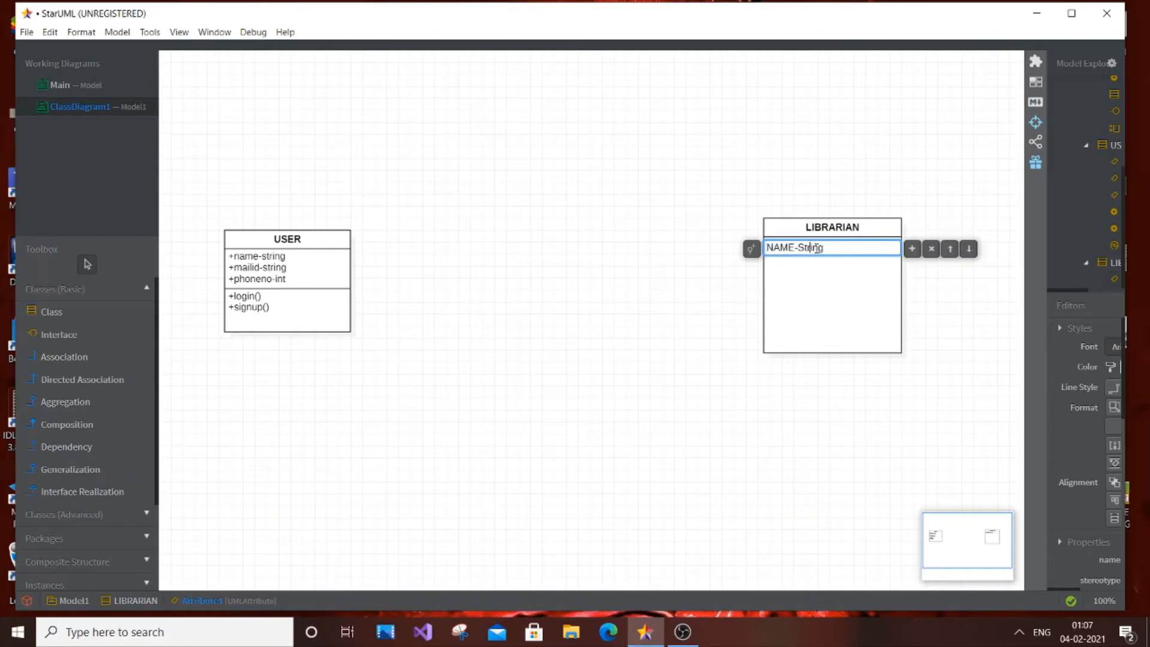
Step: Add a second attribute named mobileno-int below NAME-String in the LIBRARIAN class
{"action": "left_click", "coordinate": [913, 251]}
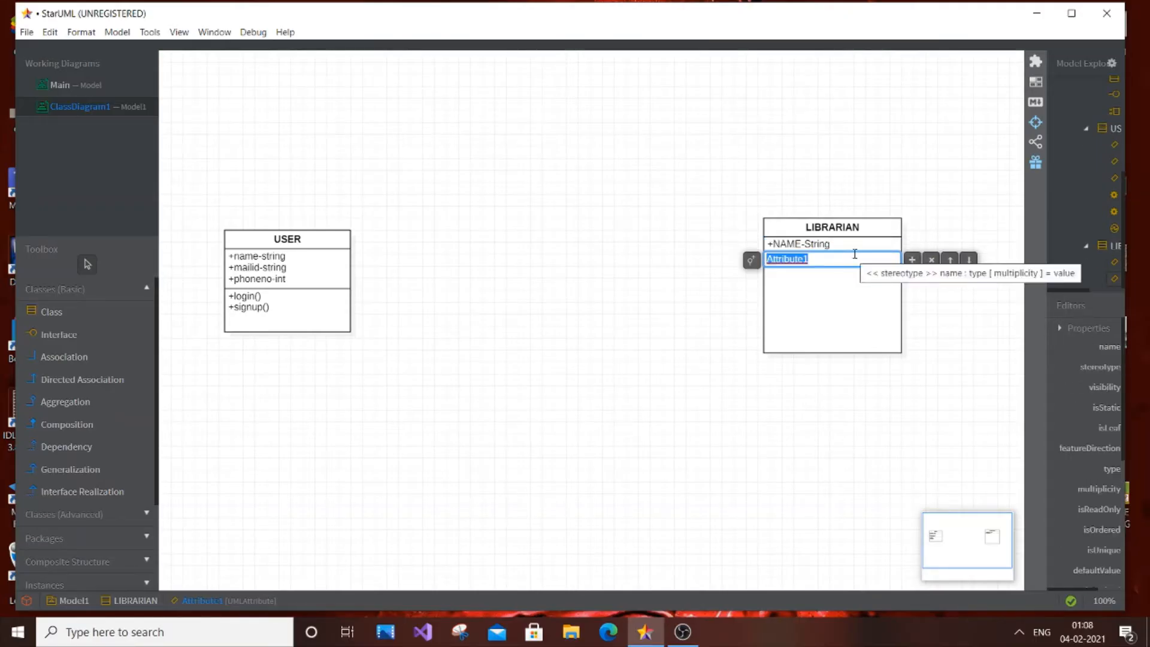
{"action": "key", "text": "BackSpace"}
{"action": "type", "text": "mobil"}
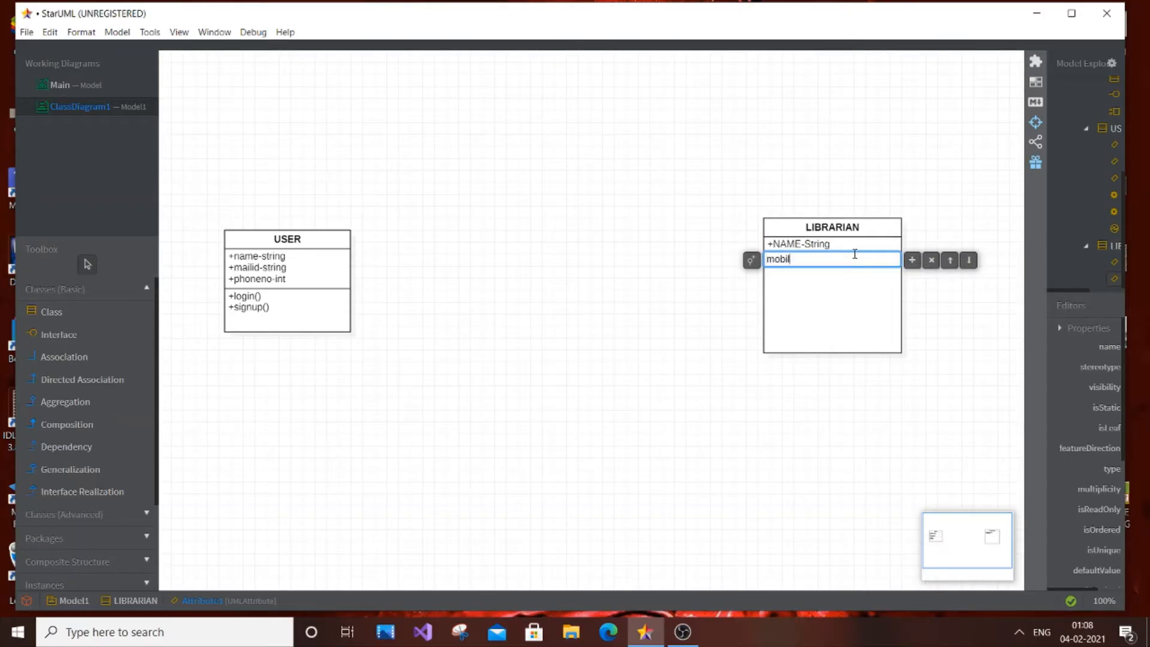
{"action": "type", "text": "eno-int"}
{"action": "left_click", "coordinate": [872, 340]}
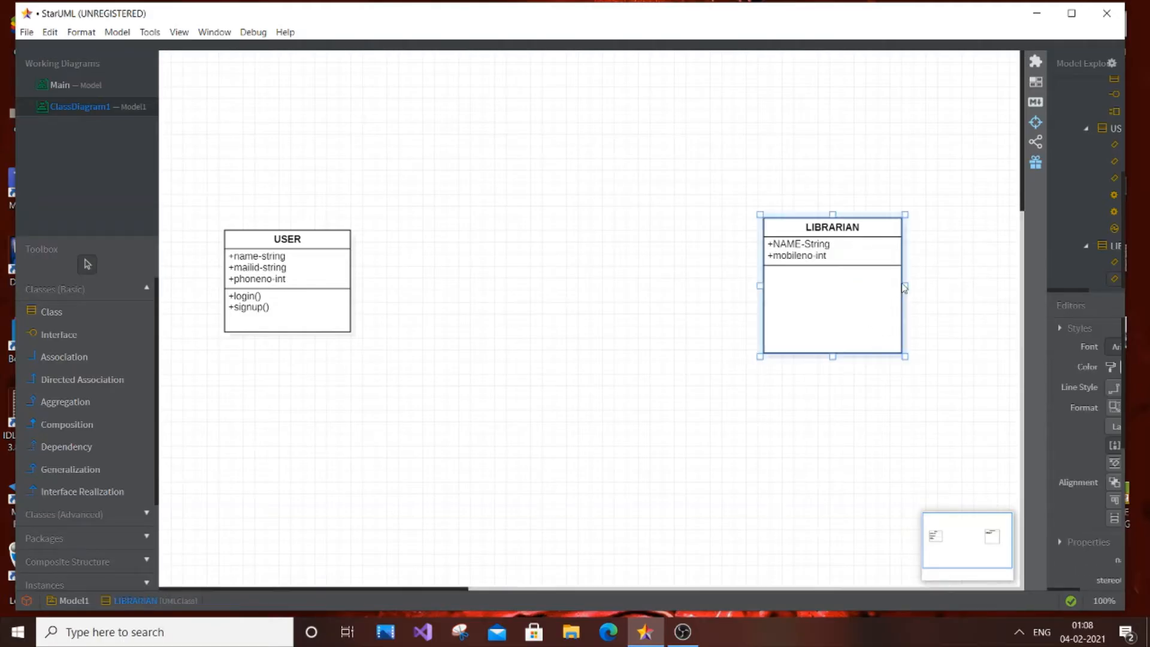
Step: Add an operation to the LIBRARIAN class and name it login
{"action": "right_click", "coordinate": [863, 309]}
{"action": "mouse_move", "coordinate": [893, 316]}
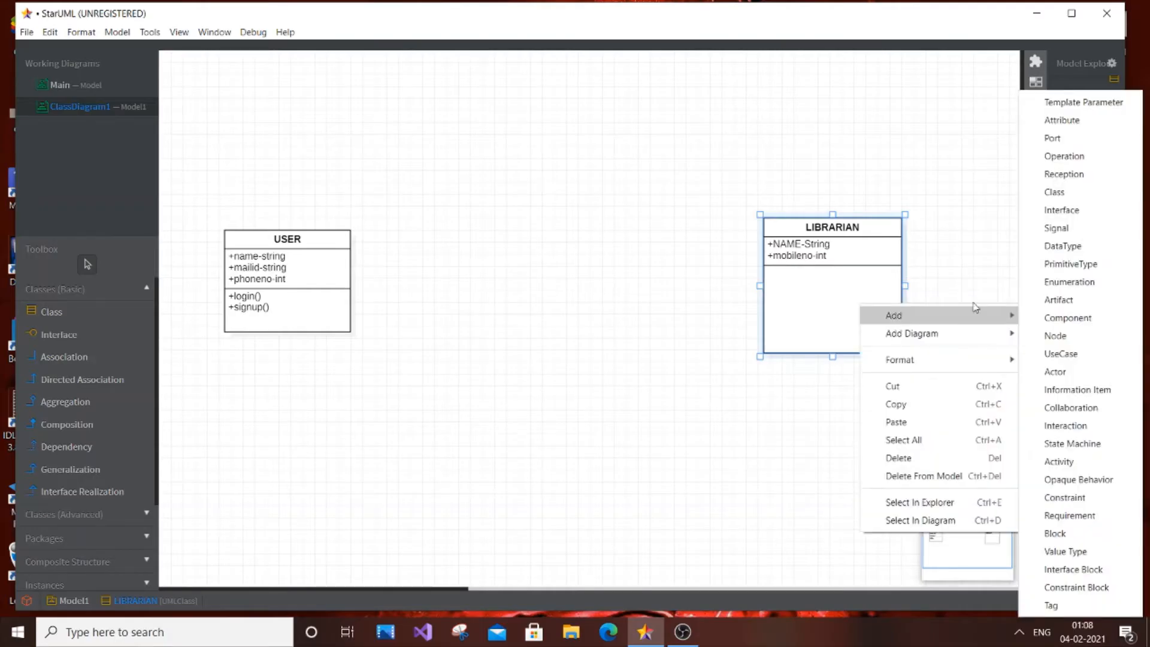
{"action": "left_click", "coordinate": [1062, 158]}
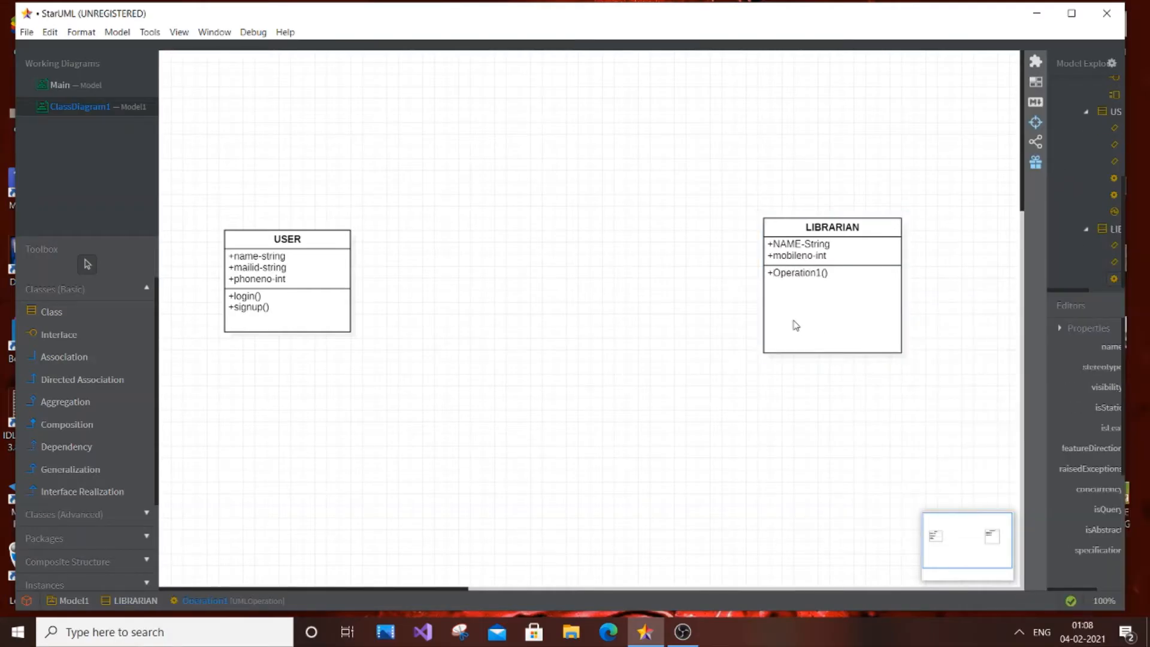
{"action": "double_click", "coordinate": [810, 274]}
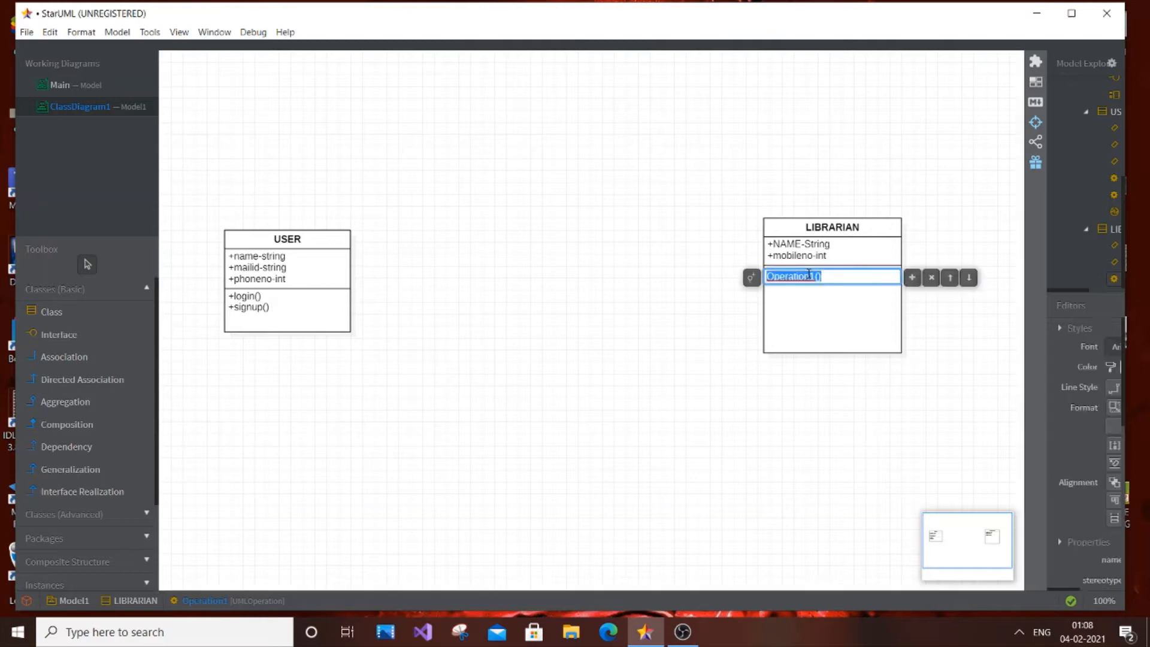
{"action": "key", "text": "BackSpace"}
{"action": "type", "text": "login"}
Step: Add three more operations with default names below login in the LIBRARIAN class
{"action": "left_click", "coordinate": [911, 279]}
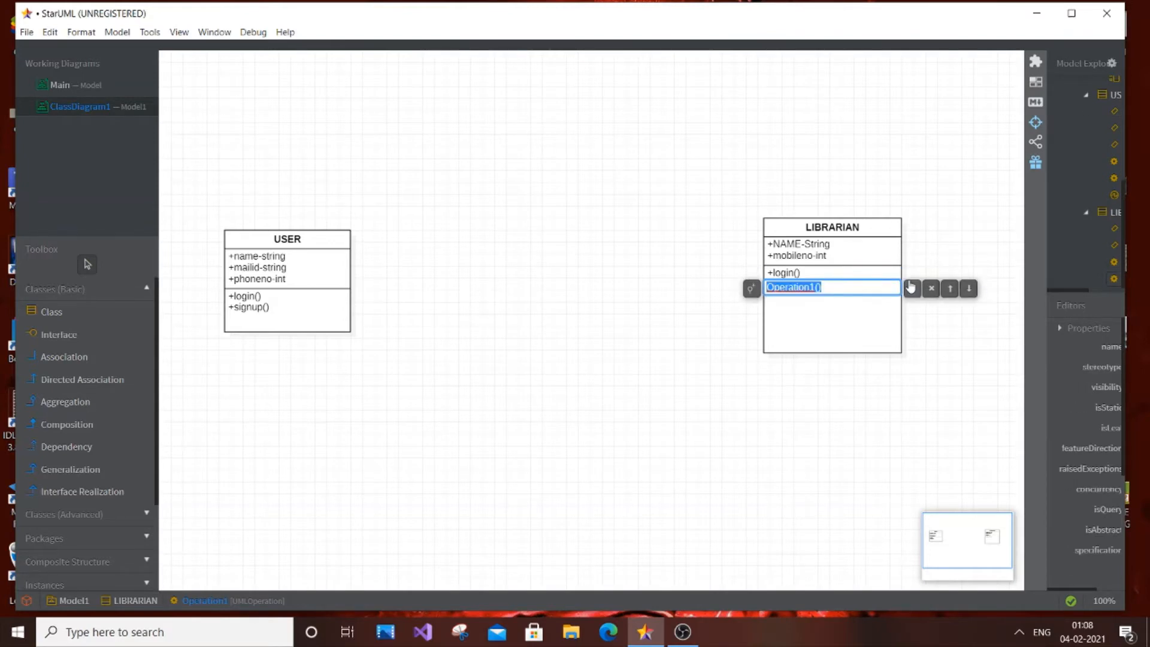
{"action": "left_click", "coordinate": [912, 288]}
{"action": "left_click", "coordinate": [912, 299]}
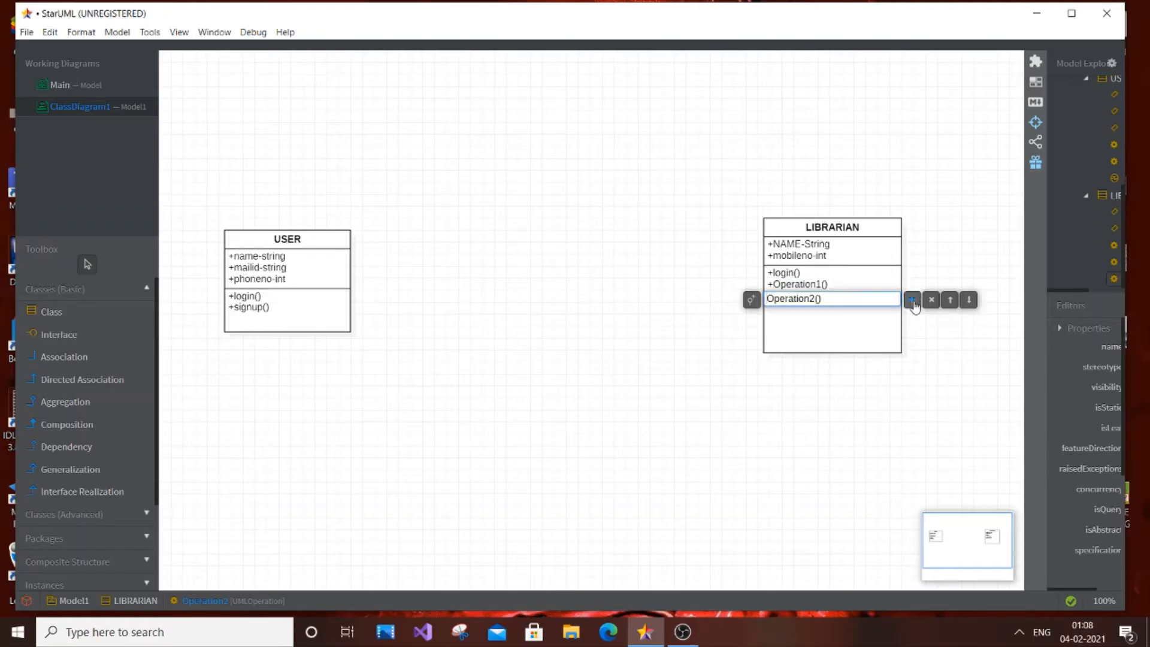
Step: Rename the operation directly below login in the LIBRARIAN class as addbook
{"action": "left_click", "coordinate": [815, 287]}
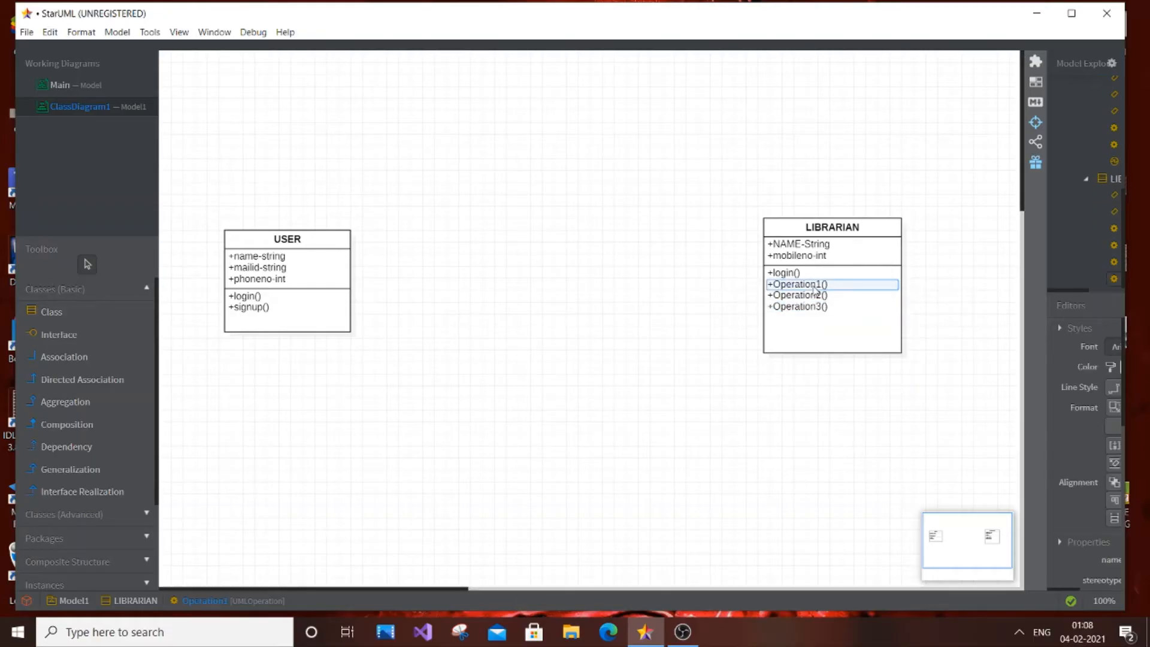
{"action": "double_click", "coordinate": [816, 287]}
{"action": "key", "text": "BackSpace"}
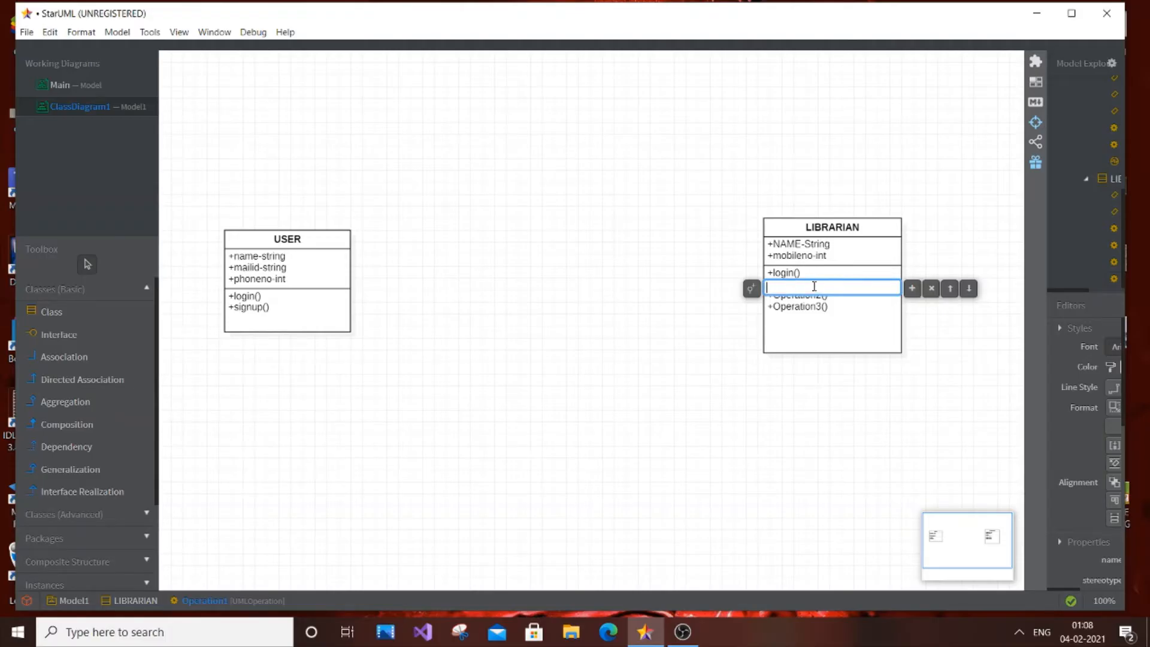
{"action": "type", "text": "addnook"}
{"action": "double_click", "coordinate": [810, 291]}
{"action": "left_click", "coordinate": [791, 289]}
{"action": "key", "text": "BackSpace"}
{"action": "type", "text": "book"}
{"action": "left_click", "coordinate": [792, 303]}
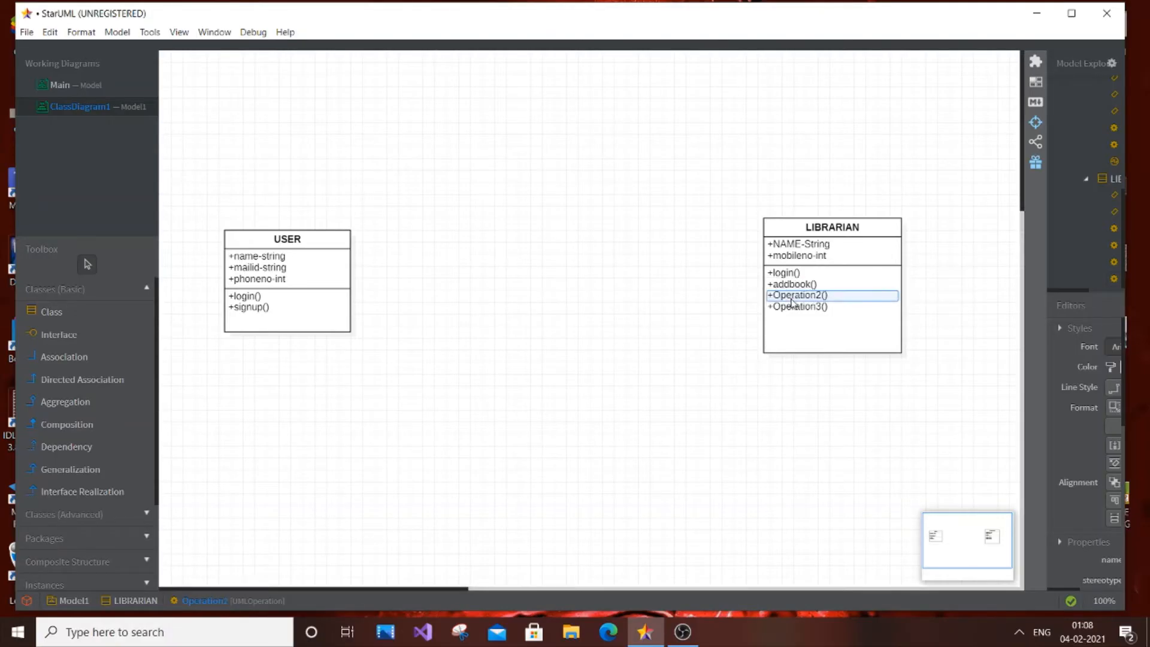
Step: Rename the operation directly below addbook in the LIBRARIAN class as removebook
{"action": "right_click", "coordinate": [791, 302]}
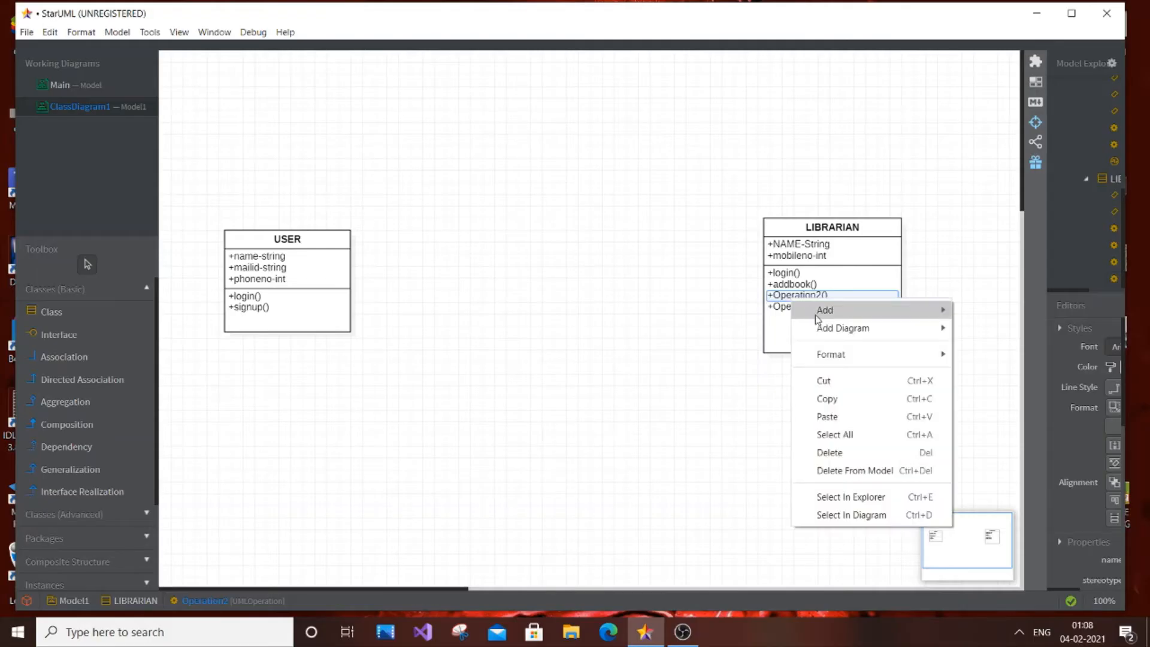
{"action": "left_click", "coordinate": [783, 300]}
{"action": "double_click", "coordinate": [783, 300]}
{"action": "key", "text": "BackSpace"}
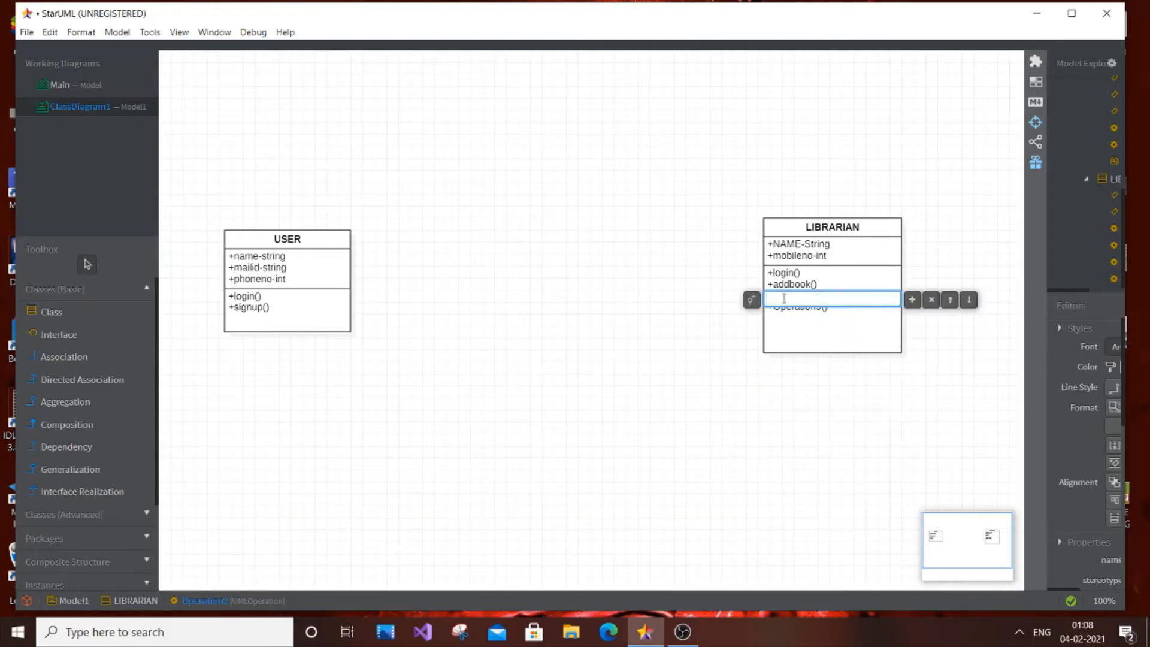
{"action": "type", "text": "removebook"}
{"action": "left_click", "coordinate": [807, 312]}
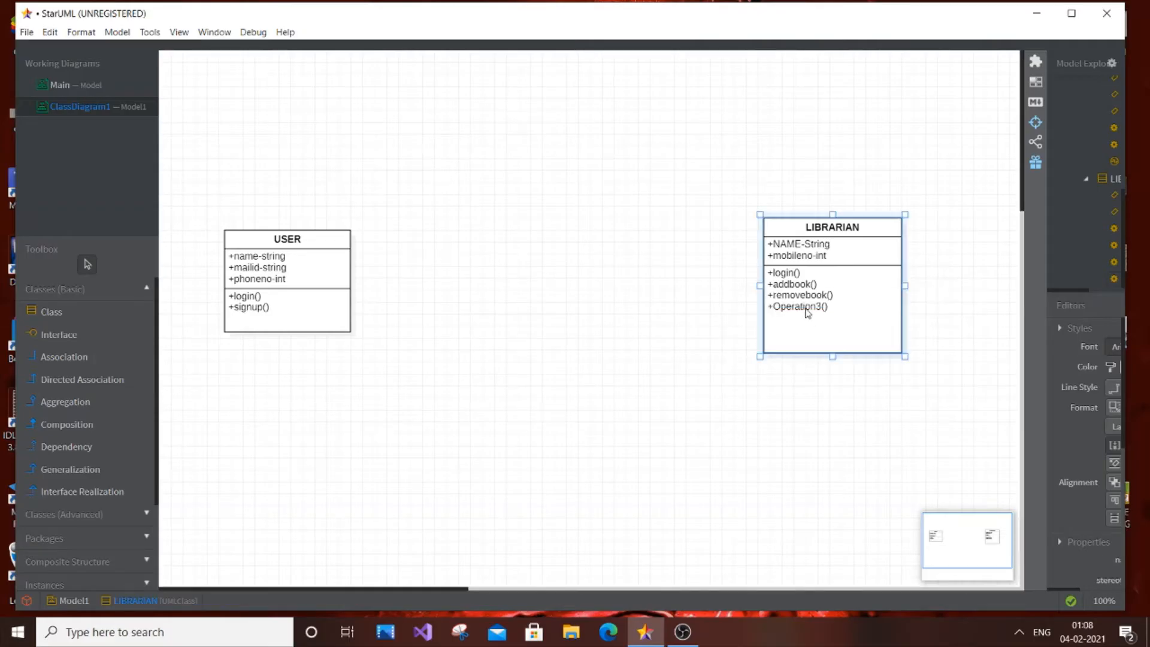
{"action": "left_click", "coordinate": [807, 312]}
{"action": "right_click", "coordinate": [851, 308]}
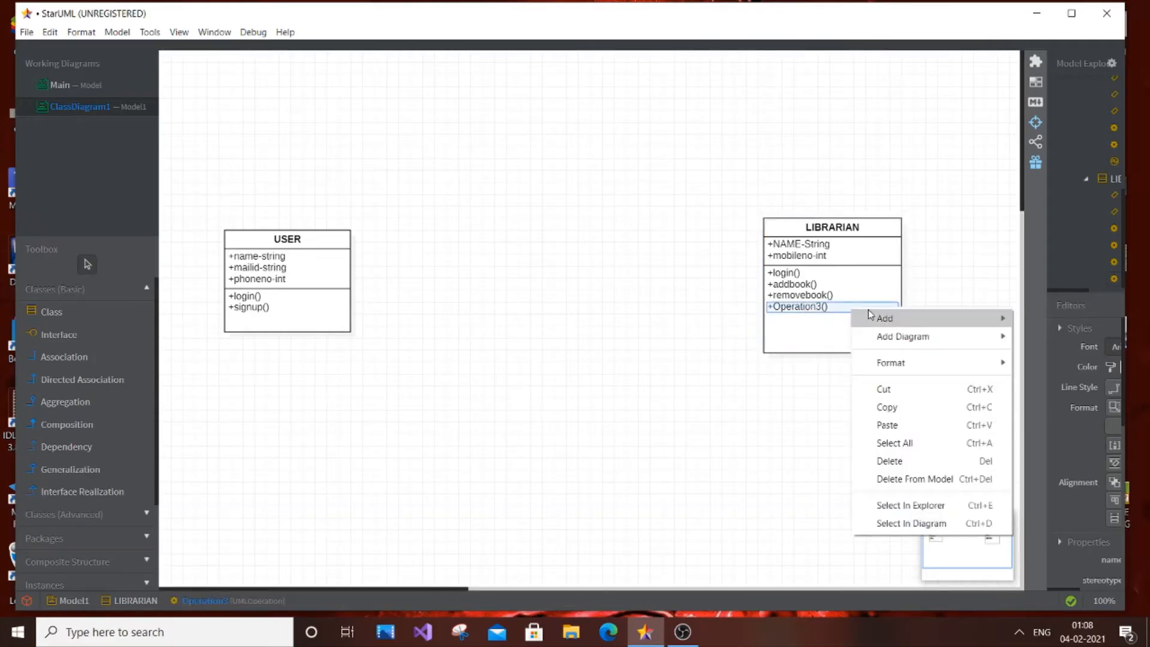
{"action": "left_click", "coordinate": [954, 288]}
{"action": "left_click", "coordinate": [954, 288]}
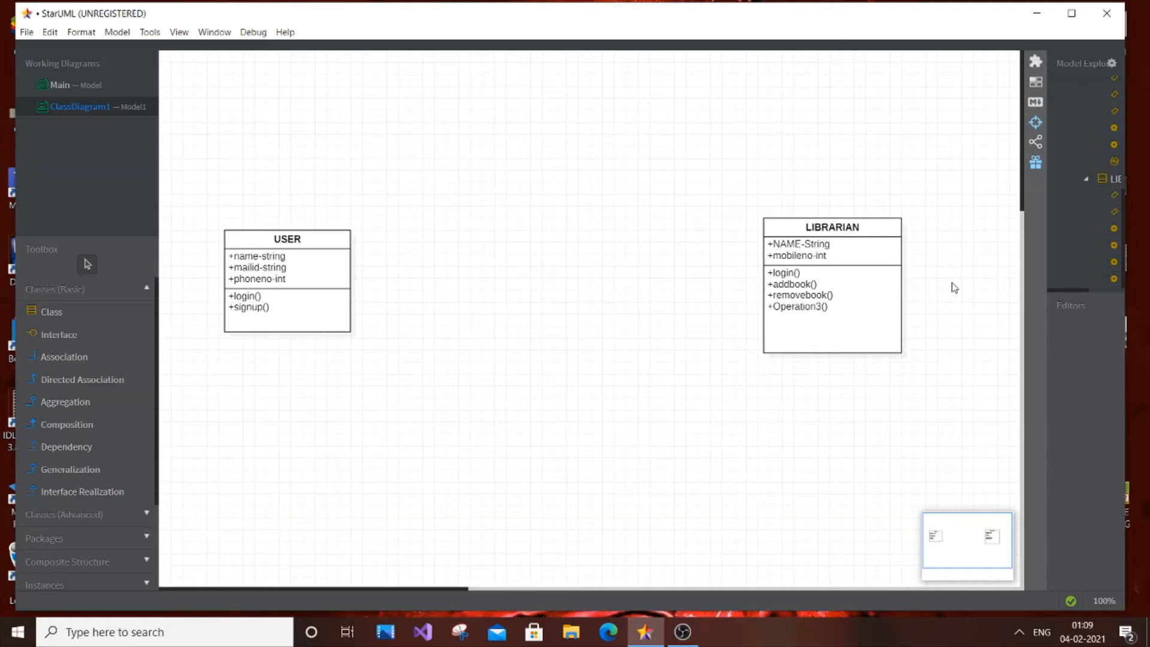
Step: Delete the unused operation below removebook from the LIBRARIAN class
{"action": "left_click", "coordinate": [835, 307]}
{"action": "right_click", "coordinate": [817, 309]}
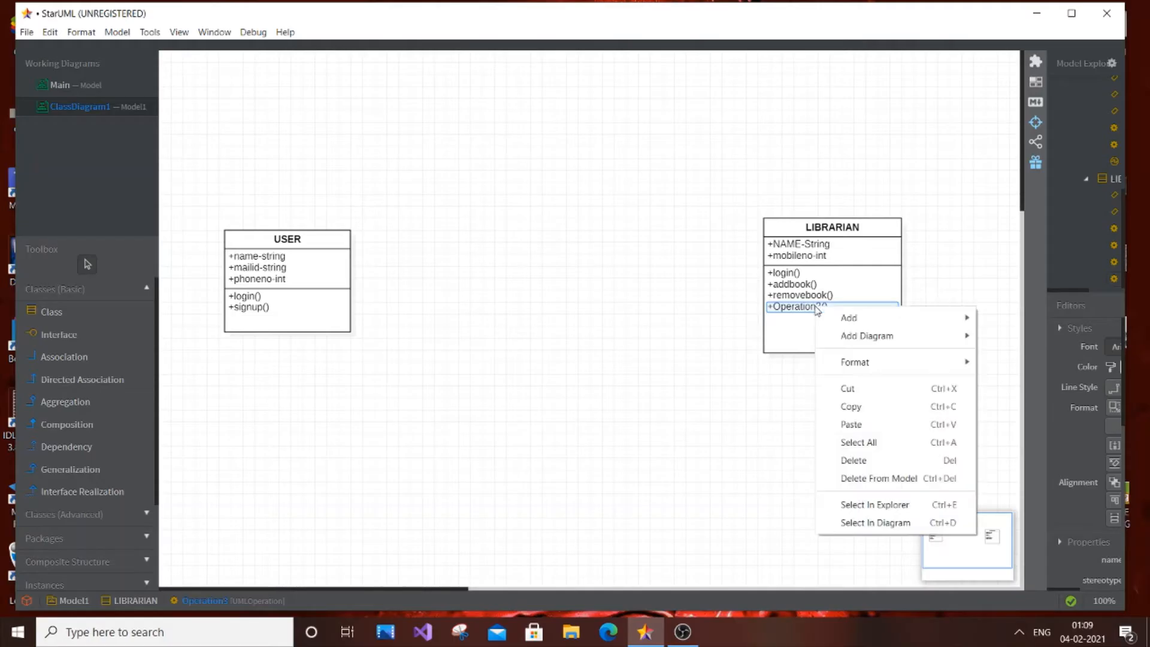
{"action": "left_click", "coordinate": [854, 459]}
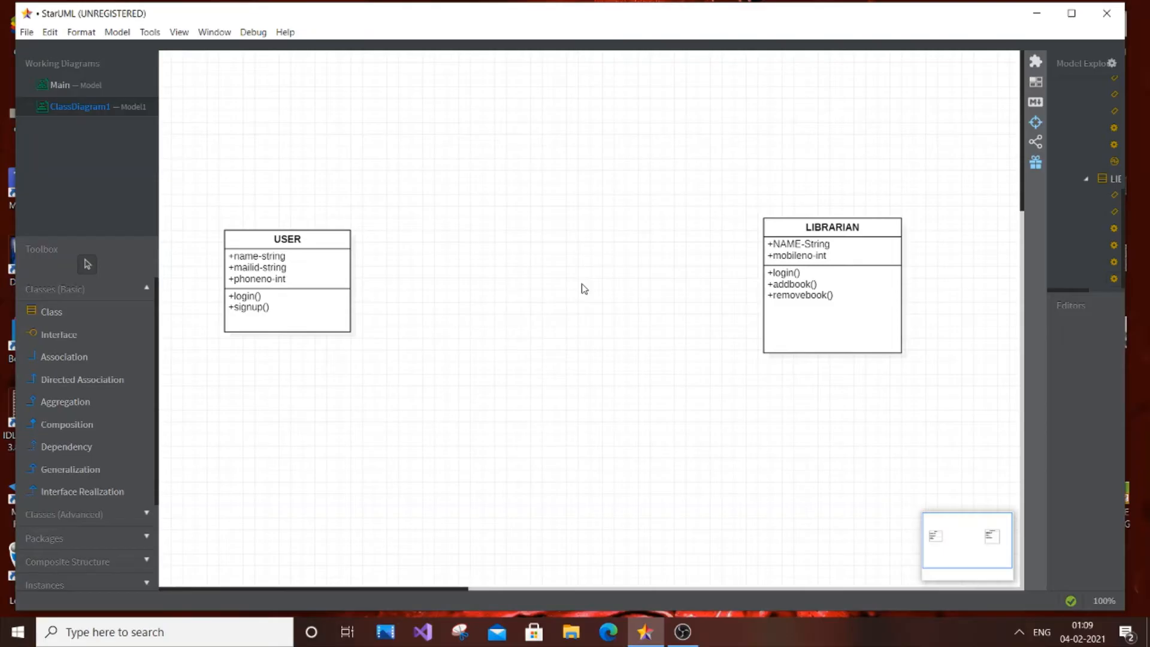
Step: Place a third class midway between USER and LIBRARIAN, with a box larger than both
{"action": "left_click", "coordinate": [133, 312]}
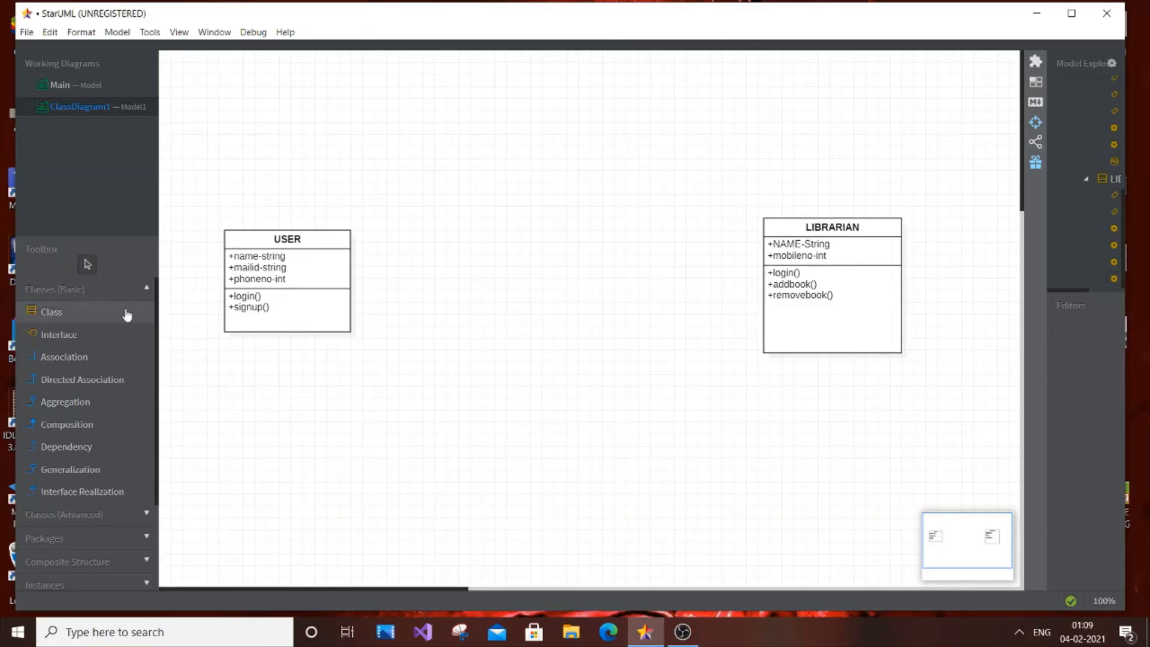
{"action": "left_click", "coordinate": [364, 121]}
{"action": "key", "text": "Return"}
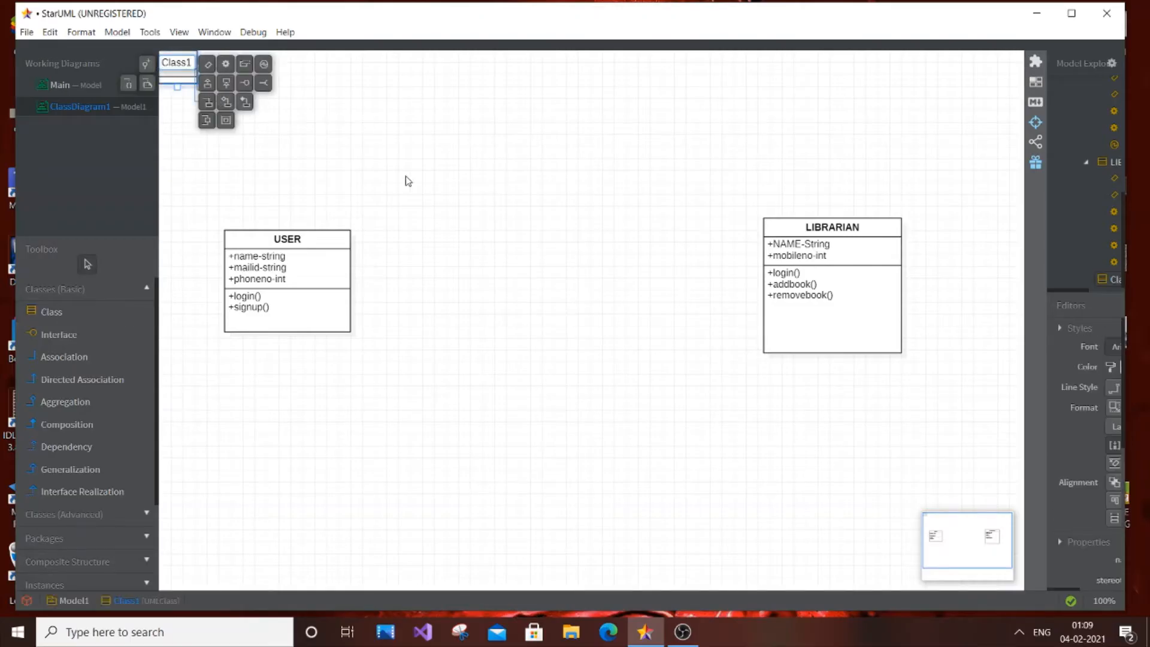
{"action": "left_click_drag", "start_coordinate": [519, 265], "coordinate": [755, 142]}
{"action": "left_click_drag", "start_coordinate": [647, 233], "coordinate": [564, 288]}
{"action": "left_click", "coordinate": [573, 180]}
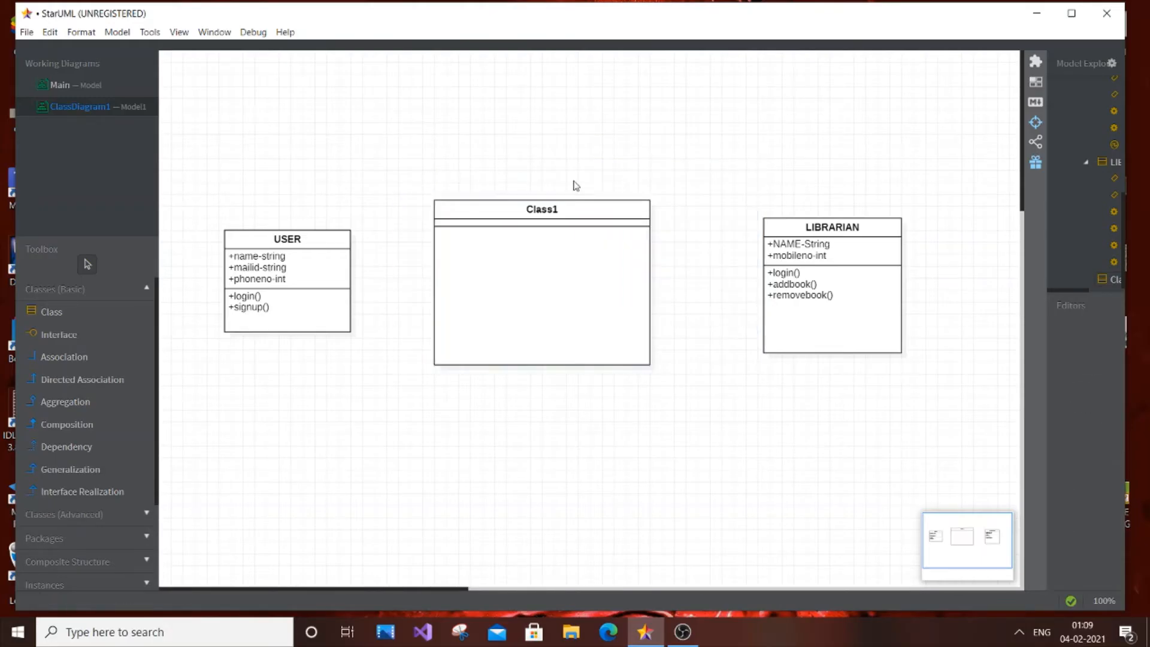
Step: Rename the middle class as CENTRAL BOOK SYSTEM
{"action": "double_click", "coordinate": [562, 209]}
{"action": "key", "text": "BackSpace"}
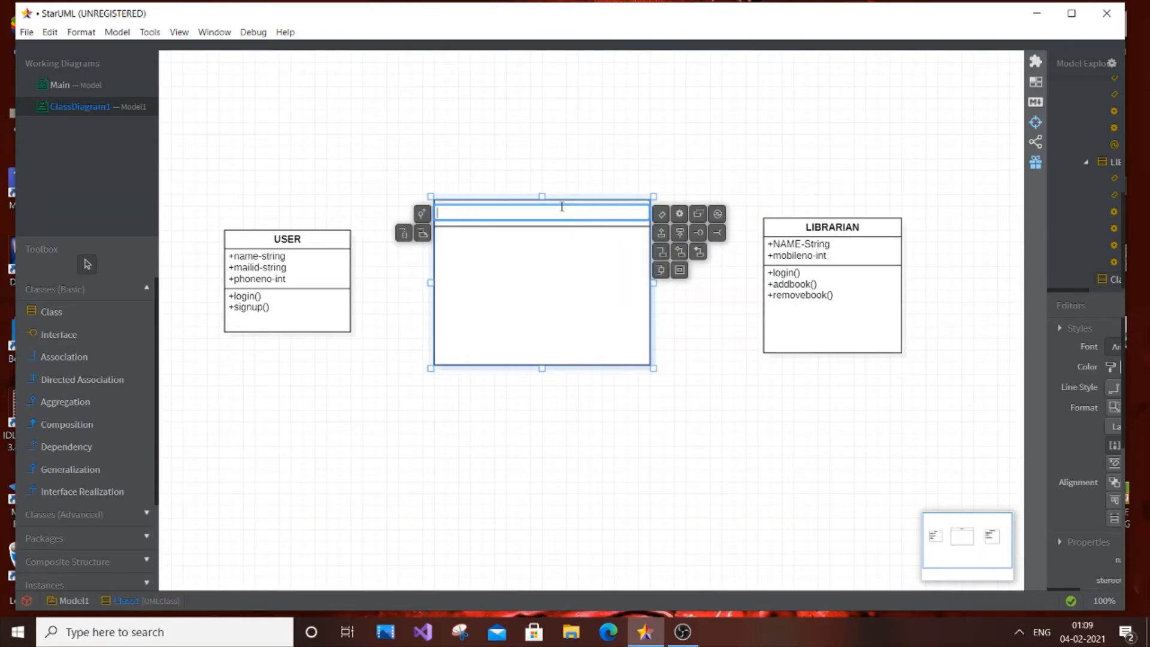
{"action": "type", "text": "CENT"}
{"action": "type", "text": "E"}
{"action": "key", "text": "BackSpace"}
{"action": "key", "text": "BackSpace"}
{"action": "type", "text": "R"}
{"action": "type", "text": "TRAL BOOK SYSTEM"}
{"action": "left_click", "coordinate": [547, 140]}
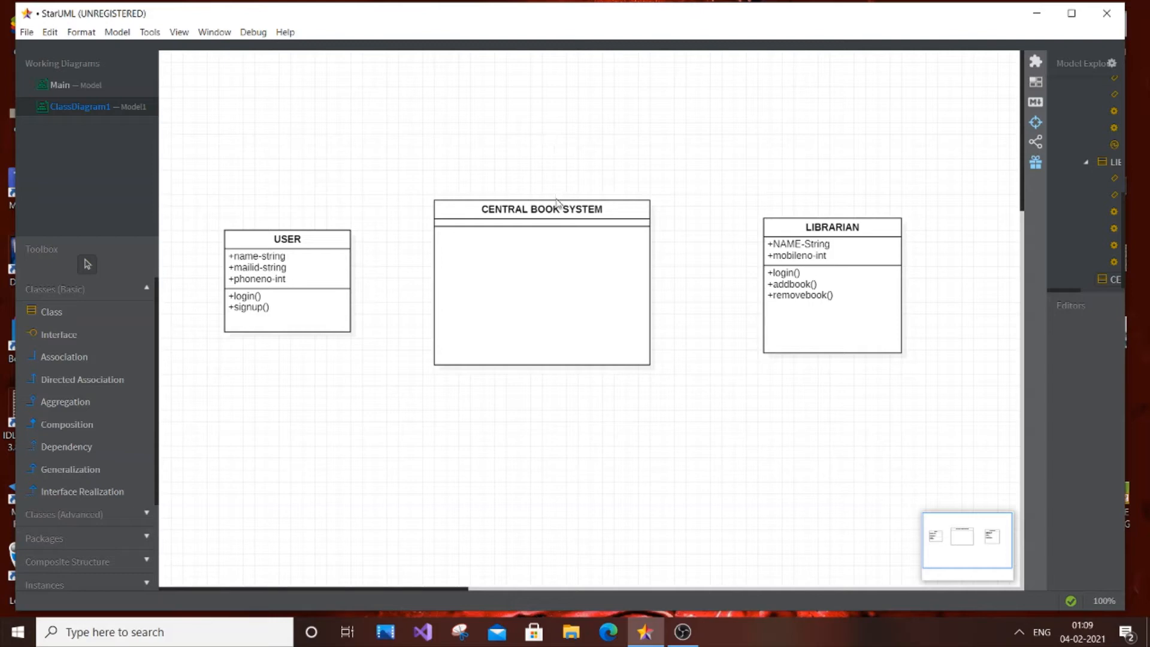
{"action": "left_click", "coordinate": [550, 228]}
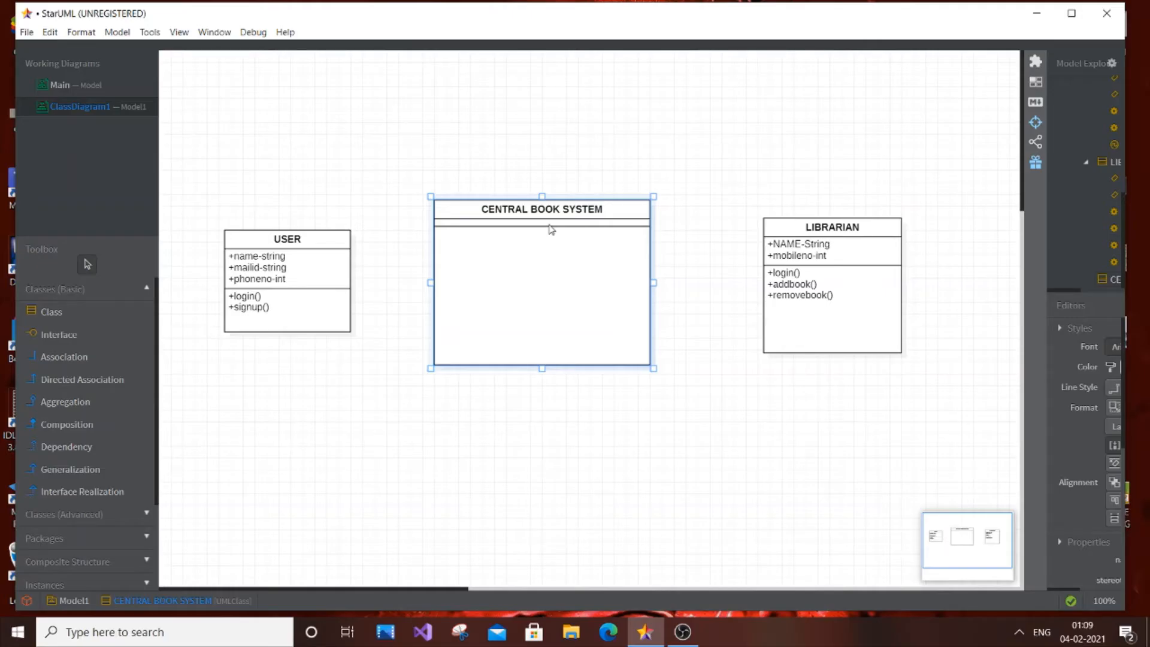
{"action": "left_click", "coordinate": [322, 310]}
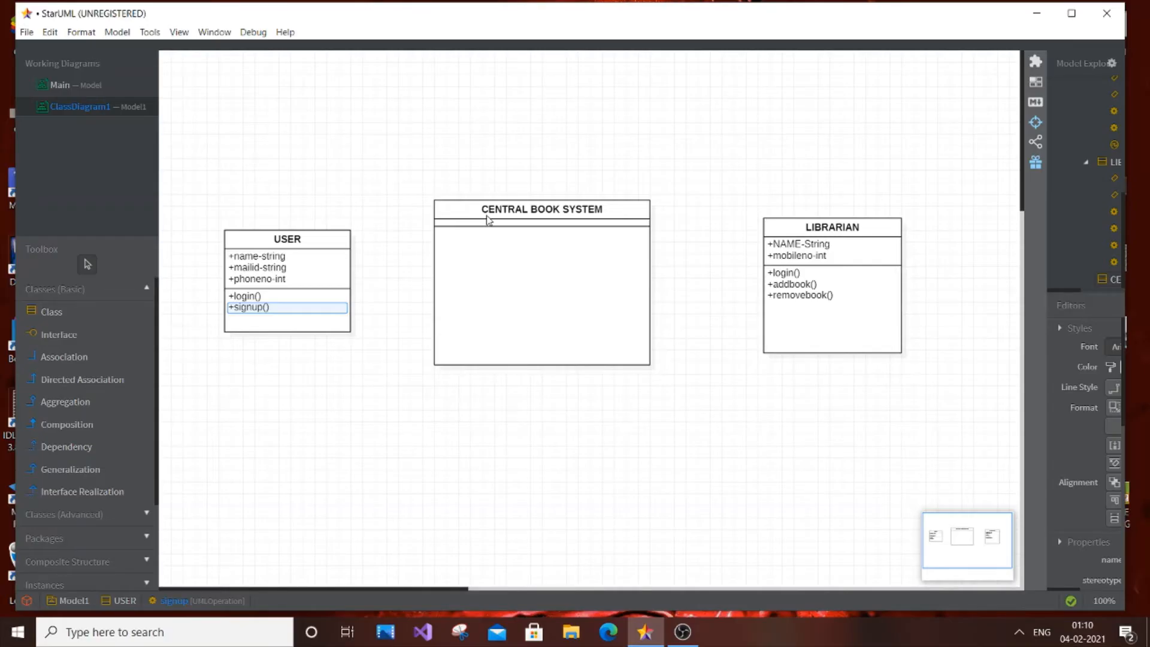
{"action": "left_click", "coordinate": [497, 239]}
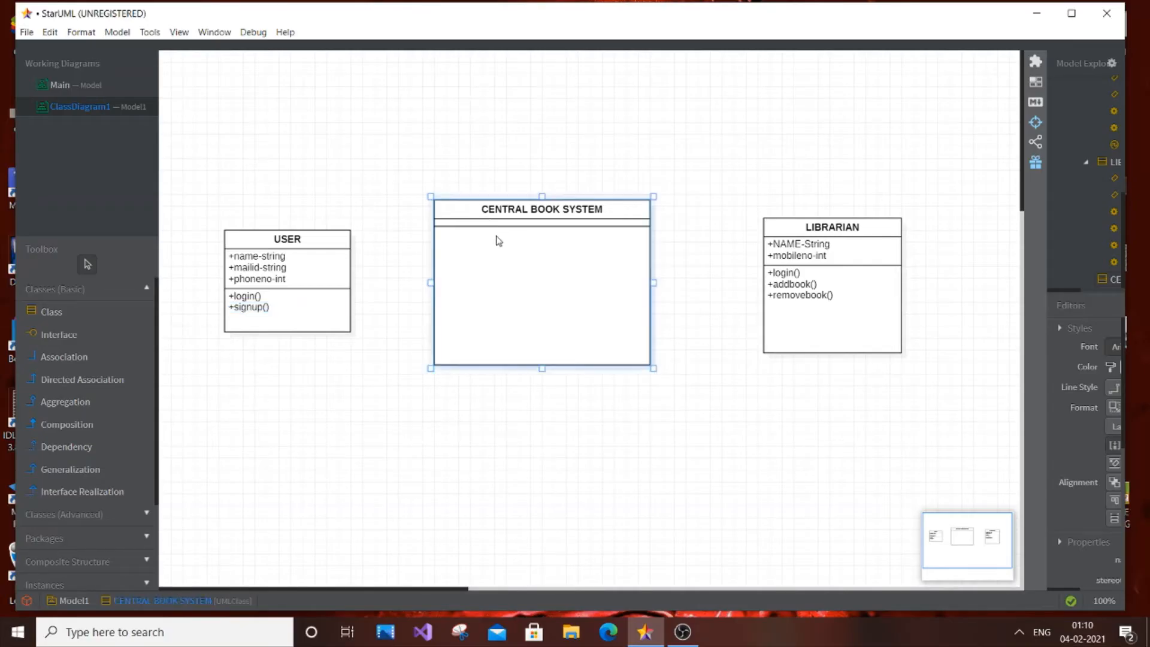
Step: Add an attribute named BOOKID-INT to the CENTRAL BOOK SYSTEM class
{"action": "right_click", "coordinate": [514, 225]}
{"action": "mouse_move", "coordinate": [630, 232]}
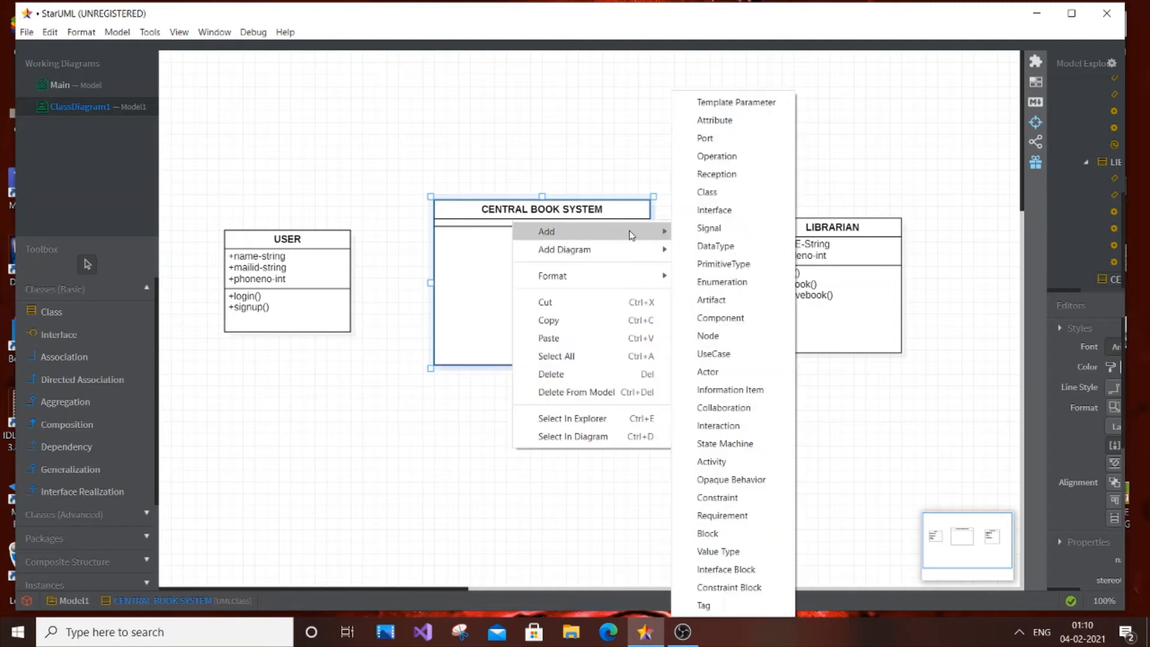
{"action": "left_click", "coordinate": [715, 121]}
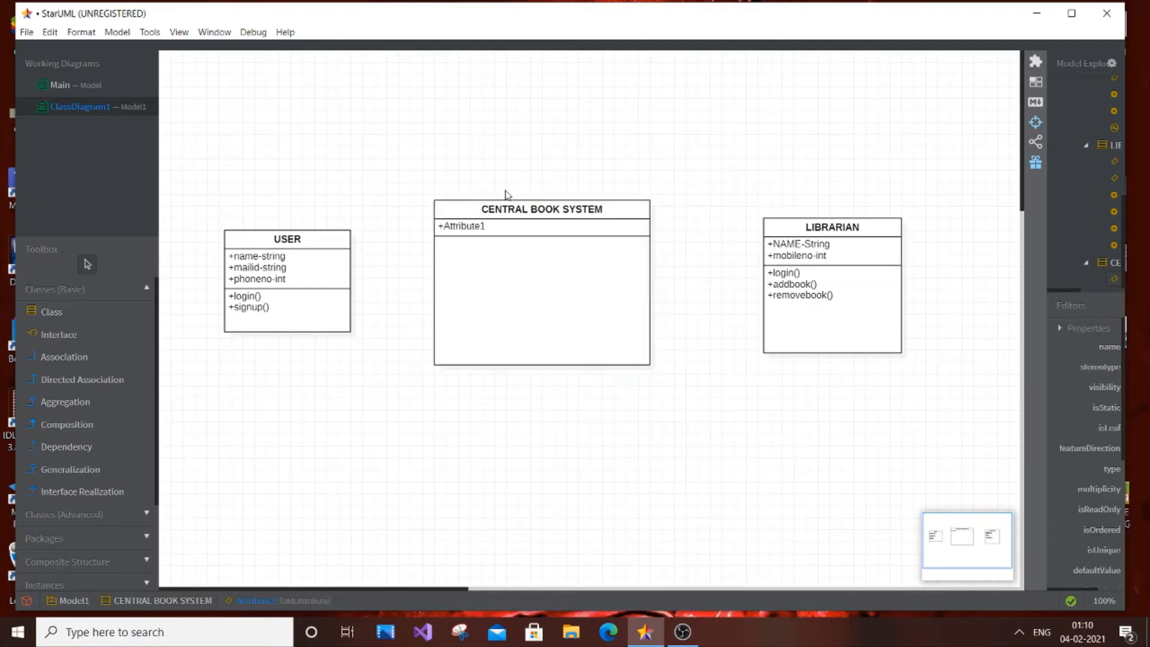
{"action": "double_click", "coordinate": [470, 230]}
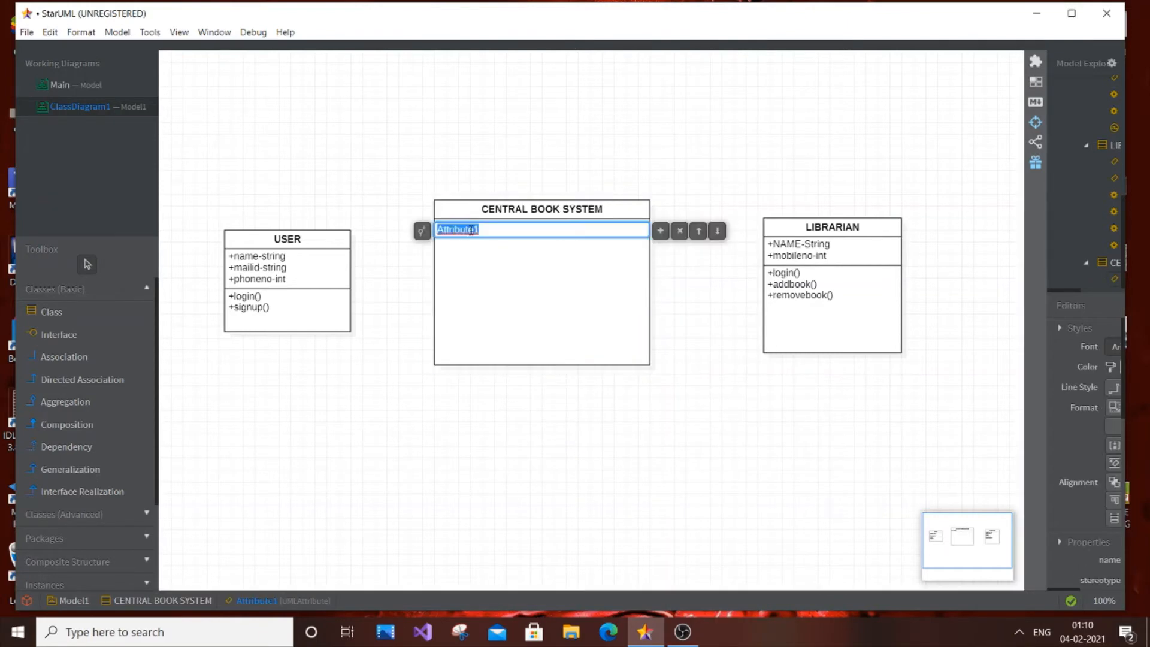
{"action": "key", "text": "BackSpace"}
{"action": "type", "text": "BOOKID-"}
{"action": "type", "text": "INT"}
Step: Add two more attributes below BOOKID-INT and name the upper one AUTHOR NAME -STRING
{"action": "left_click", "coordinate": [661, 232]}
{"action": "left_click", "coordinate": [662, 238]}
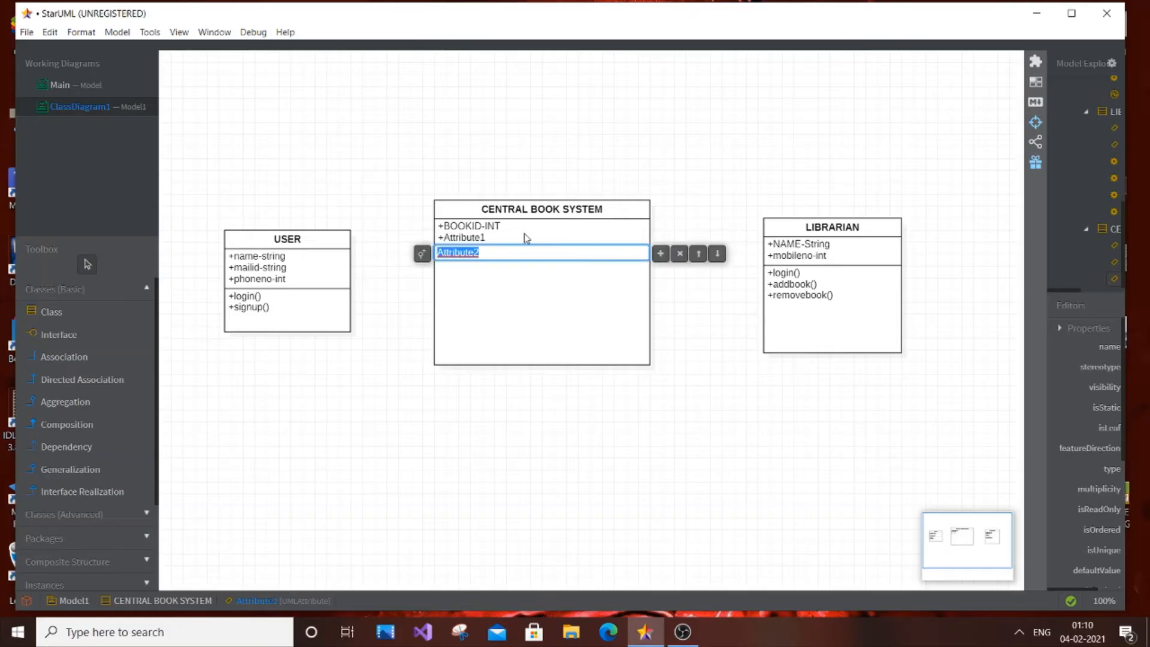
{"action": "left_click", "coordinate": [493, 238]}
{"action": "double_click", "coordinate": [492, 236]}
{"action": "key", "text": "BackSpace"}
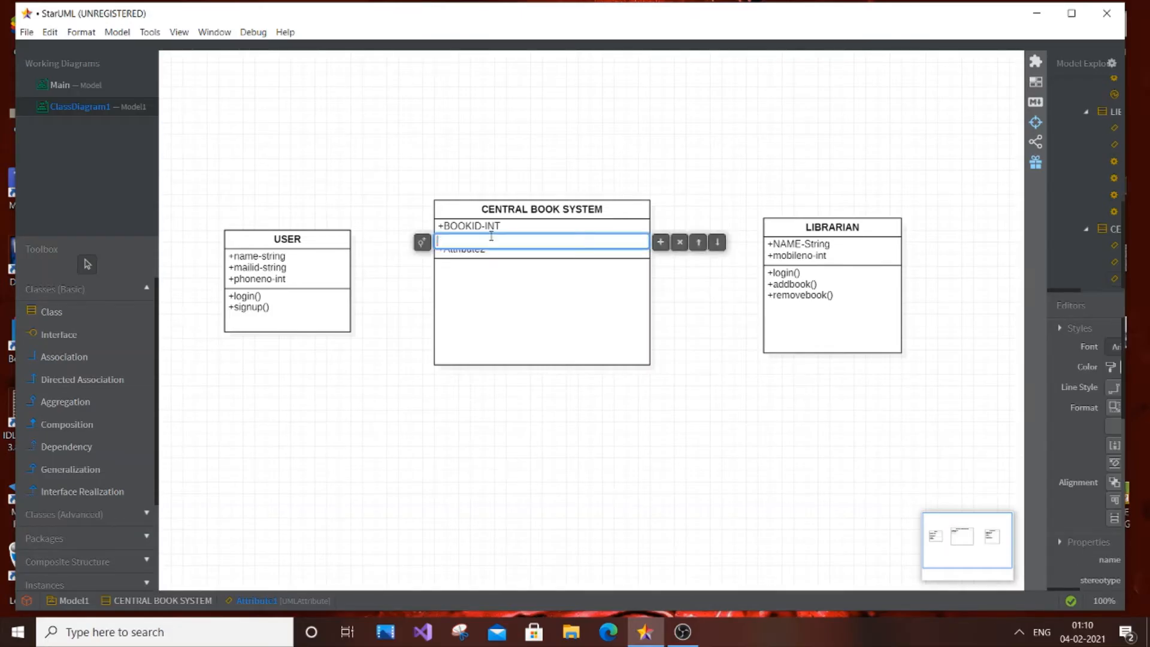
{"action": "type", "text": "AUTHOR NAME -STRING"}
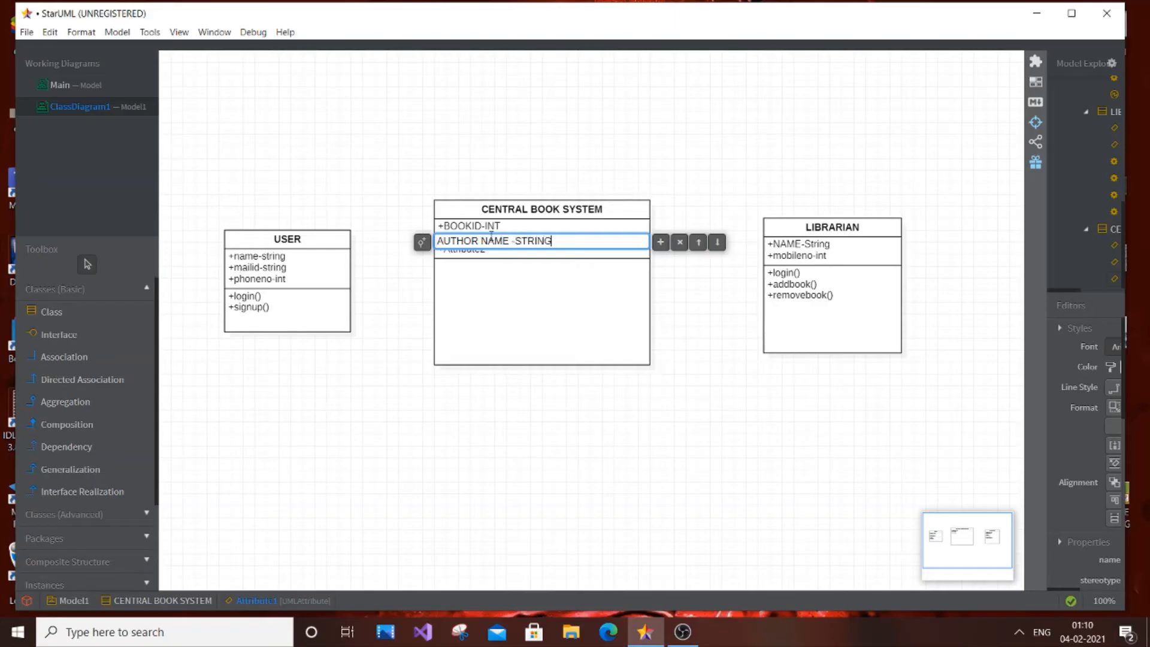
{"action": "key", "text": "Return"}
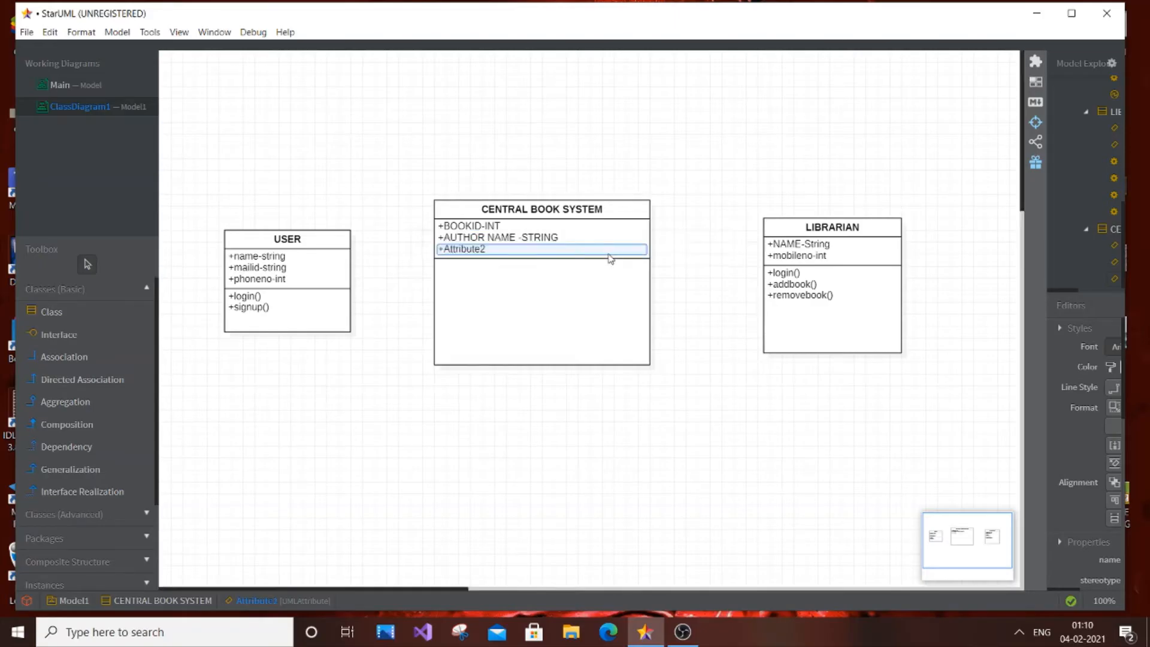
Step: Rename the last attribute of the CENTRAL BOOK SYSTEM class as BOOK NAME -STRING
{"action": "double_click", "coordinate": [588, 253]}
{"action": "key", "text": "BackSpace"}
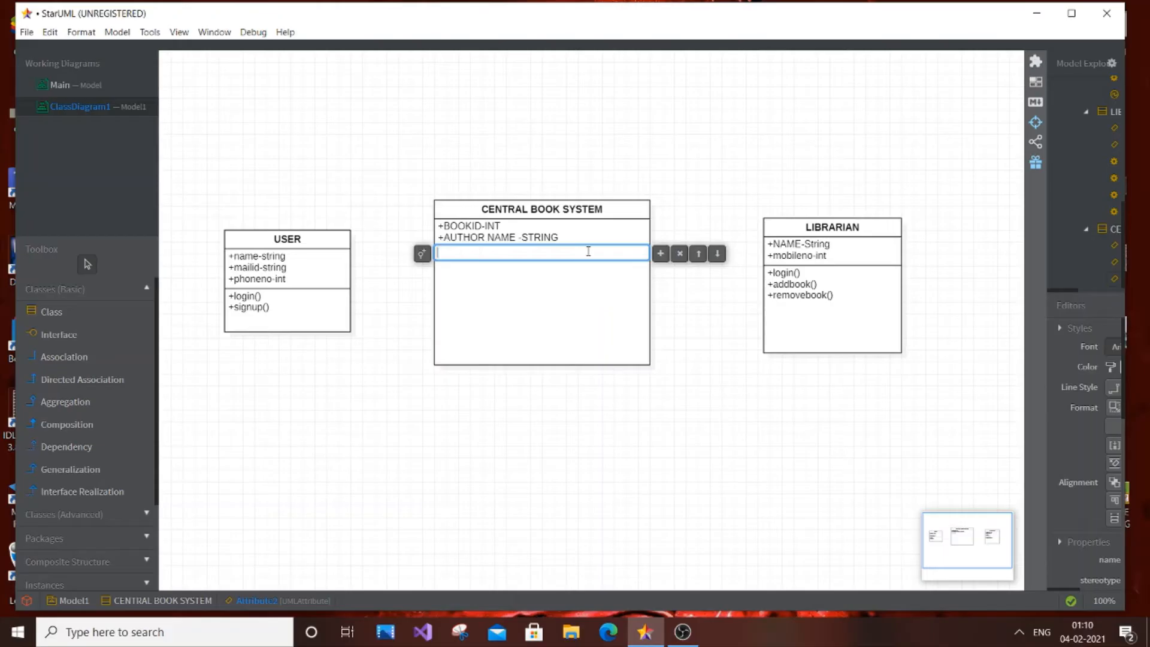
{"action": "type", "text": "BOOK NAME -STRING"}
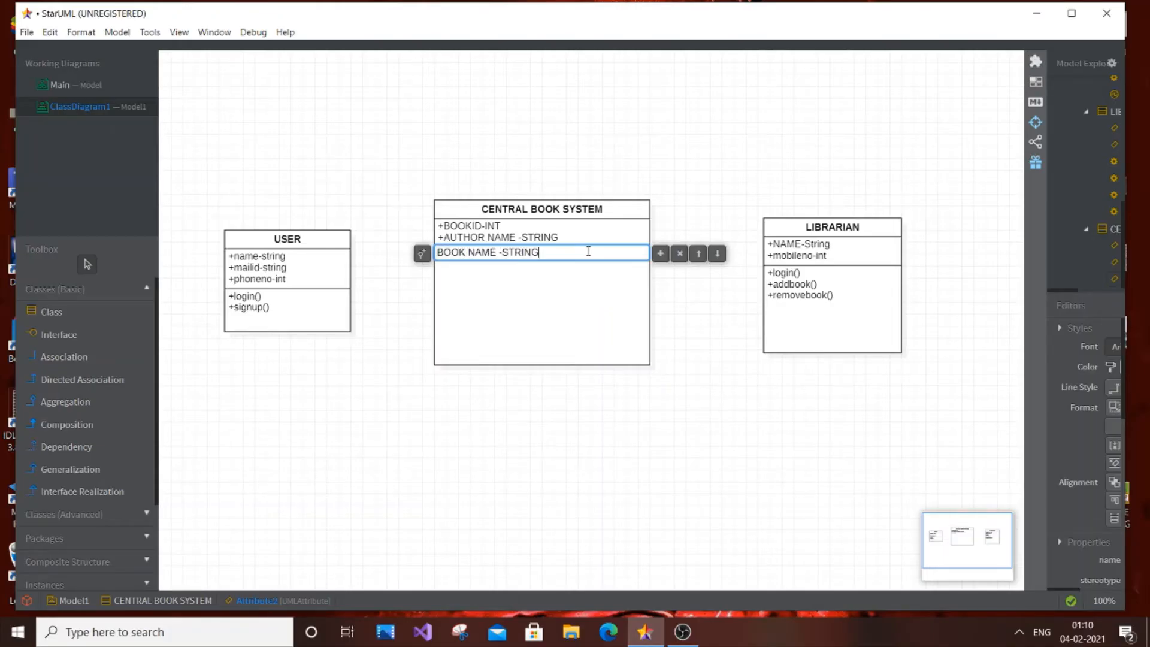
{"action": "key", "text": "Return"}
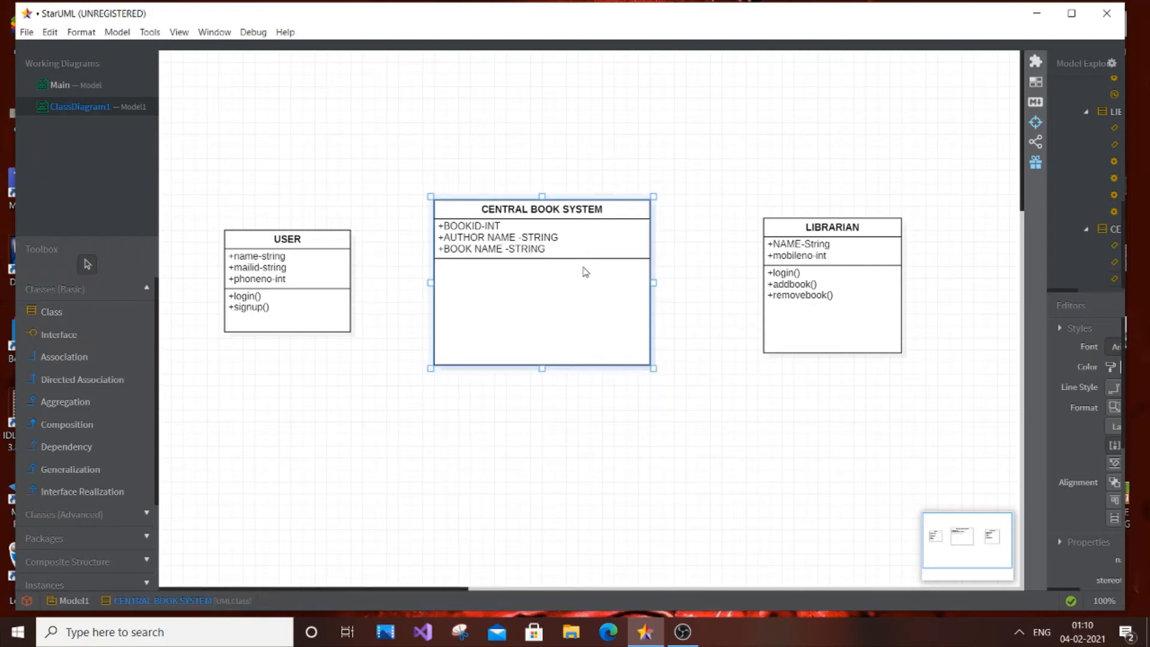
Step: Add an operation named ADD TO CART to the CENTRAL BOOK SYSTEM class
{"action": "right_click", "coordinate": [593, 291]}
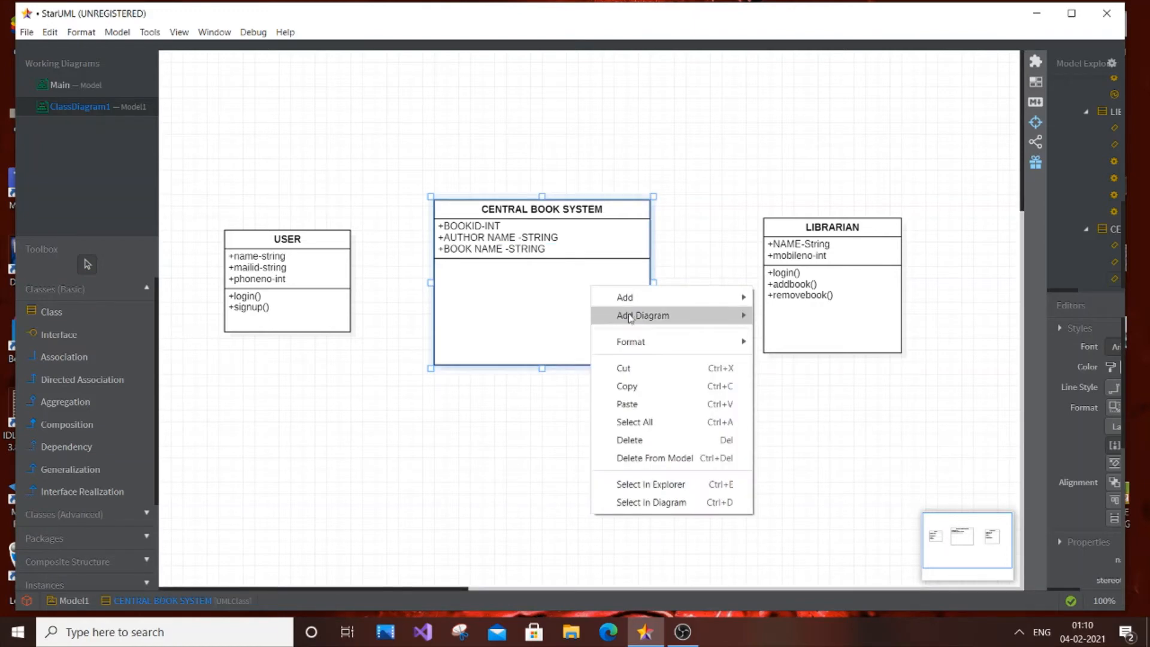
{"action": "mouse_move", "coordinate": [683, 297]}
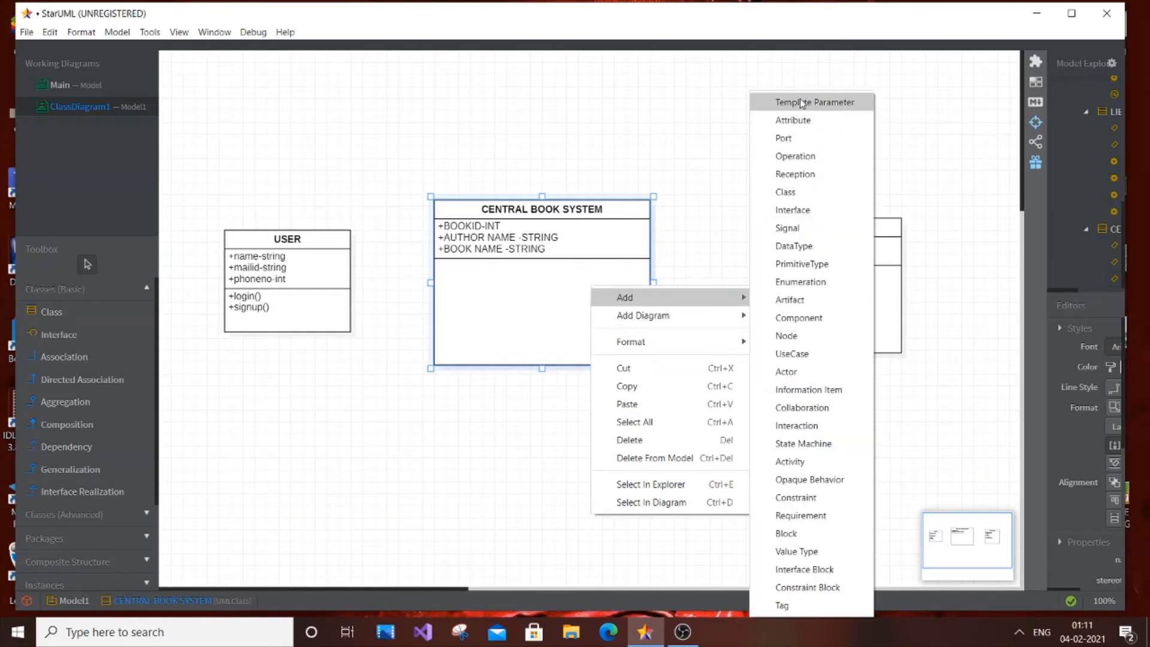
{"action": "left_click", "coordinate": [798, 157]}
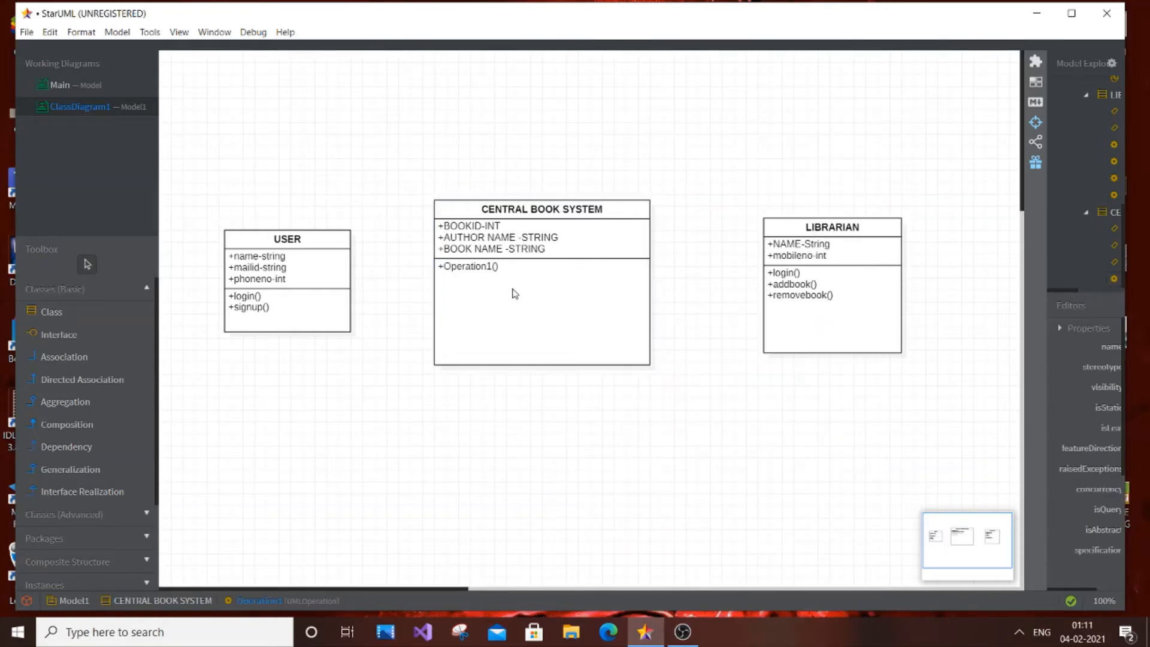
{"action": "right_click", "coordinate": [475, 270]}
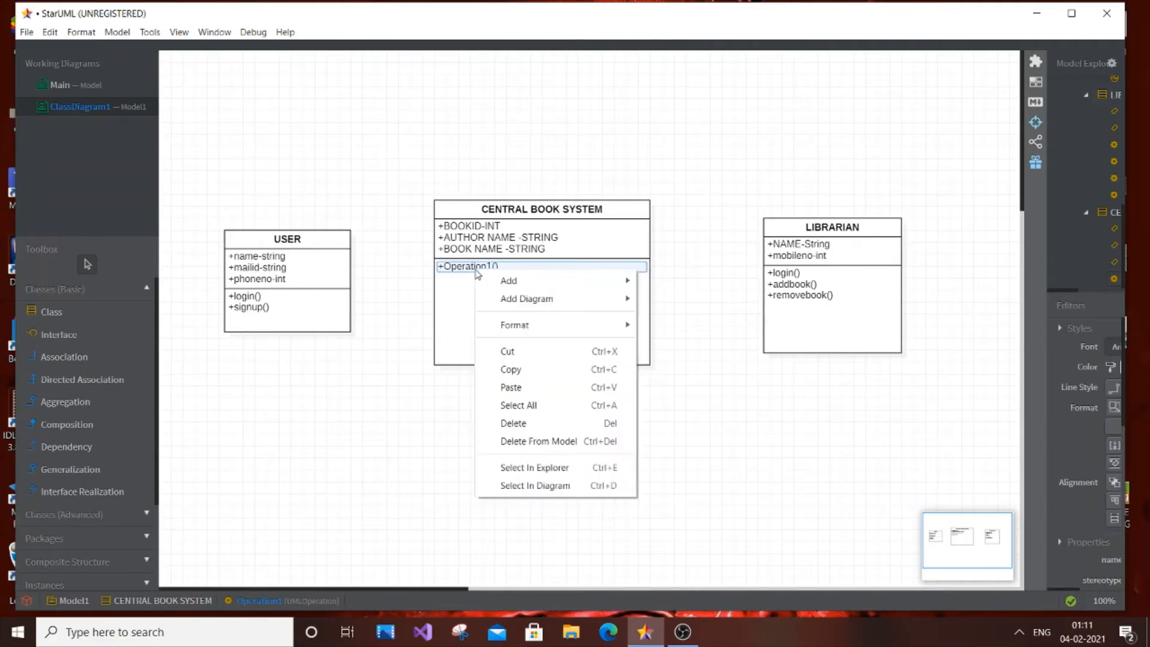
{"action": "mouse_move", "coordinate": [516, 282]}
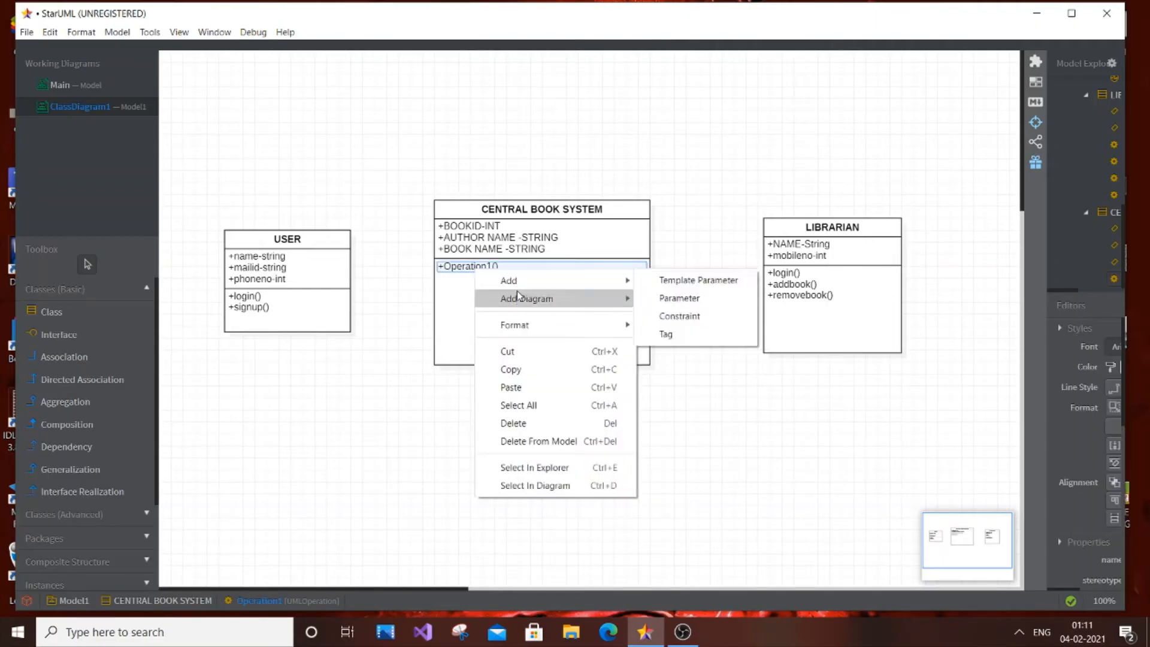
{"action": "double_click", "coordinate": [460, 267]}
{"action": "key", "text": "BackSpace"}
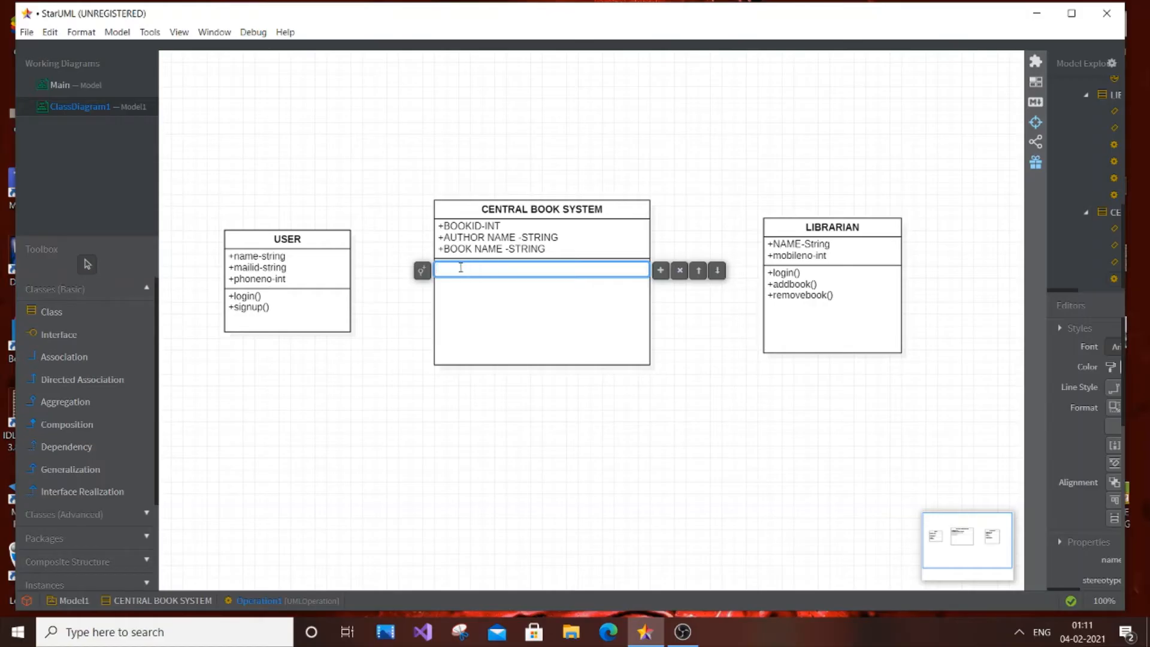
{"action": "type", "text": "ADD TO CART"}
Step: Add a second operation named REMOVE BOOK below ADD TO CART in the CENTRAL BOOK SYSTEM class
{"action": "left_click", "coordinate": [661, 273]}
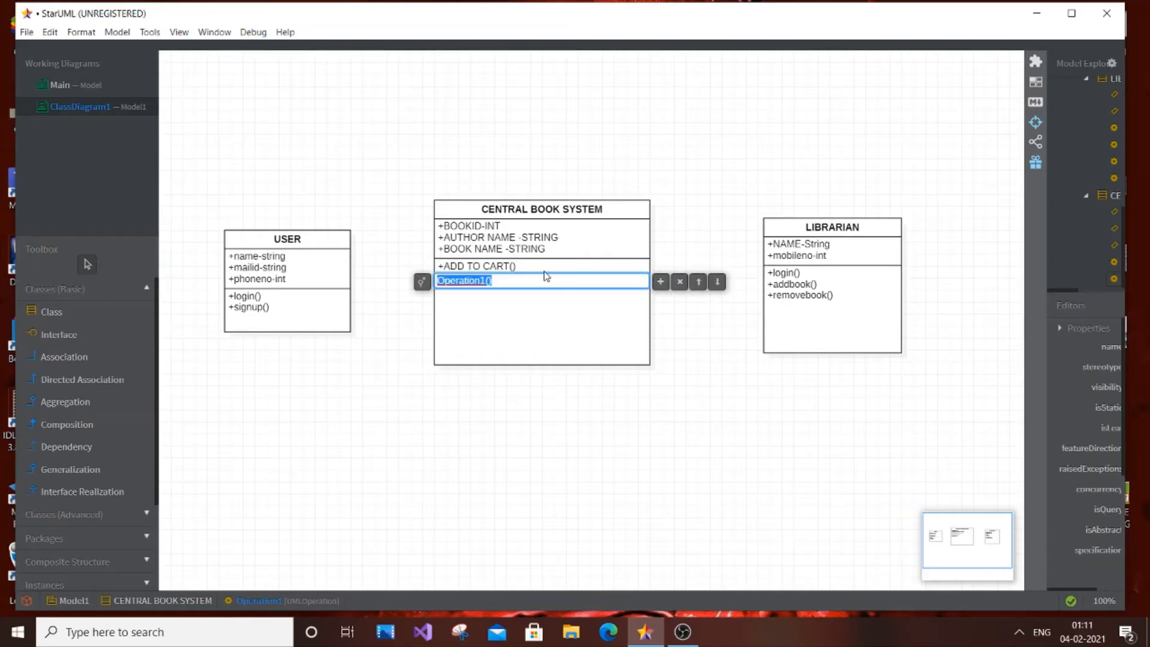
{"action": "key", "text": "BackSpace"}
{"action": "type", "text": "REMOVE BOOK"}
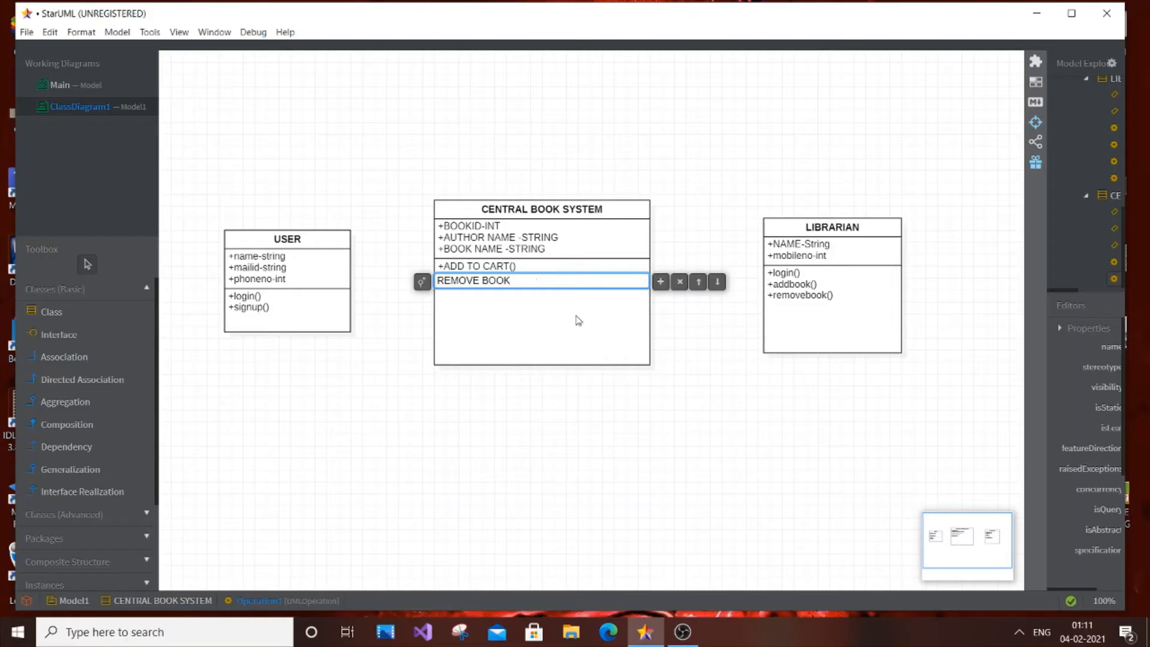
{"action": "left_click", "coordinate": [616, 331]}
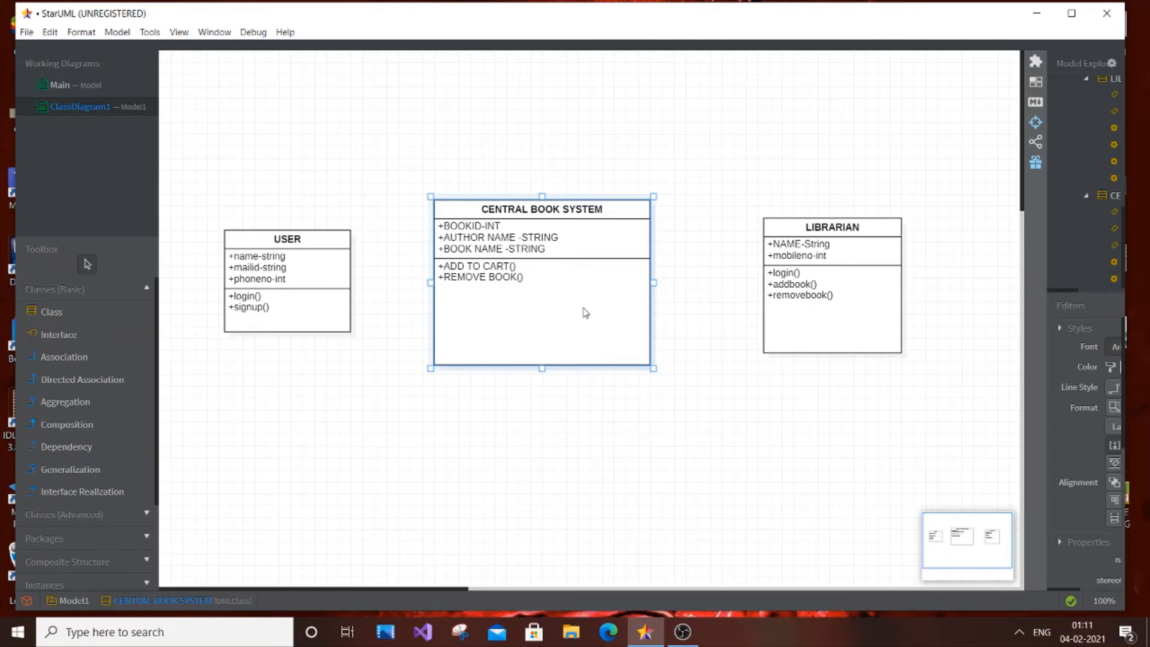
Step: Move the CENTRAL BOOK SYSTEM class down level with LIBRARIAN and shrink its box to fit its contents
{"action": "left_click_drag", "start_coordinate": [585, 312], "coordinate": [585, 330]}
{"action": "left_click_drag", "start_coordinate": [654, 387], "coordinate": [627, 322]}
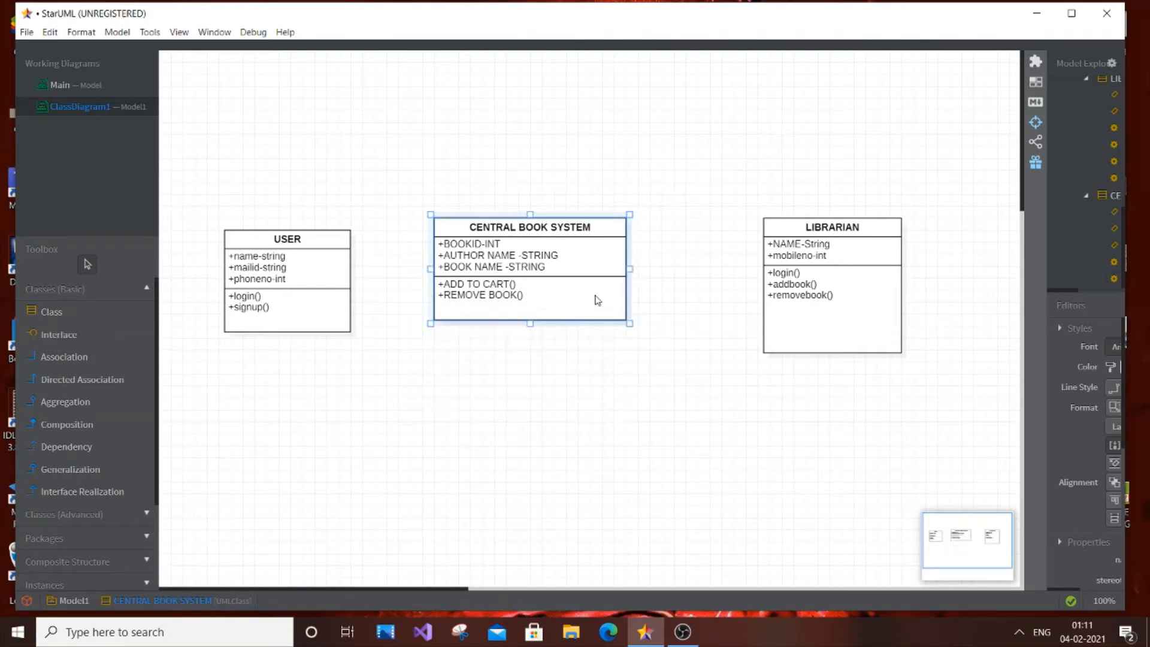
{"action": "left_click", "coordinate": [560, 270]}
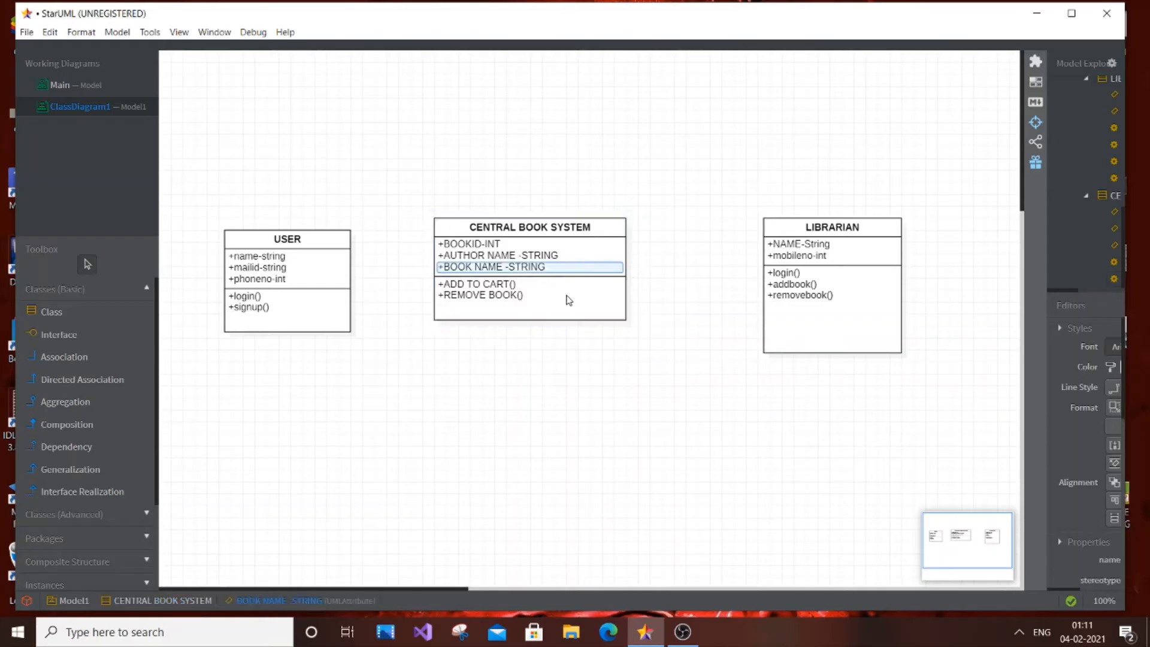
{"action": "left_click", "coordinate": [615, 419]}
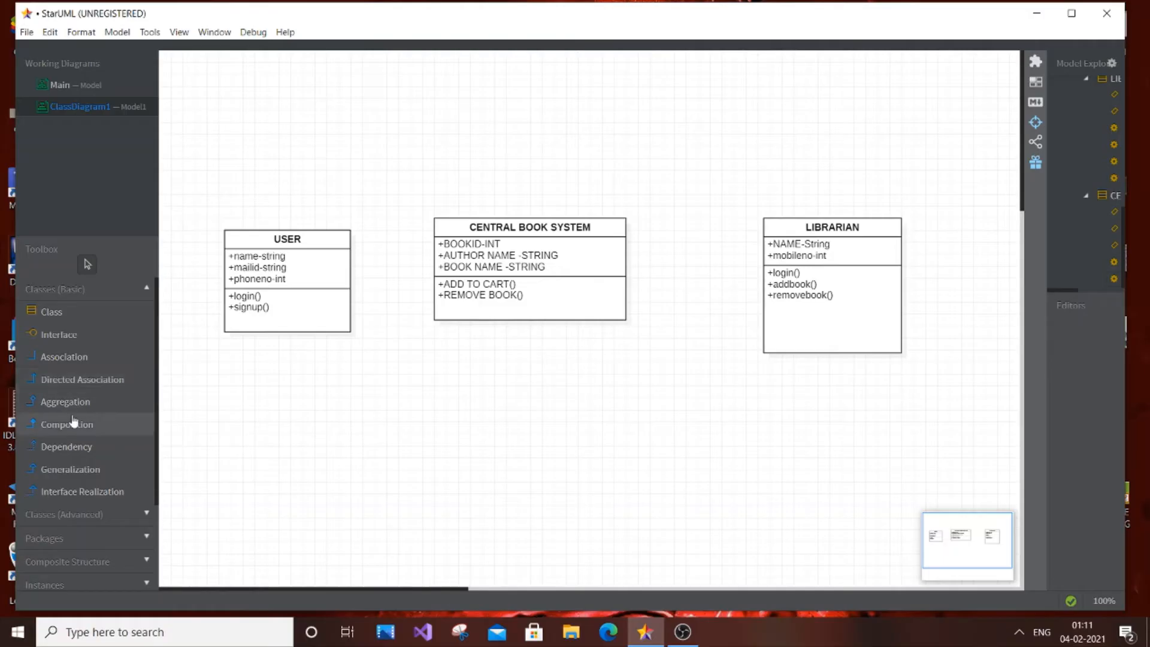
Step: Draw a directed association from the USER class to the CENTRAL BOOK SYSTEM class
{"action": "left_click", "coordinate": [63, 379]}
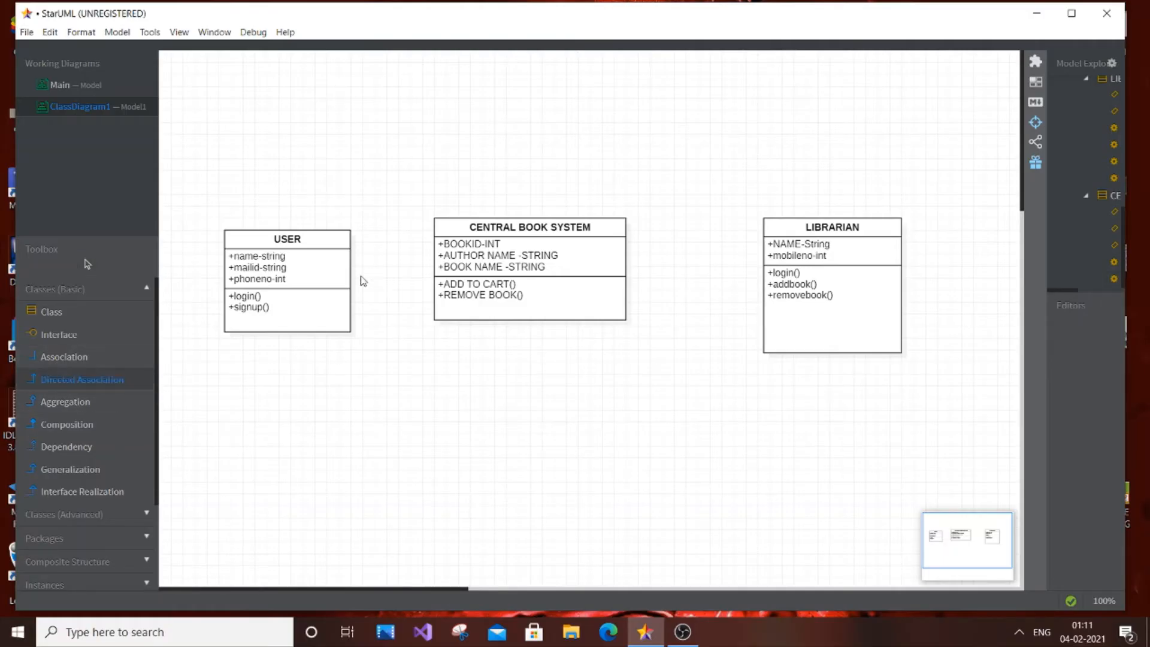
{"action": "left_click_drag", "start_coordinate": [343, 273], "coordinate": [433, 274]}
{"action": "left_click", "coordinate": [213, 376]}
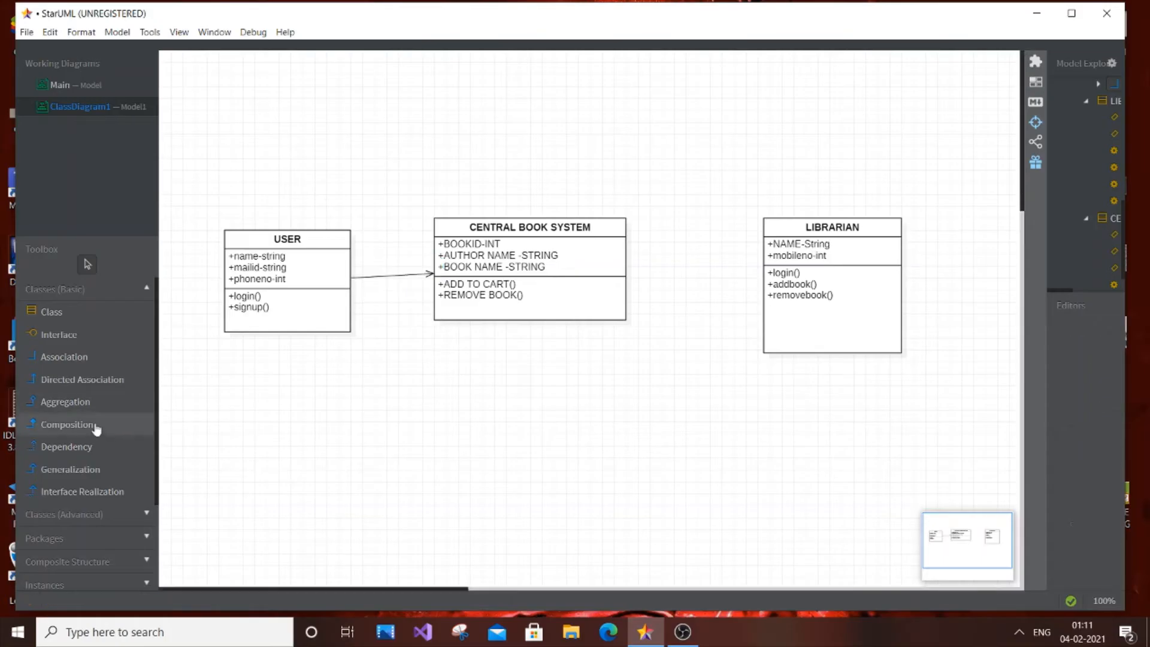
Step: Draw a directed association from the CENTRAL BOOK SYSTEM class to the LIBRARIAN class
{"action": "left_click", "coordinate": [104, 379]}
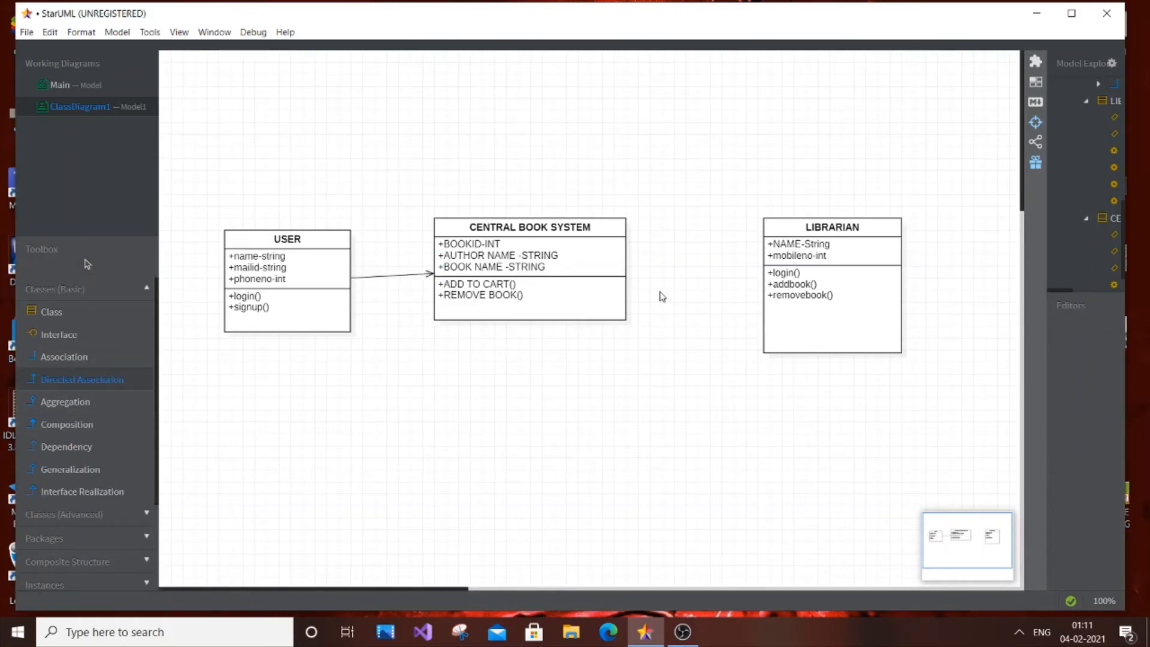
{"action": "left_click_drag", "start_coordinate": [620, 266], "coordinate": [768, 273]}
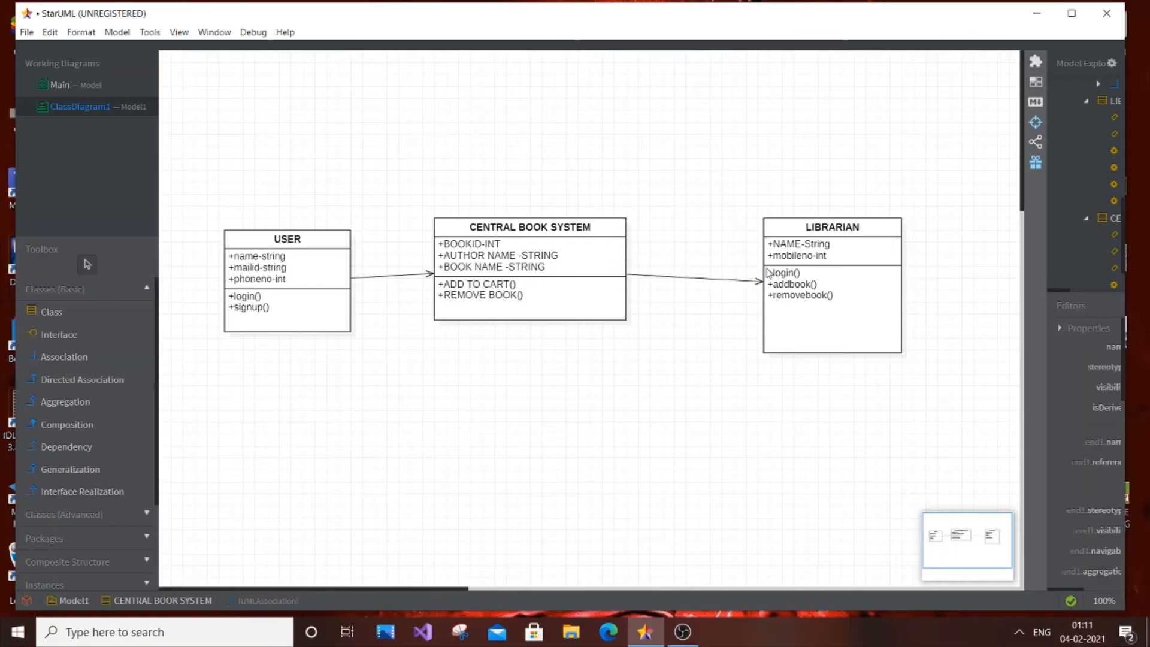
{"action": "left_click", "coordinate": [716, 344]}
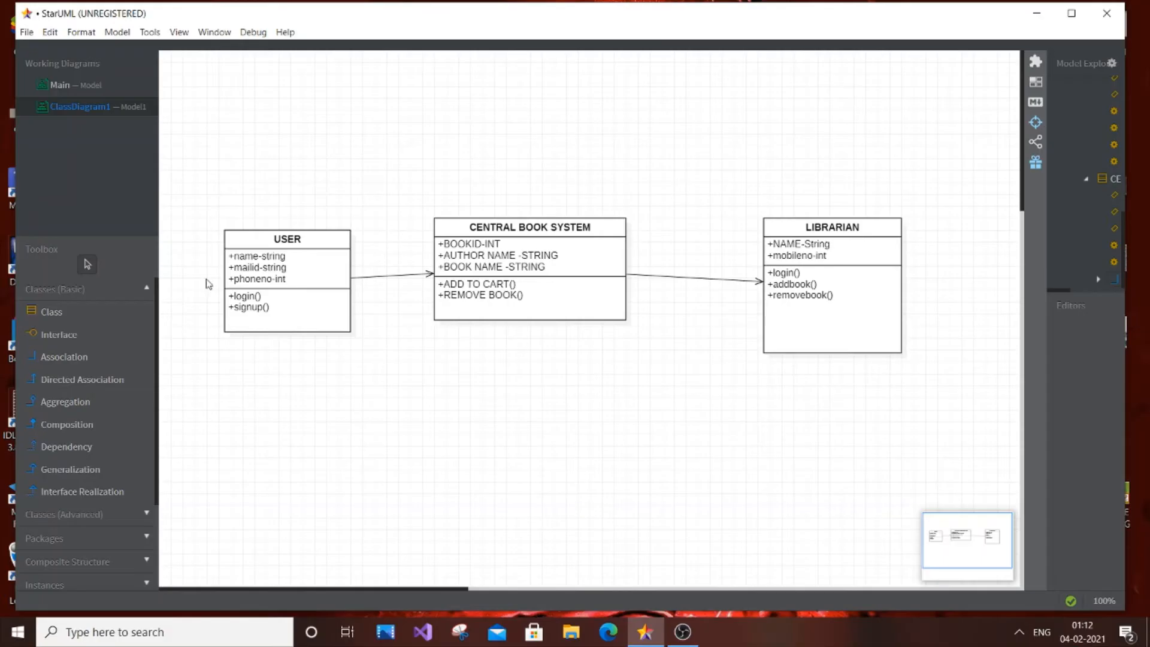
Step: Place a fourth class in the empty area above the CENTRAL BOOK SYSTEM class
{"action": "left_click", "coordinate": [88, 320]}
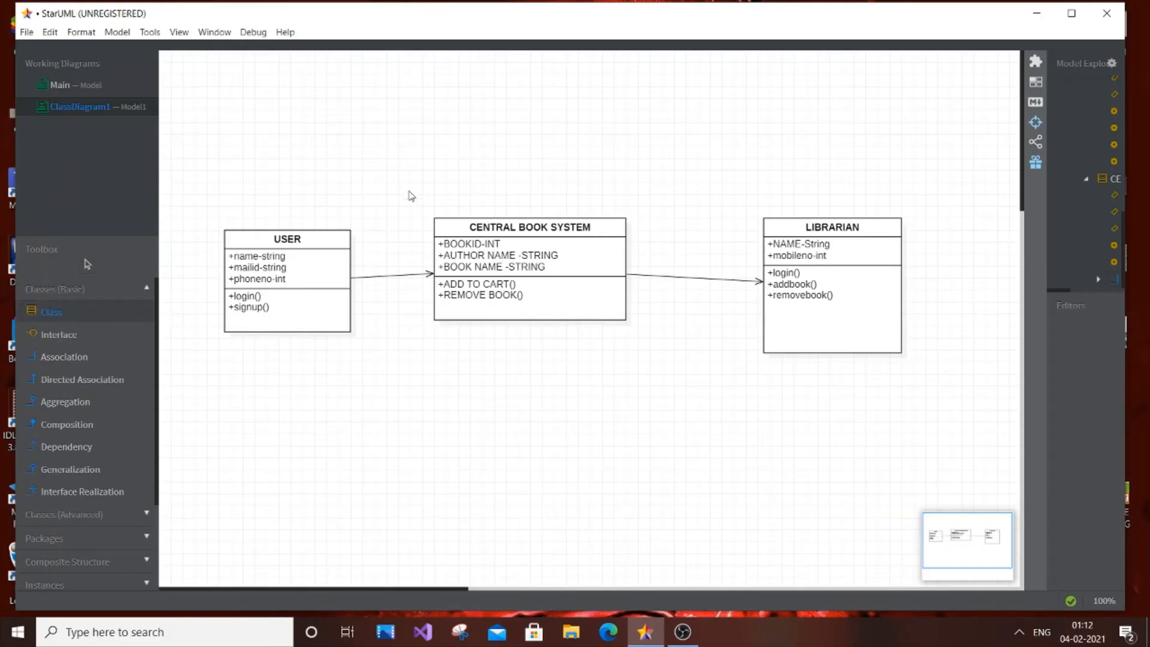
{"action": "left_click", "coordinate": [352, 134]}
{"action": "left_click_drag", "start_coordinate": [190, 78], "coordinate": [506, 115]}
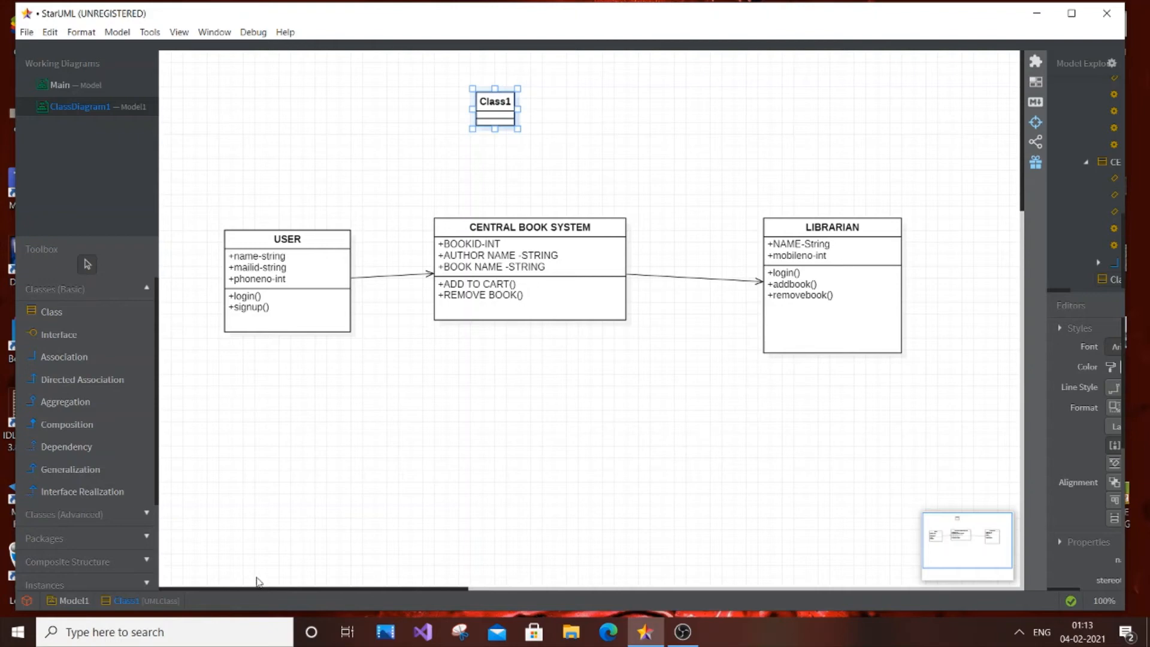
Step: Move the CENTRAL BOOK SYSTEM class further down to leave more room beneath the new class
{"action": "left_click", "coordinate": [519, 258]}
{"action": "double_click", "coordinate": [530, 287]}
{"action": "left_click_drag", "start_coordinate": [540, 227], "coordinate": [546, 328]}
{"action": "left_click", "coordinate": [605, 223]}
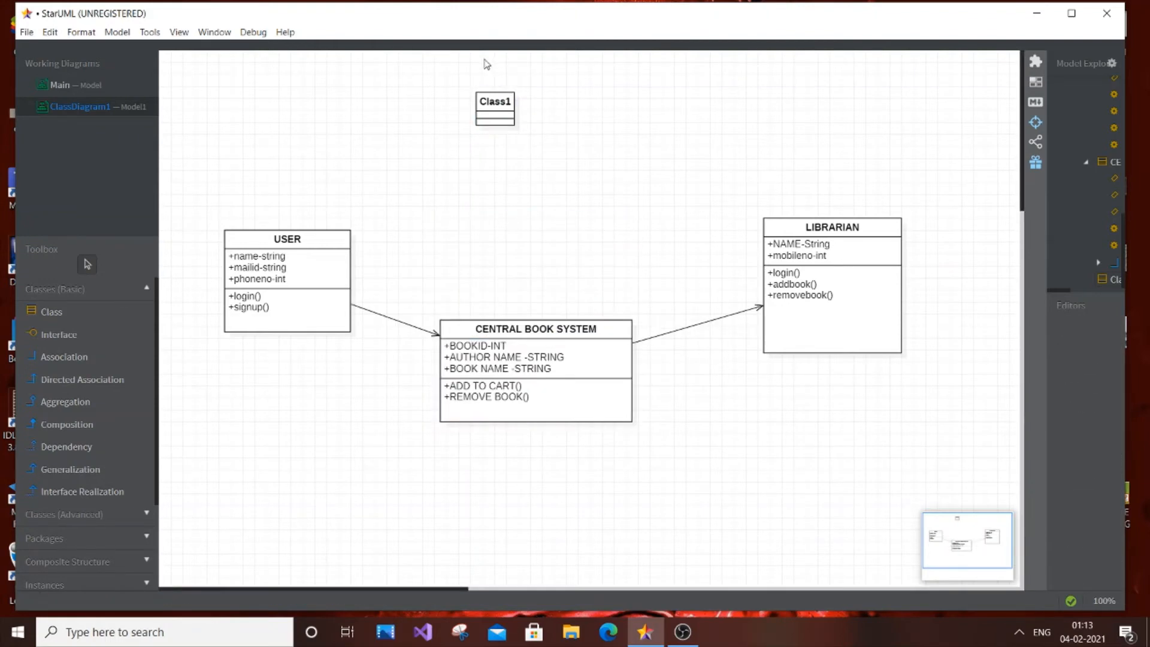
Step: Enlarge the new class above CENTRAL BOOK SYSTEM and rename it INVENTORY
{"action": "left_click", "coordinate": [492, 108]}
{"action": "left_click_drag", "start_coordinate": [518, 129], "coordinate": [635, 173]}
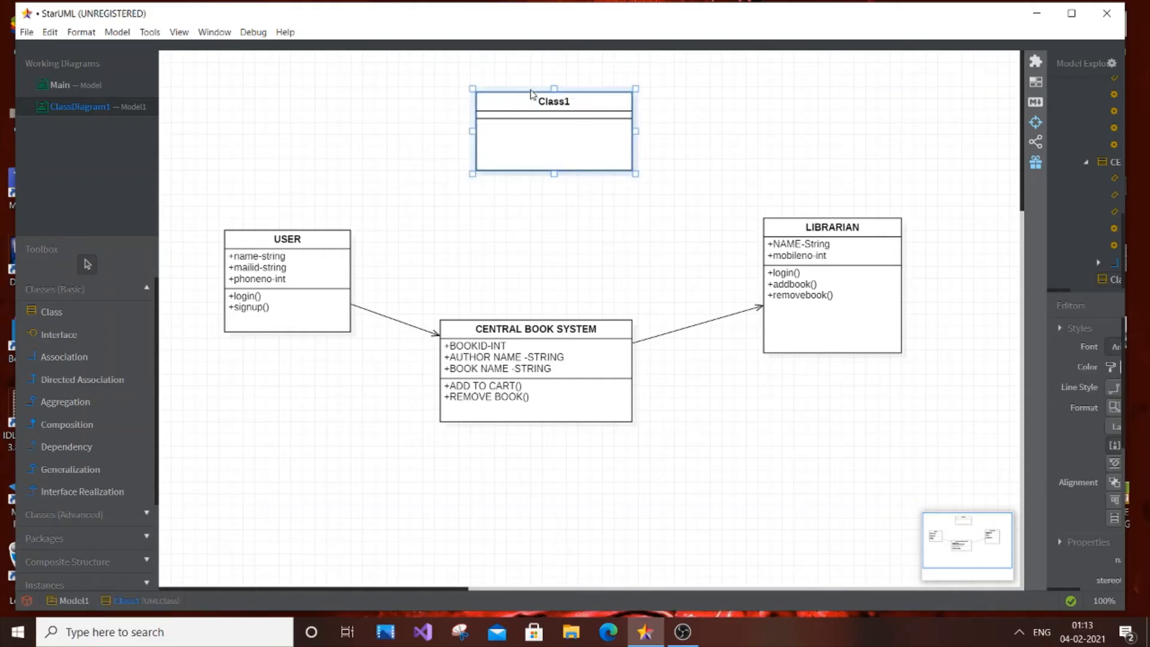
{"action": "double_click", "coordinate": [547, 100]}
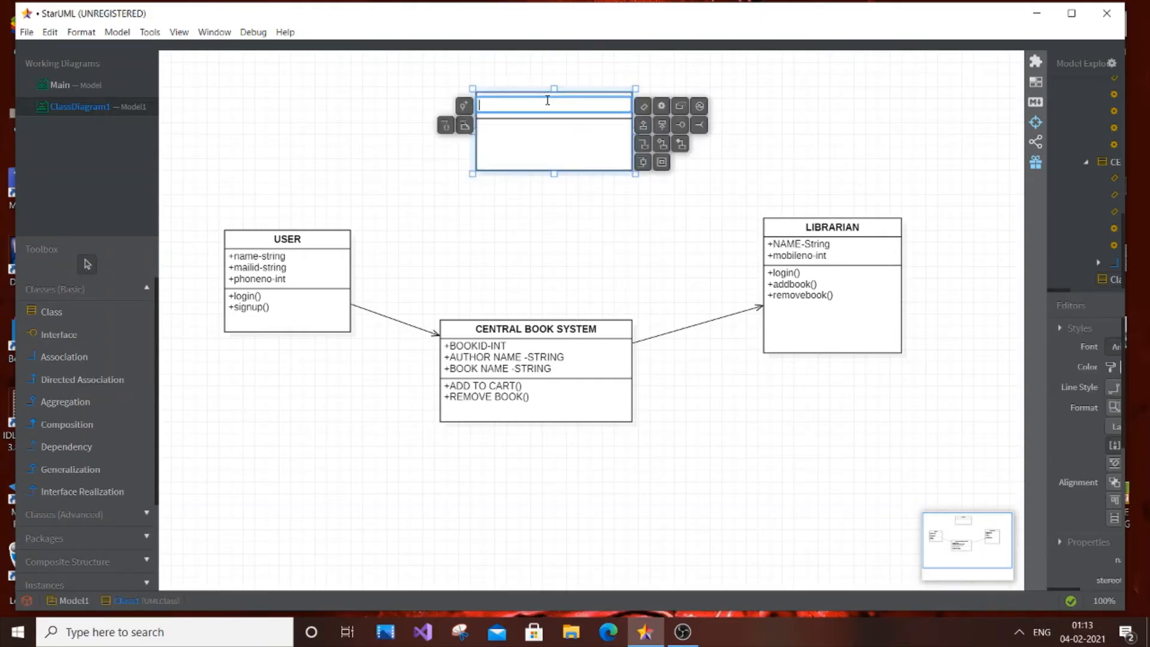
{"action": "type", "text": "INVENTORY"}
{"action": "left_click", "coordinate": [779, 100]}
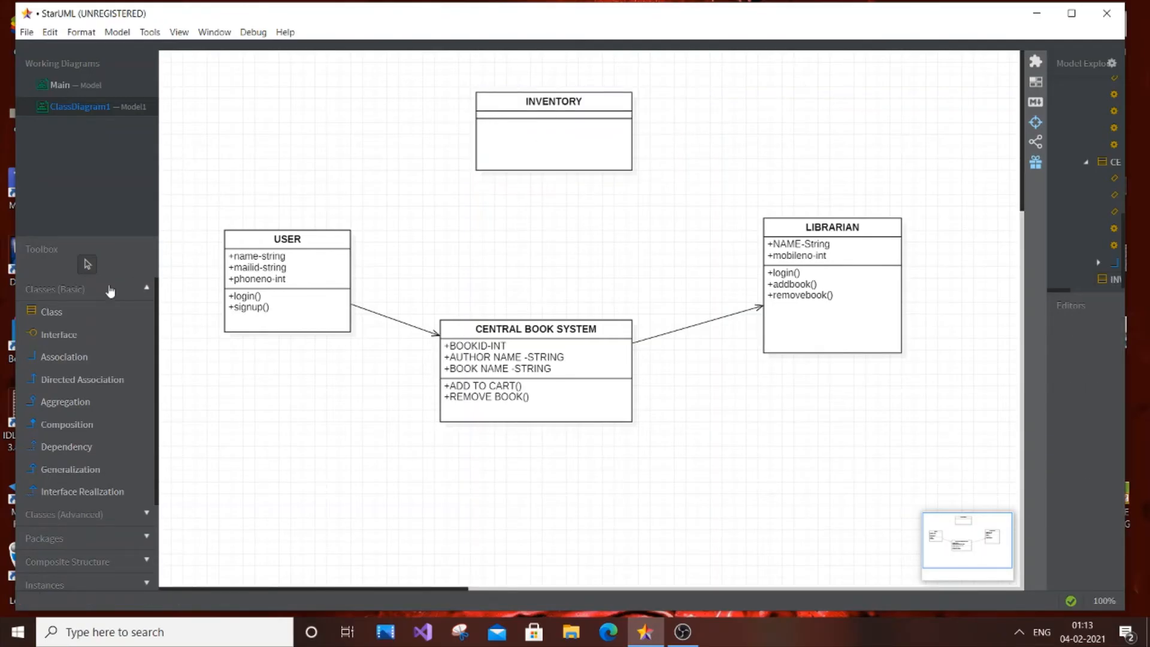
Step: Draw a directed association from the CENTRAL BOOK SYSTEM class up to the INVENTORY class
{"action": "left_click", "coordinate": [89, 379]}
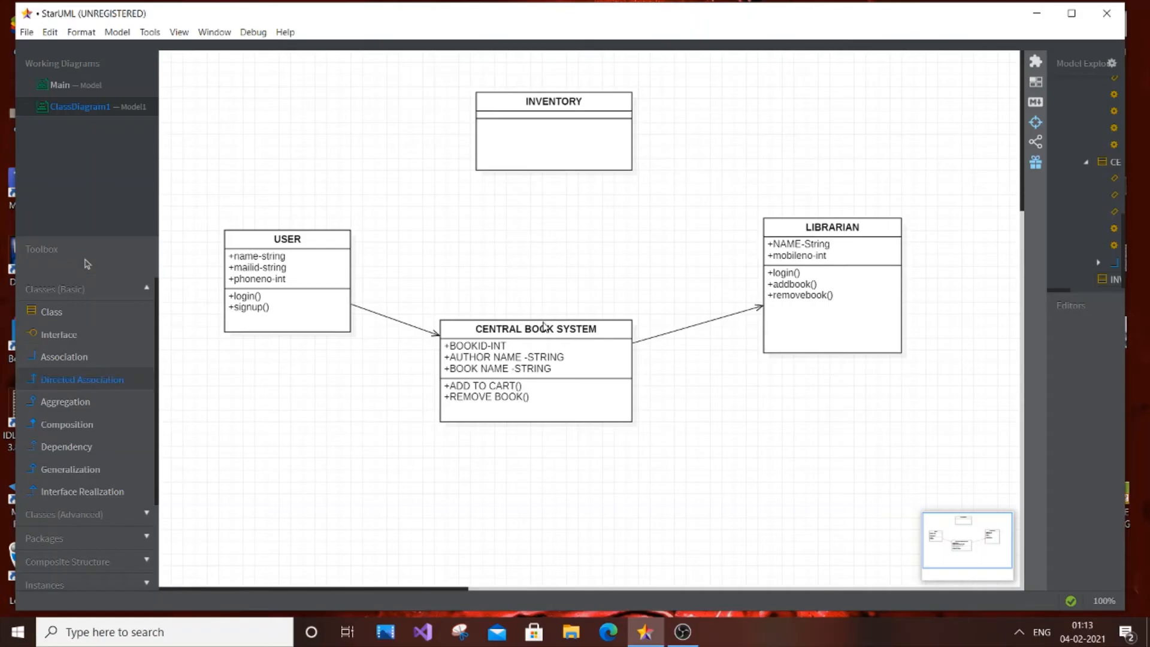
{"action": "left_click_drag", "start_coordinate": [542, 320], "coordinate": [548, 170]}
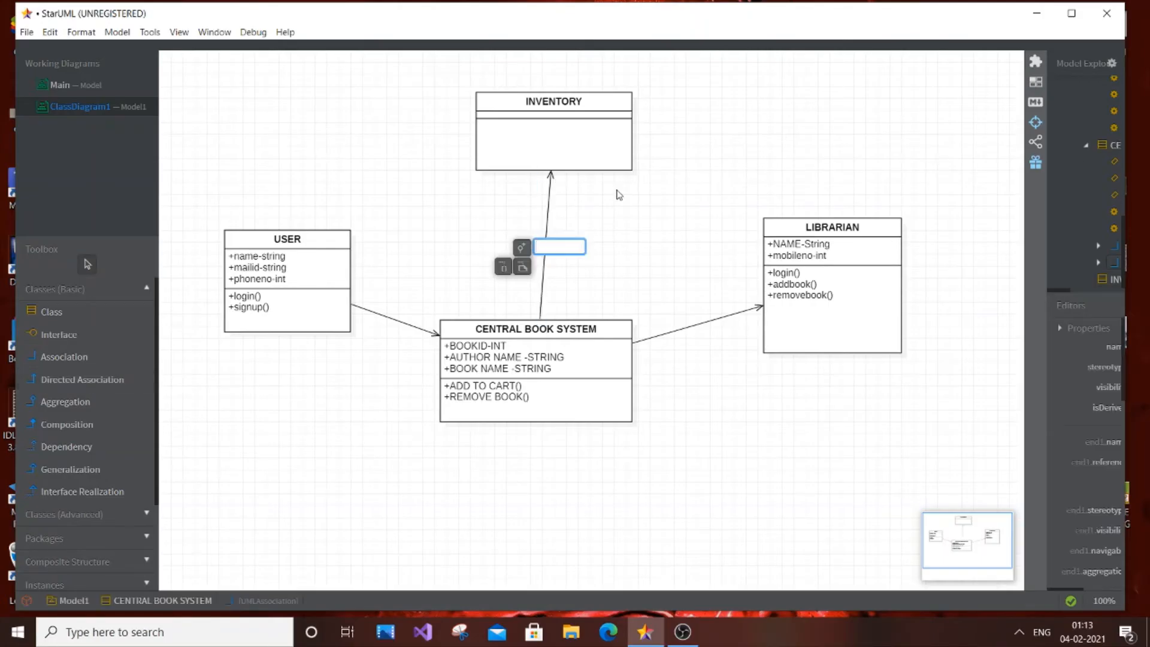
Step: Draw a directed association from the LIBRARIAN class to the INVENTORY class
{"action": "left_click", "coordinate": [407, 228]}
{"action": "left_click", "coordinate": [87, 380]}
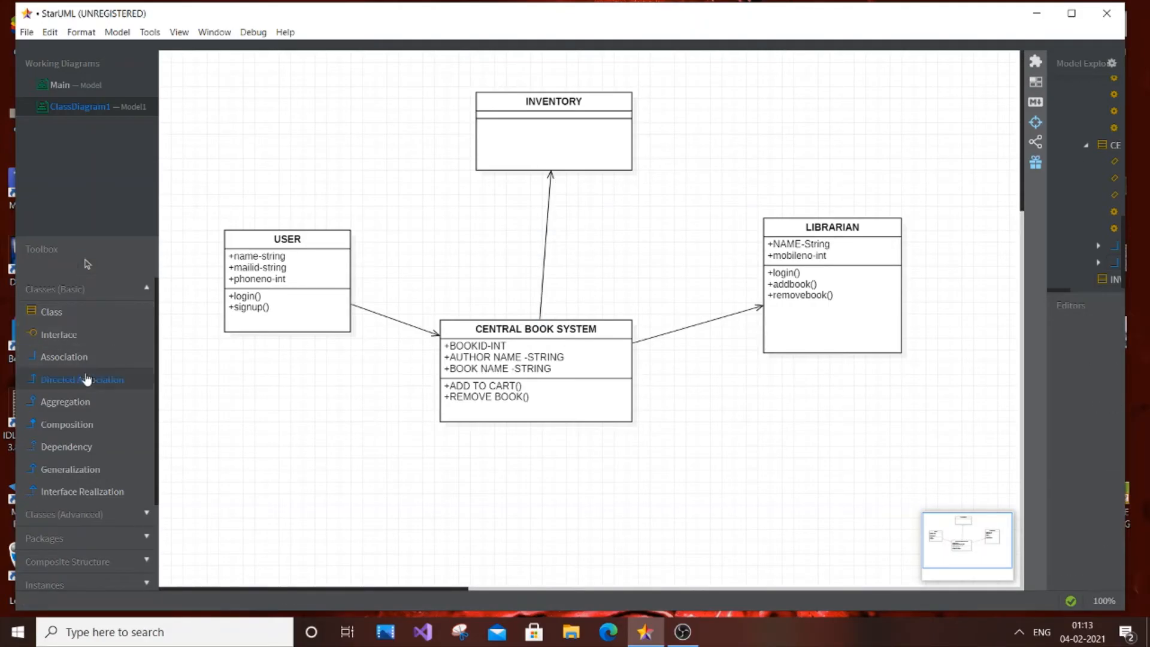
{"action": "left_click_drag", "start_coordinate": [770, 221], "coordinate": [634, 166]}
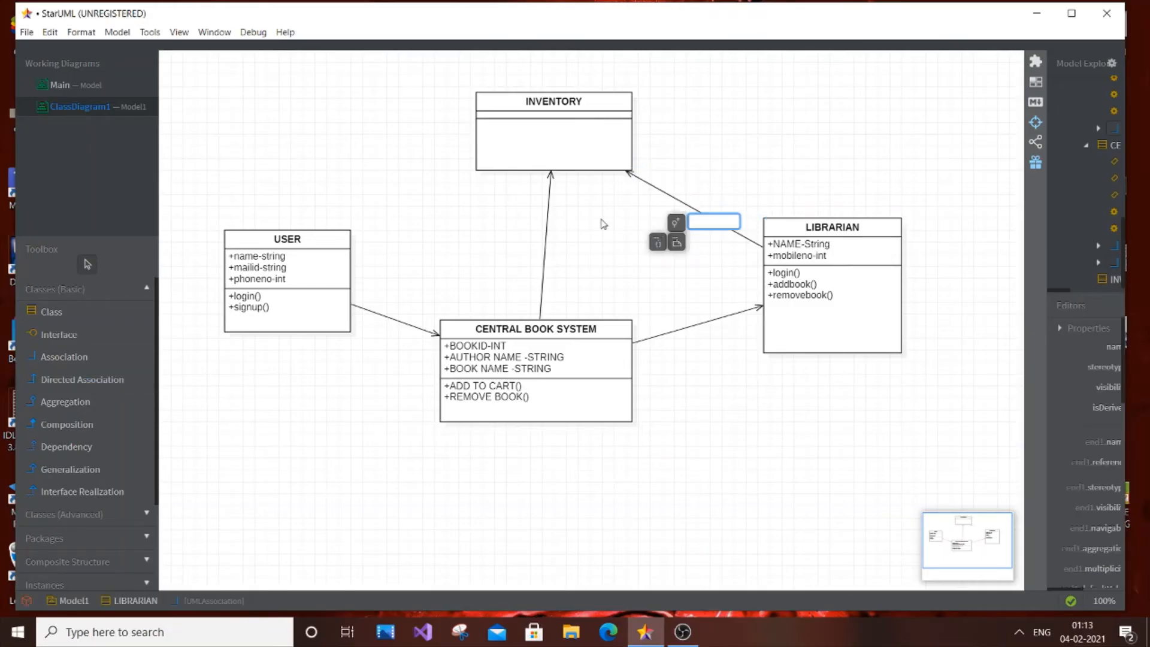
{"action": "left_click", "coordinate": [610, 269]}
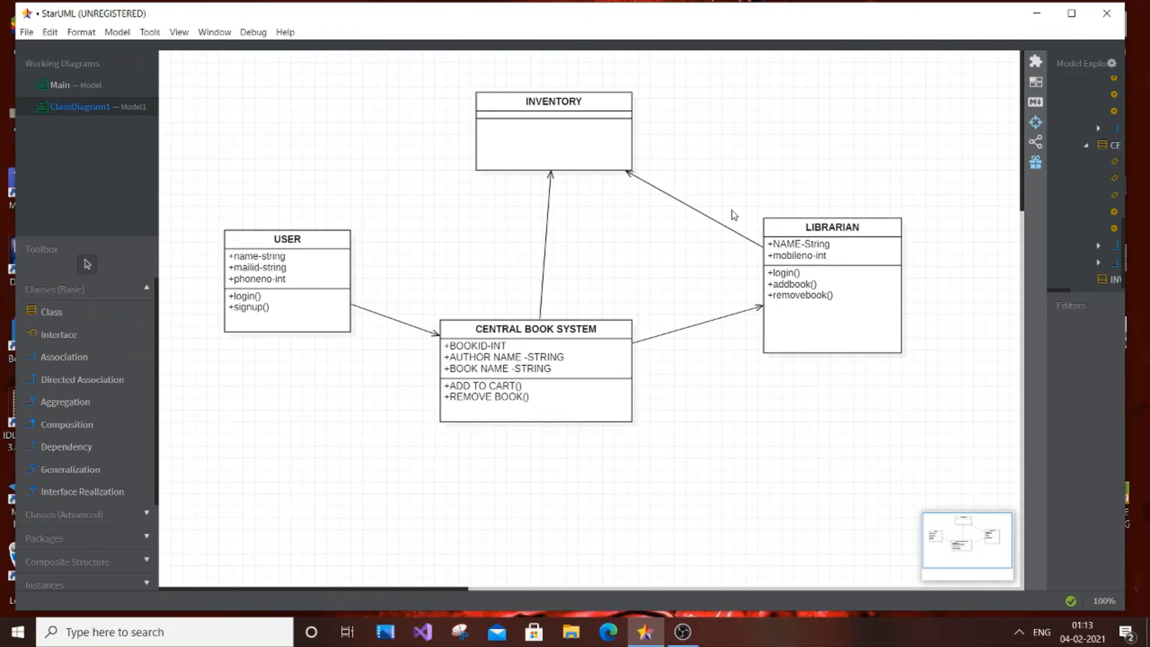
{"action": "double_click", "coordinate": [598, 148]}
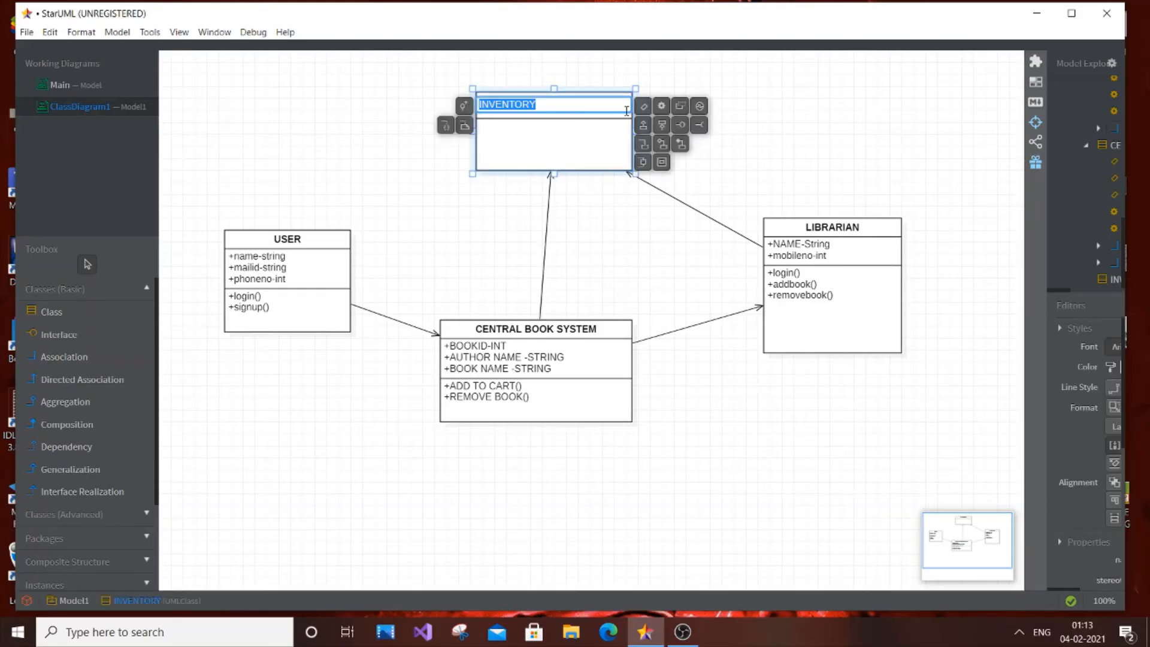
{"action": "left_click", "coordinate": [569, 125]}
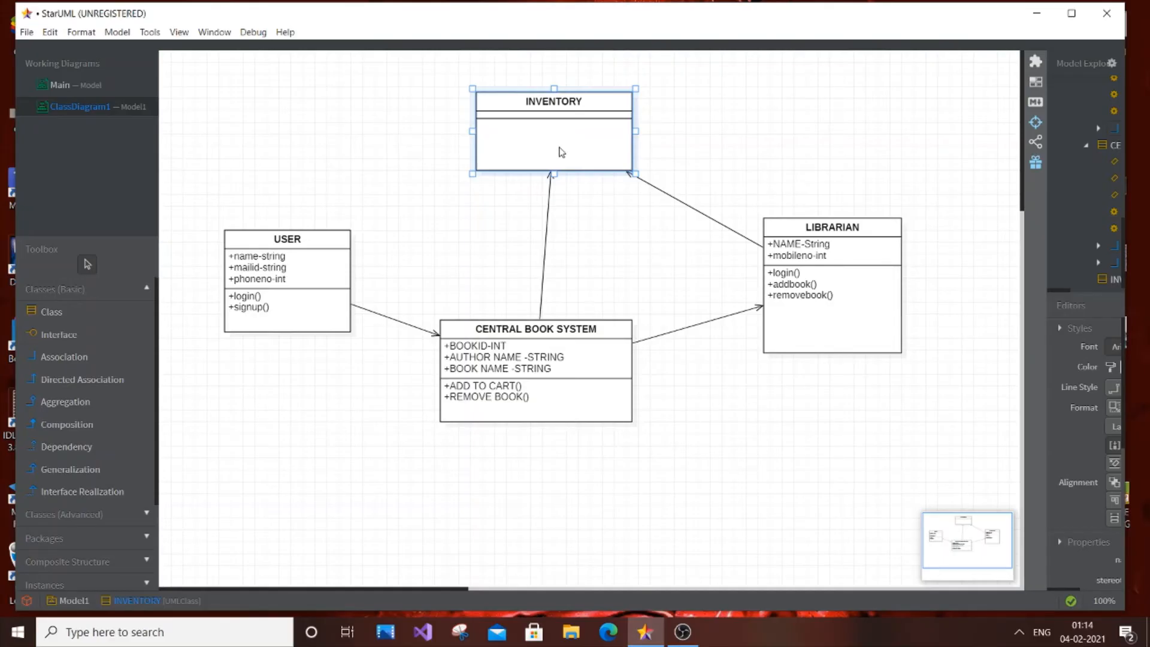
Step: Add a fifth class to the diagram and position it in the empty area below CENTRAL BOOK SYSTEM
{"action": "left_click", "coordinate": [71, 320]}
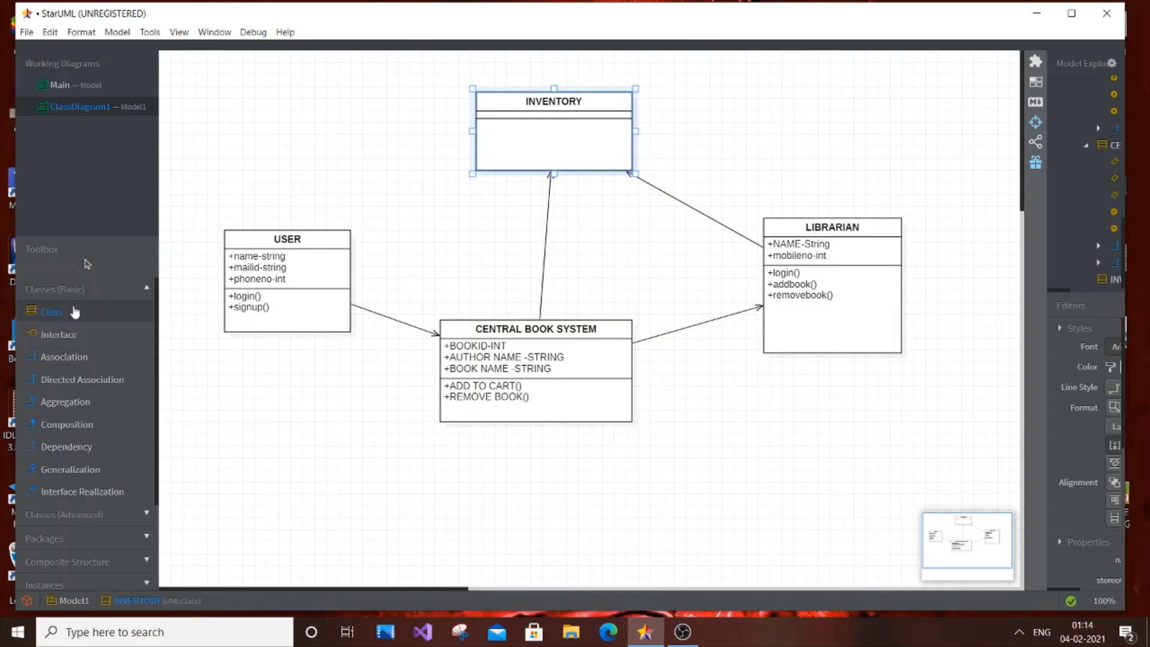
{"action": "left_click", "coordinate": [213, 137]}
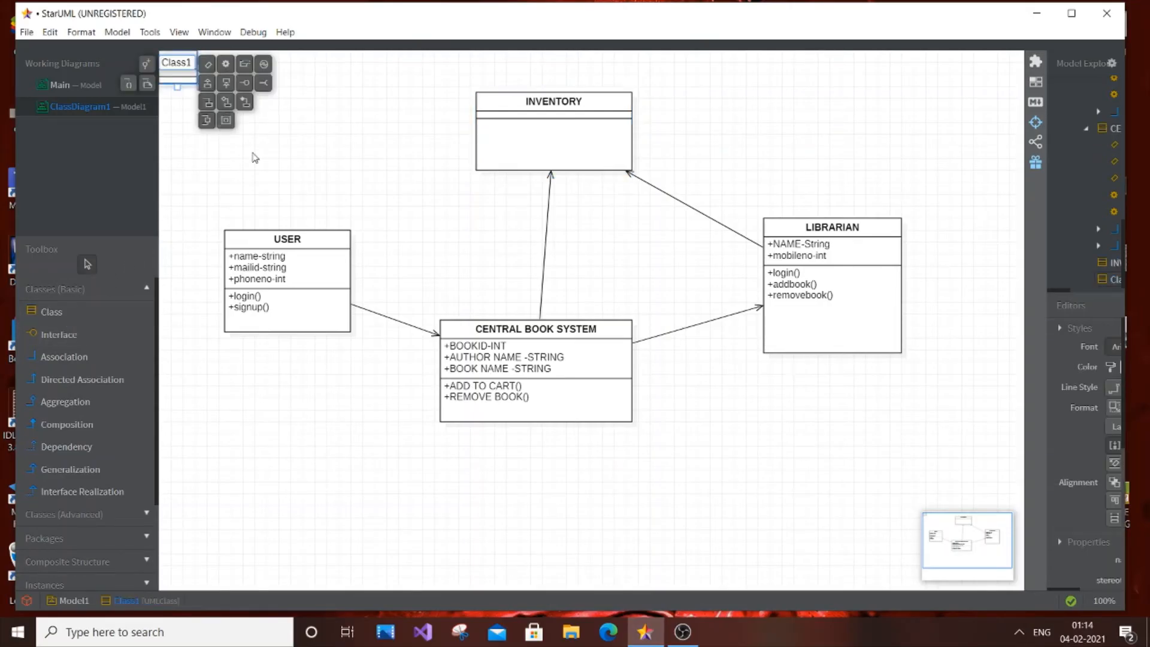
{"action": "left_click_drag", "start_coordinate": [183, 81], "coordinate": [483, 497]}
Step: Move the CENTRAL BOOK SYSTEM class up so it sits level between the USER and LIBRARIAN classes
{"action": "left_click", "coordinate": [534, 357]}
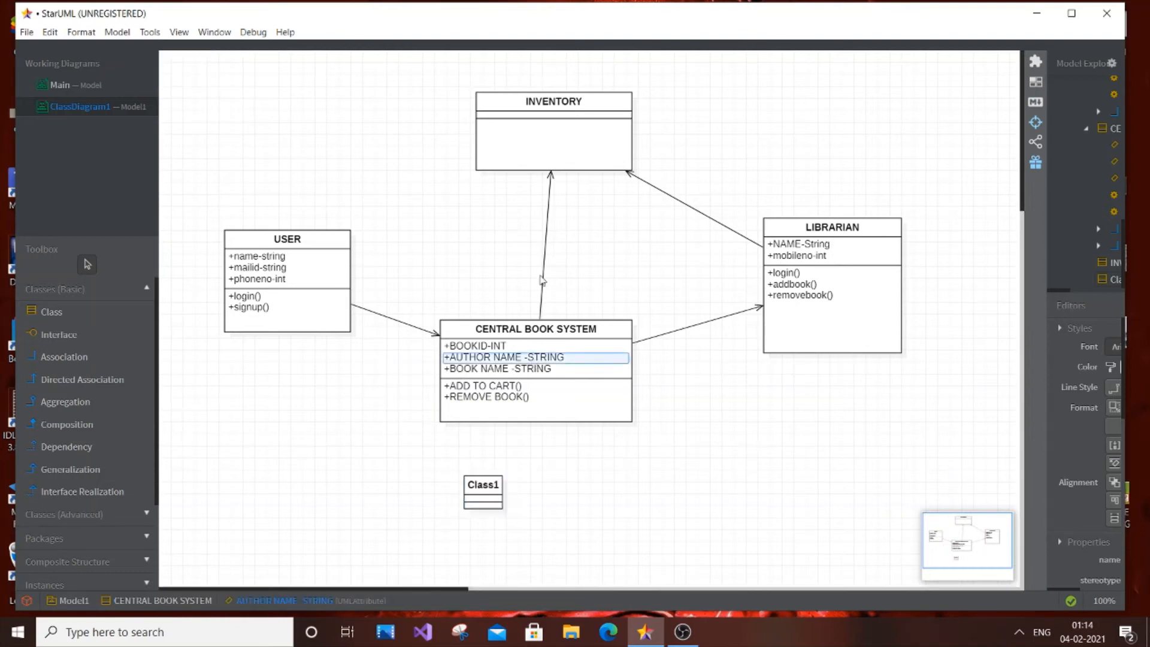
{"action": "left_click_drag", "start_coordinate": [552, 328], "coordinate": [558, 244]}
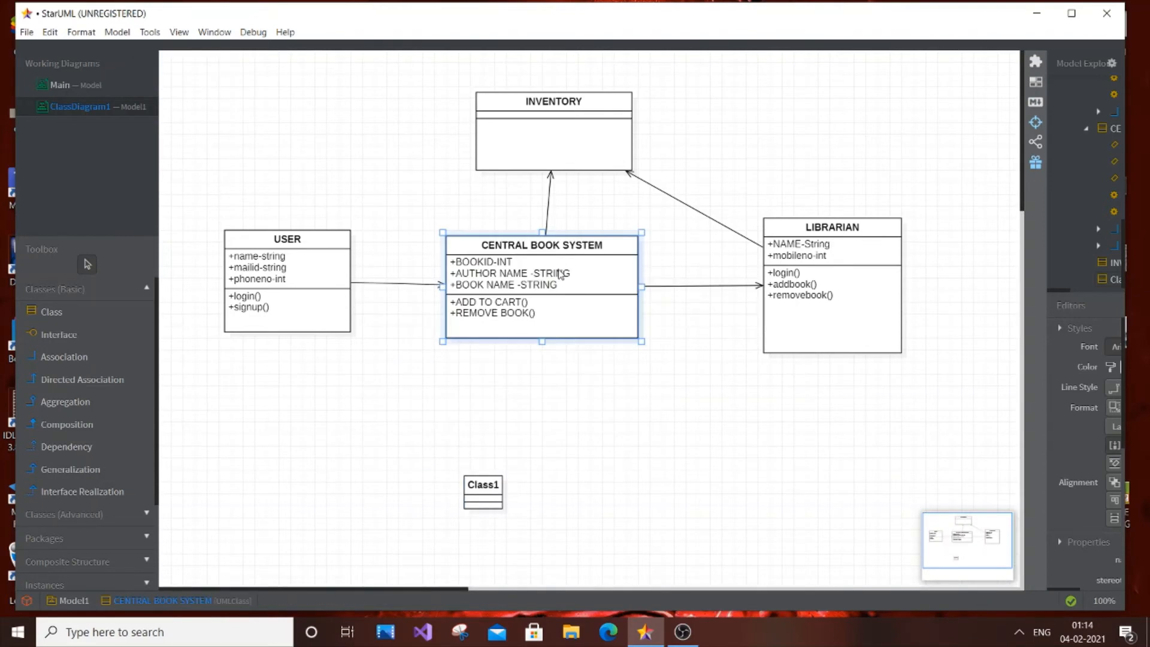
{"action": "left_click", "coordinate": [571, 435]}
Step: Enlarge the new class below CENTRAL BOOK SYSTEM to about the same width and rename it NOTIFICATIONS
{"action": "left_click", "coordinate": [490, 498]}
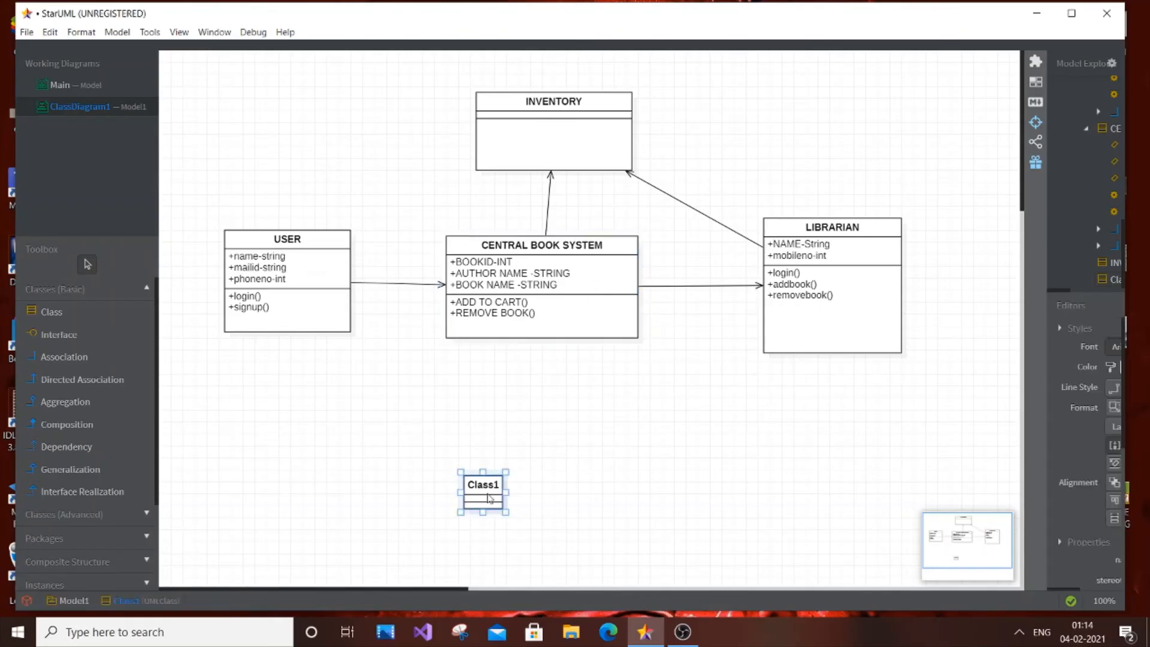
{"action": "left_click_drag", "start_coordinate": [506, 472], "coordinate": [720, 394]}
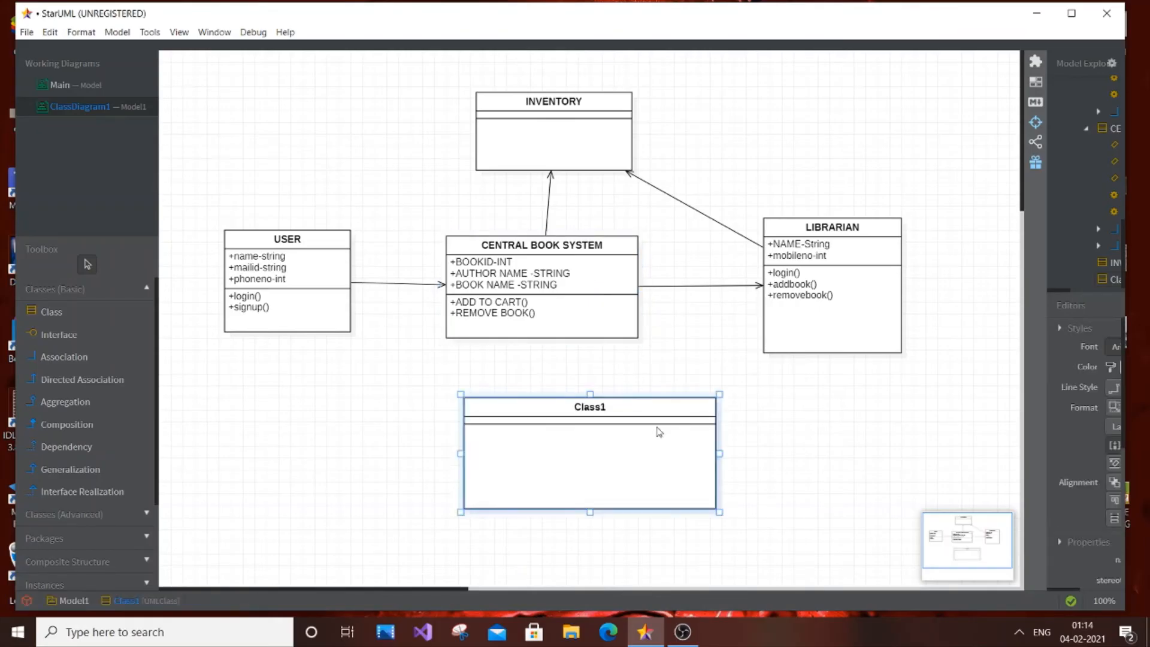
{"action": "left_click_drag", "start_coordinate": [719, 512], "coordinate": [641, 503]}
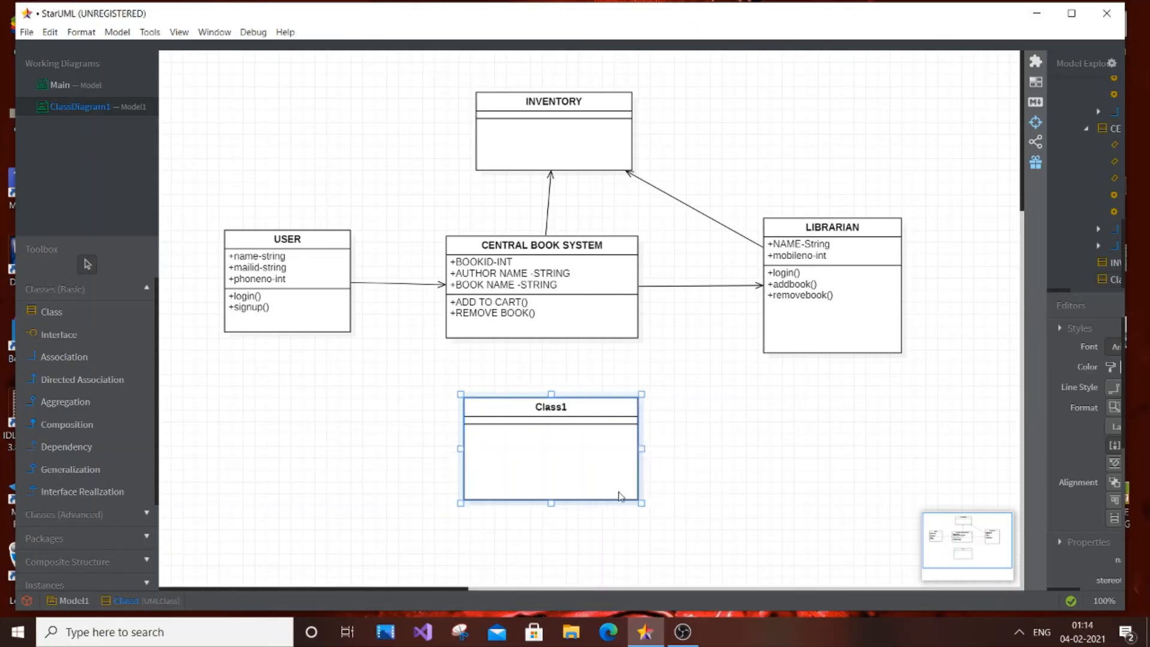
{"action": "double_click", "coordinate": [547, 405]}
{"action": "key", "text": "BackSpace"}
{"action": "type", "text": "NO"}
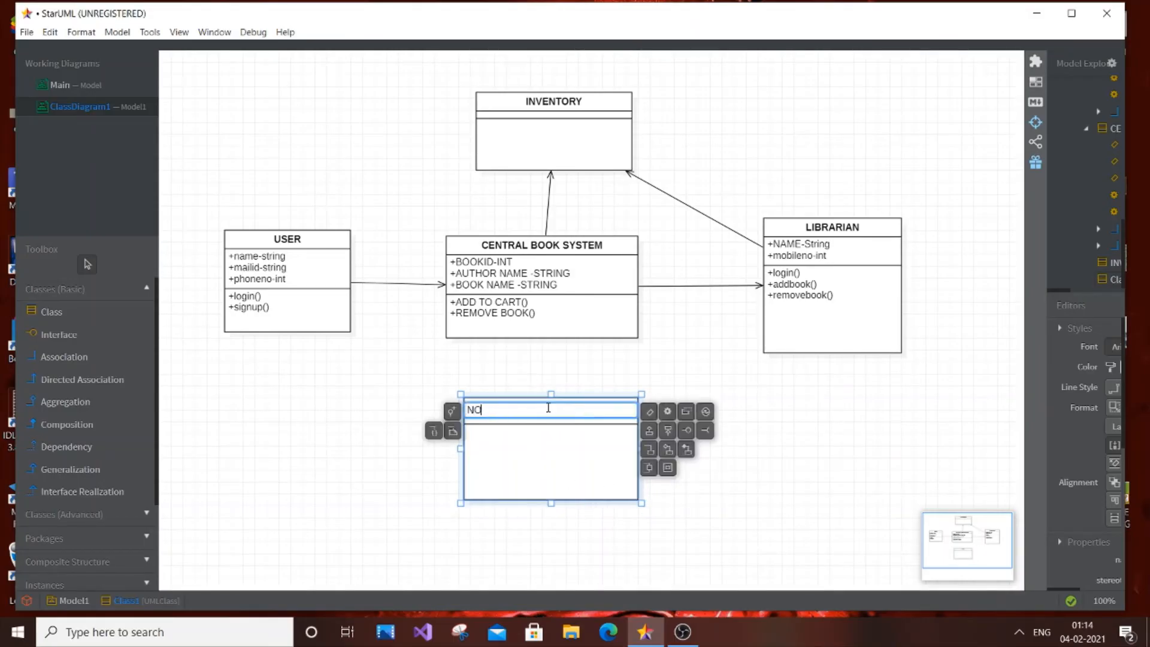
{"action": "type", "text": "TIFICATIONS"}
{"action": "left_click", "coordinate": [645, 470]}
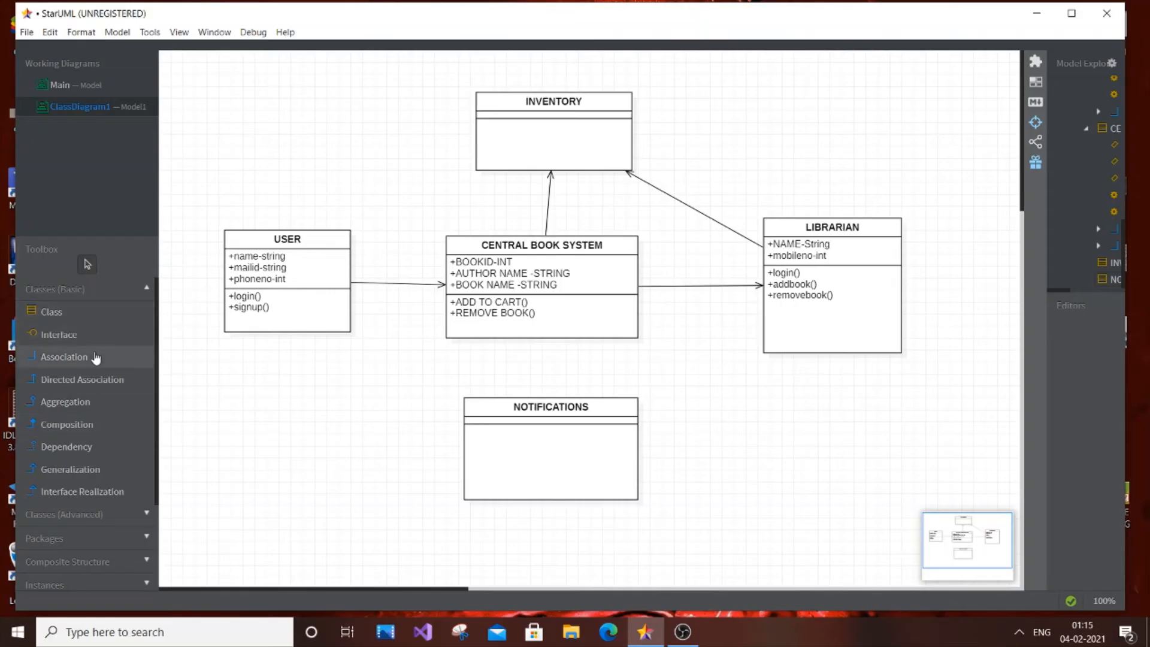
Step: Draw a directed association from the NOTIFICATIONS class to the USER class
{"action": "left_click", "coordinate": [99, 379]}
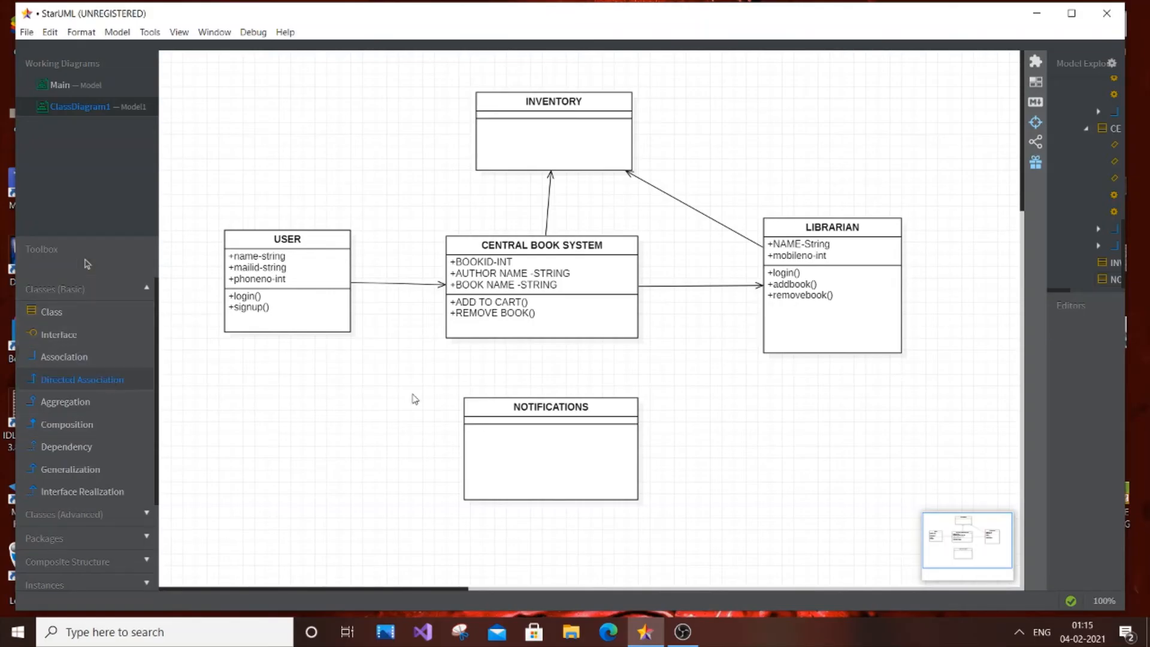
{"action": "left_click_drag", "start_coordinate": [466, 413], "coordinate": [331, 327]}
{"action": "left_click", "coordinate": [720, 417]}
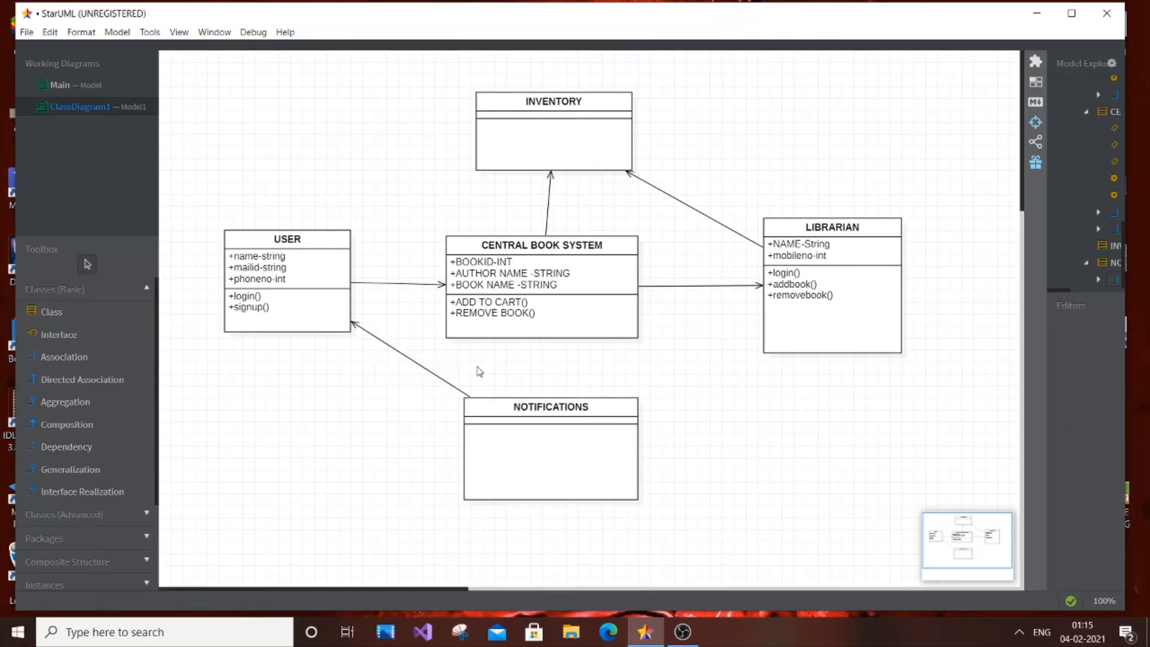
Step: Draw a directed association from the LIBRARIAN class to the NOTIFICATIONS class
{"action": "left_click", "coordinate": [90, 379]}
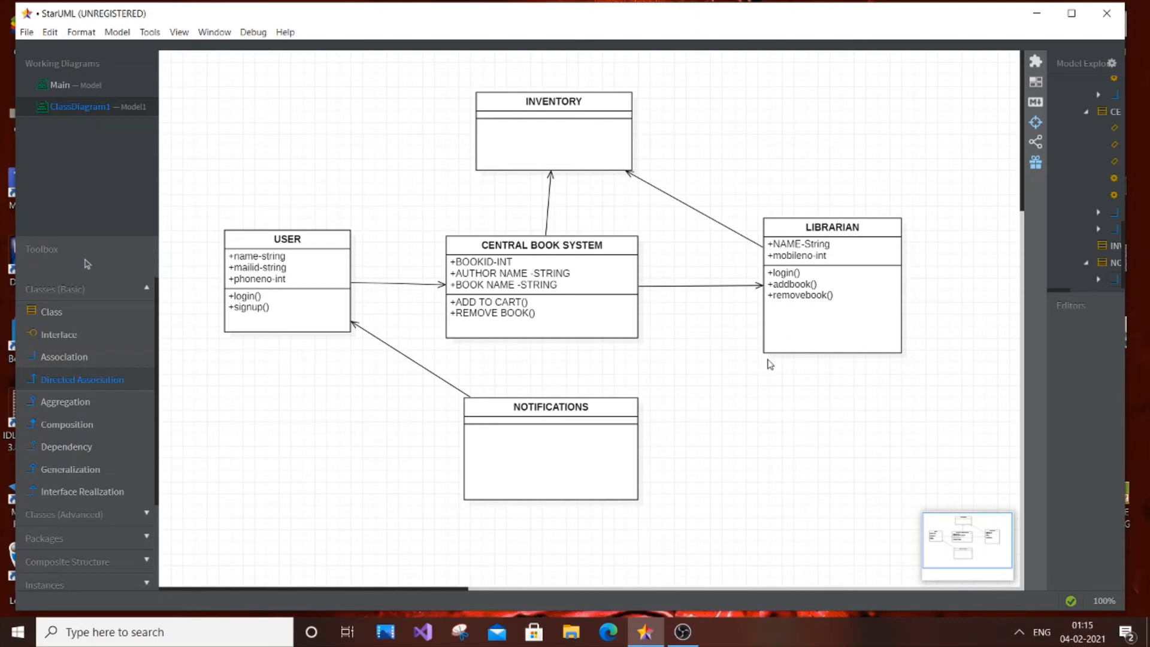
{"action": "left_click_drag", "start_coordinate": [772, 353], "coordinate": [633, 426]}
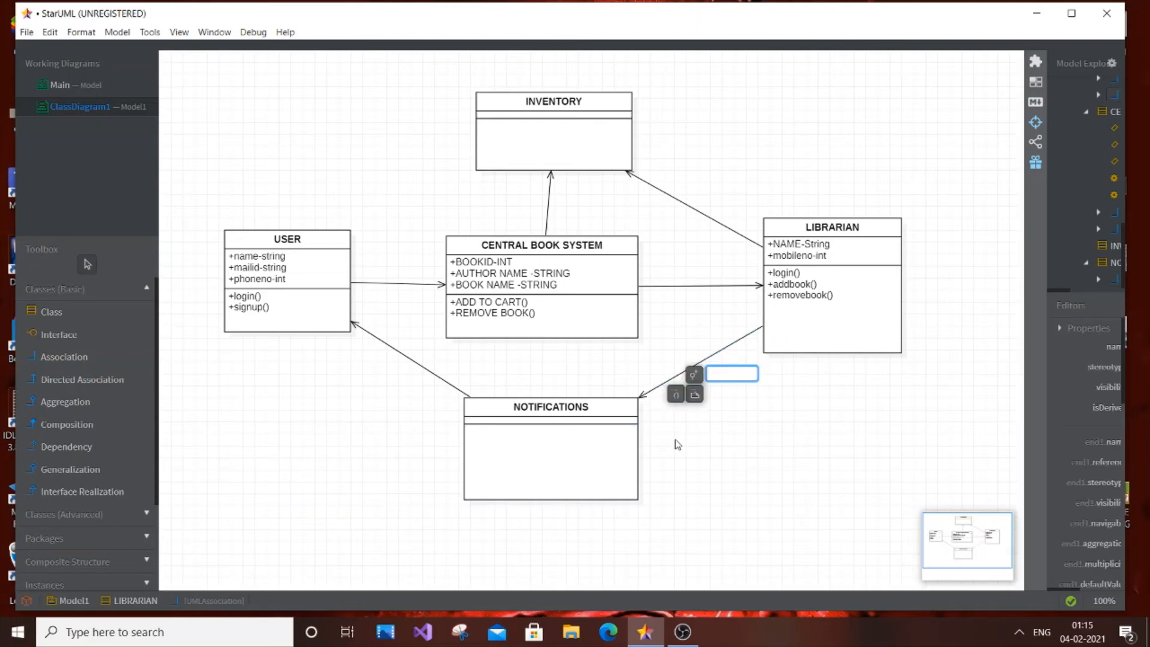
{"action": "left_click", "coordinate": [675, 442]}
Step: Draw a directed association from the CENTRAL BOOK SYSTEM class down to the NOTIFICATIONS class
{"action": "left_click", "coordinate": [90, 379]}
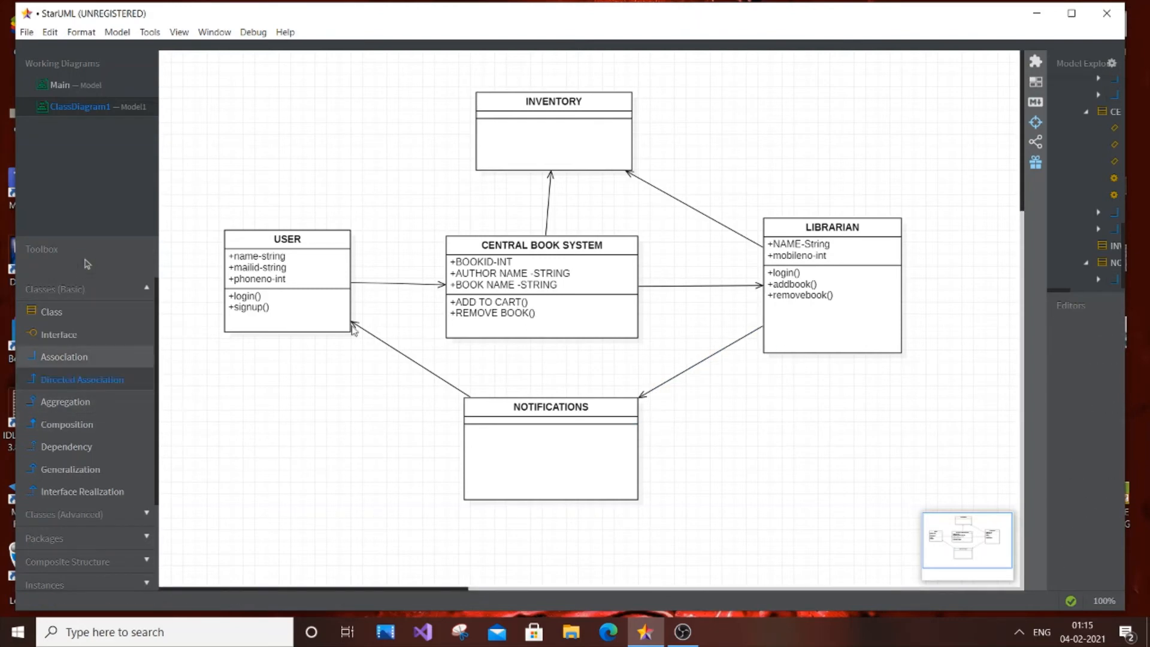
{"action": "left_click_drag", "start_coordinate": [562, 332], "coordinate": [536, 402]}
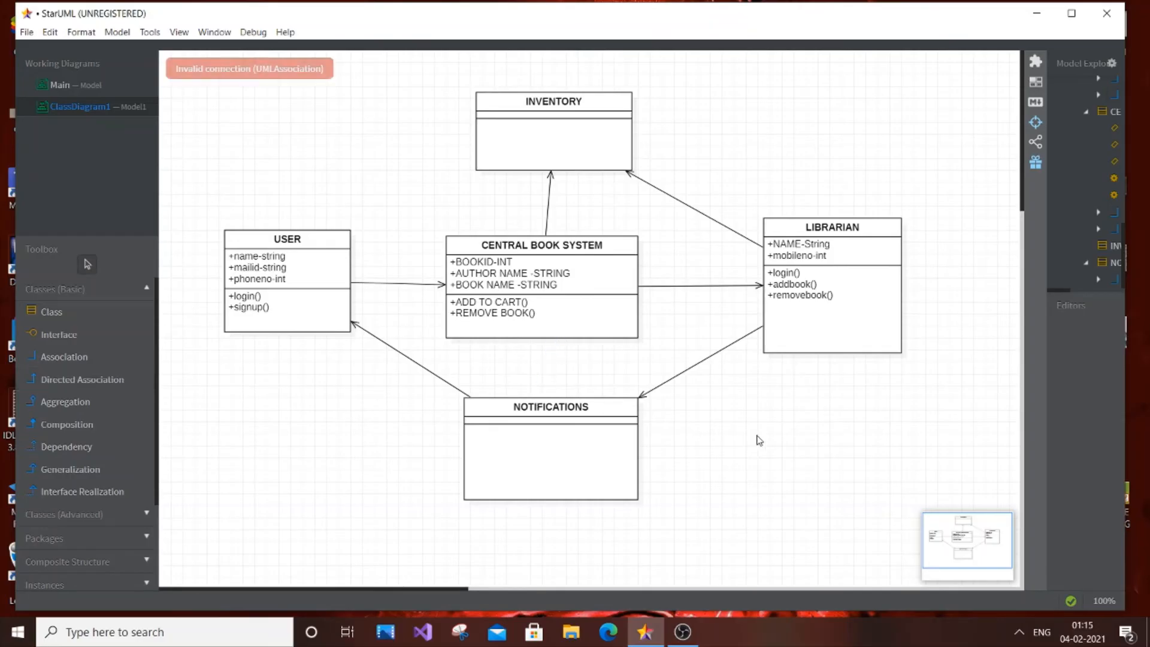
{"action": "left_click", "coordinate": [78, 380]}
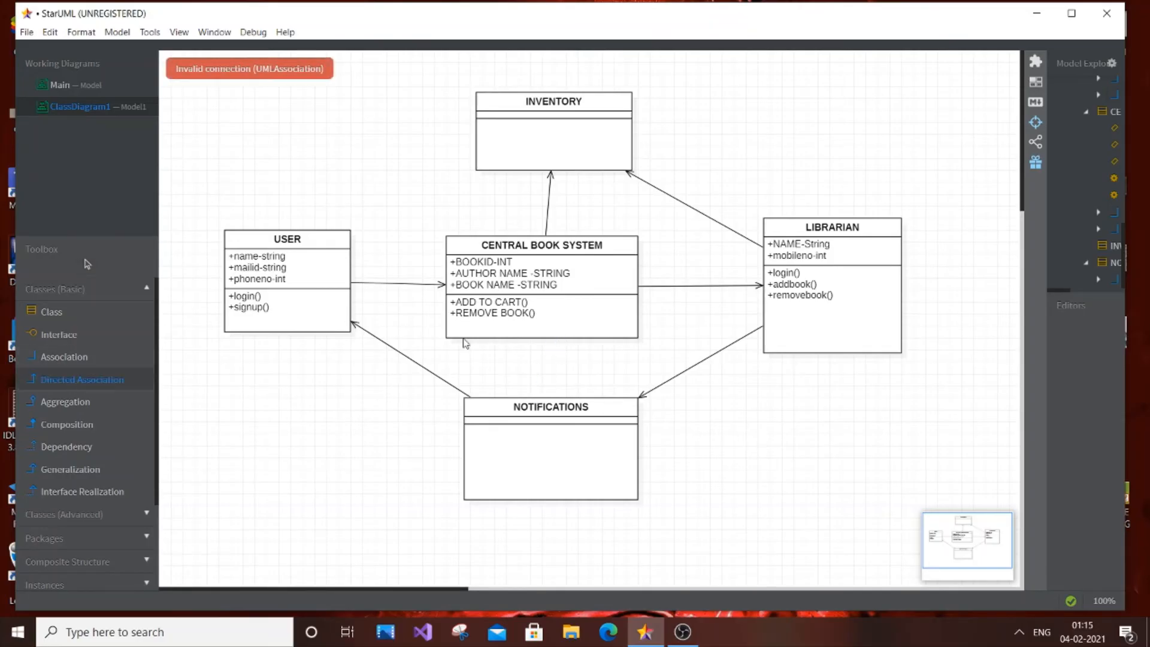
{"action": "left_click_drag", "start_coordinate": [518, 333], "coordinate": [502, 408]}
{"action": "left_click", "coordinate": [726, 419]}
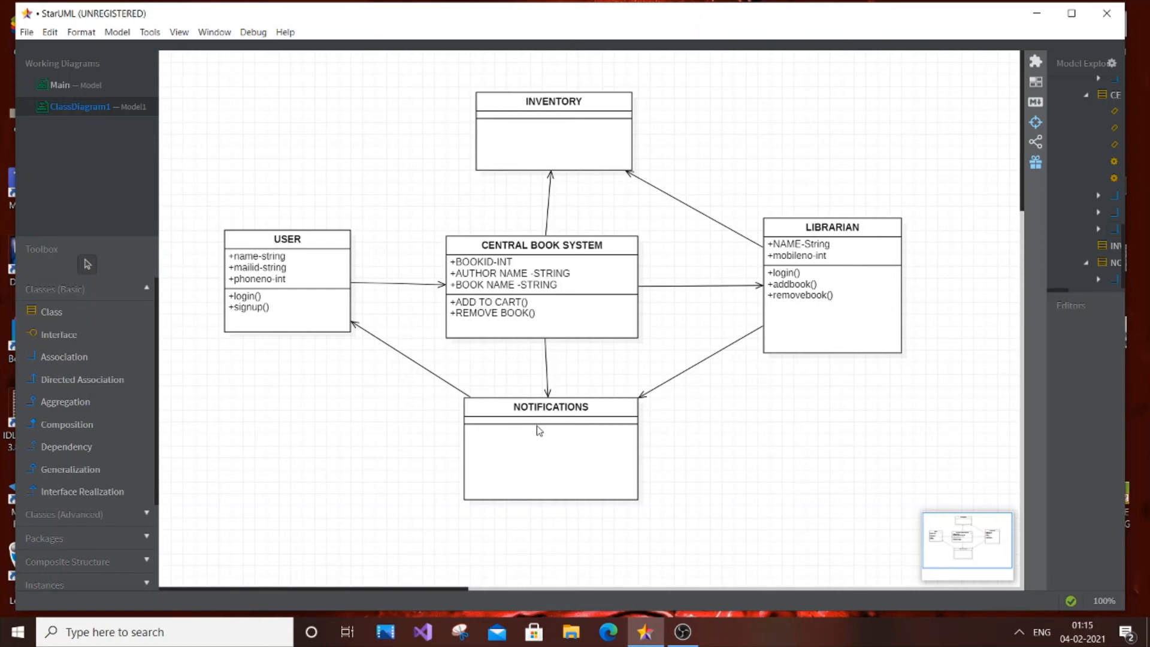
{"action": "left_click", "coordinate": [537, 288]}
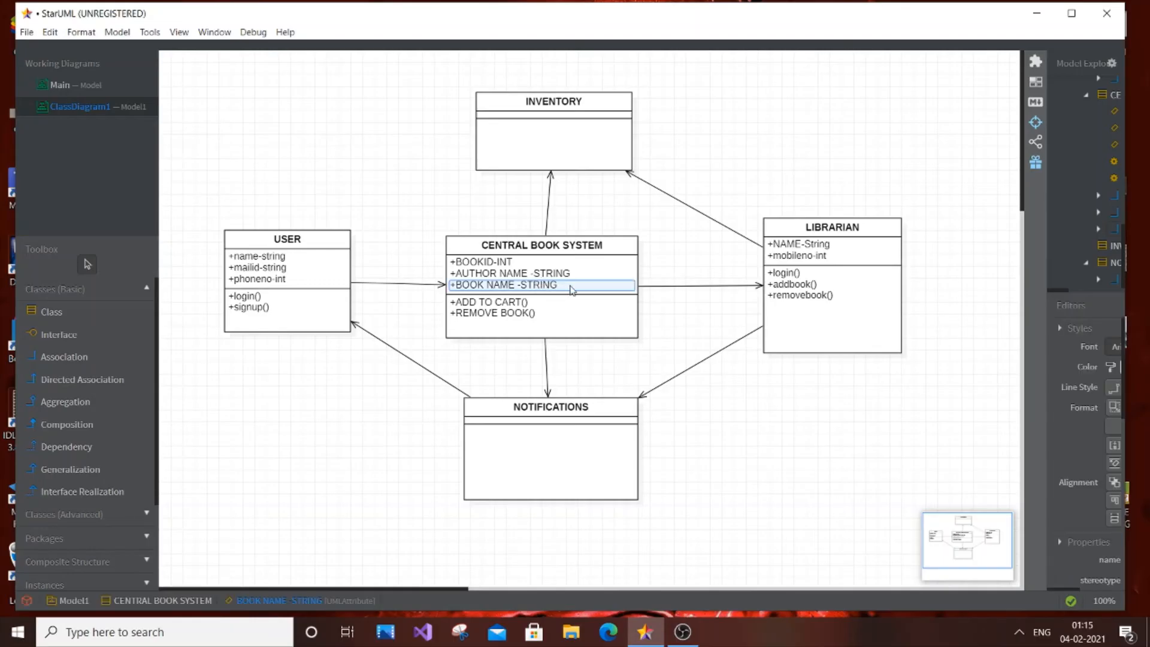
{"action": "left_click", "coordinate": [612, 249]}
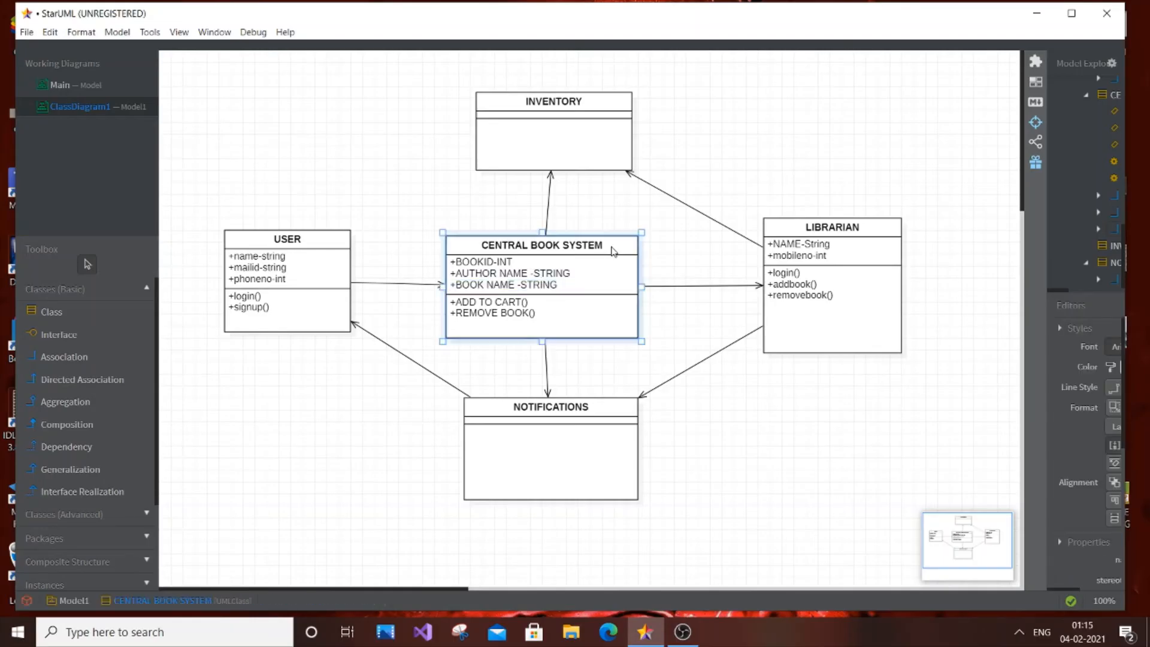
{"action": "right_click", "coordinate": [621, 263]}
{"action": "mouse_move", "coordinate": [656, 270]}
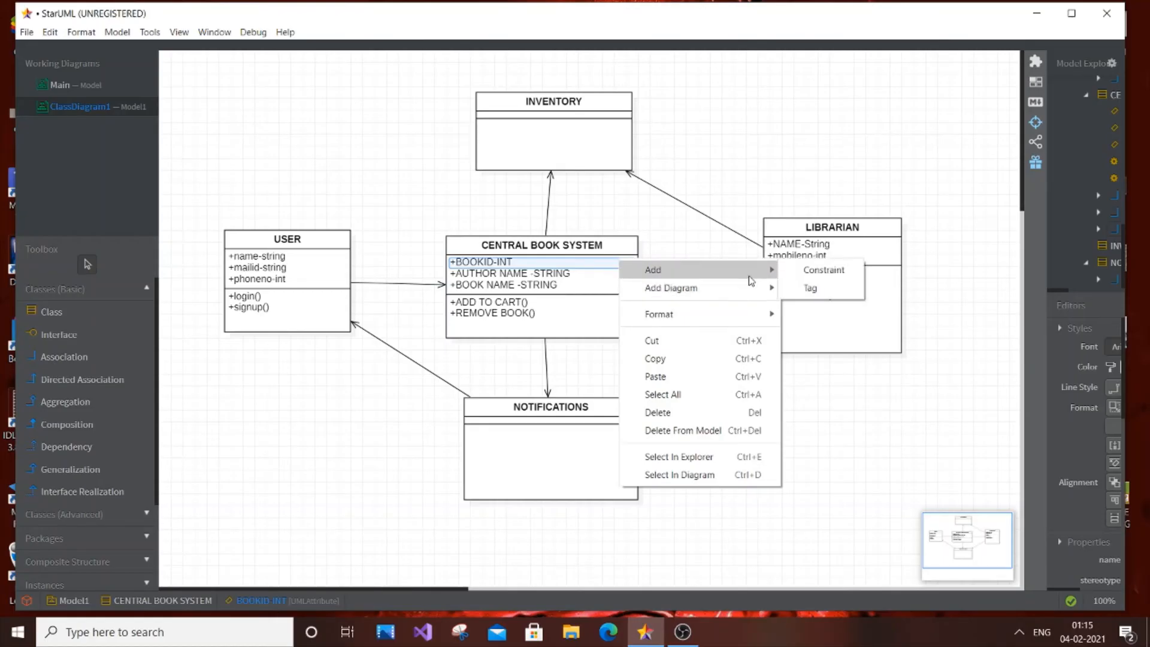
{"action": "left_click", "coordinate": [562, 327]}
{"action": "right_click", "coordinate": [583, 314]}
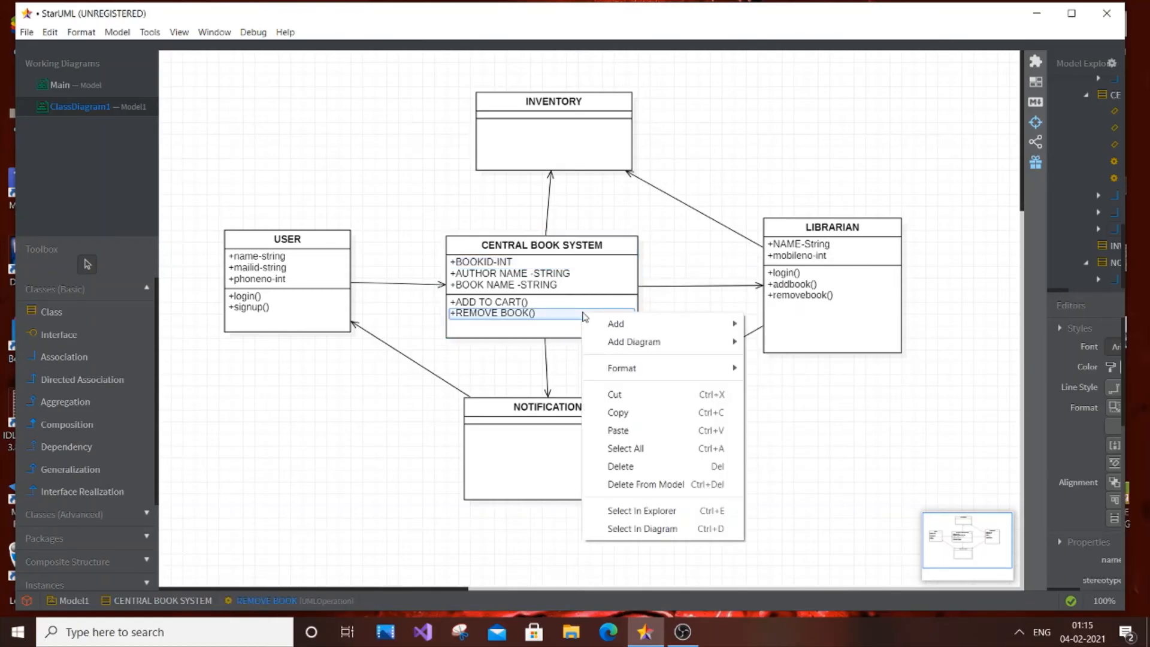
{"action": "mouse_move", "coordinate": [701, 324]}
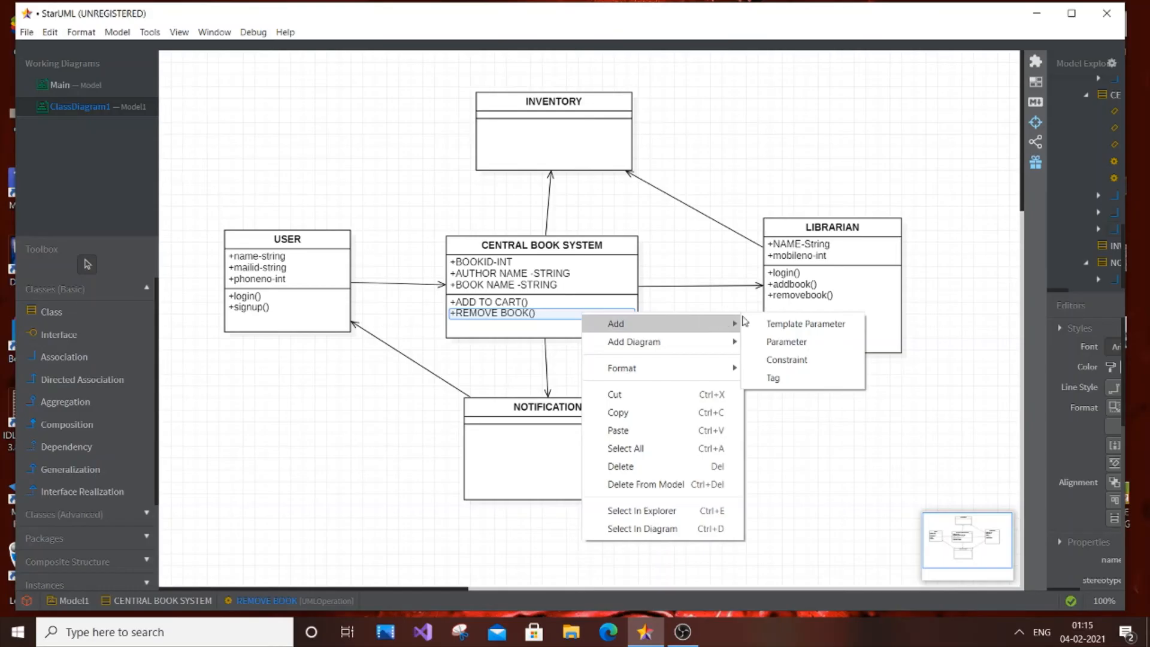
{"action": "left_click", "coordinate": [678, 262]}
Step: Add a fourth attribute, "BOOK PRICE -INT", to the CENTRAL BOOK SYSTEM class
{"action": "left_click", "coordinate": [632, 251]}
{"action": "right_click", "coordinate": [632, 250]}
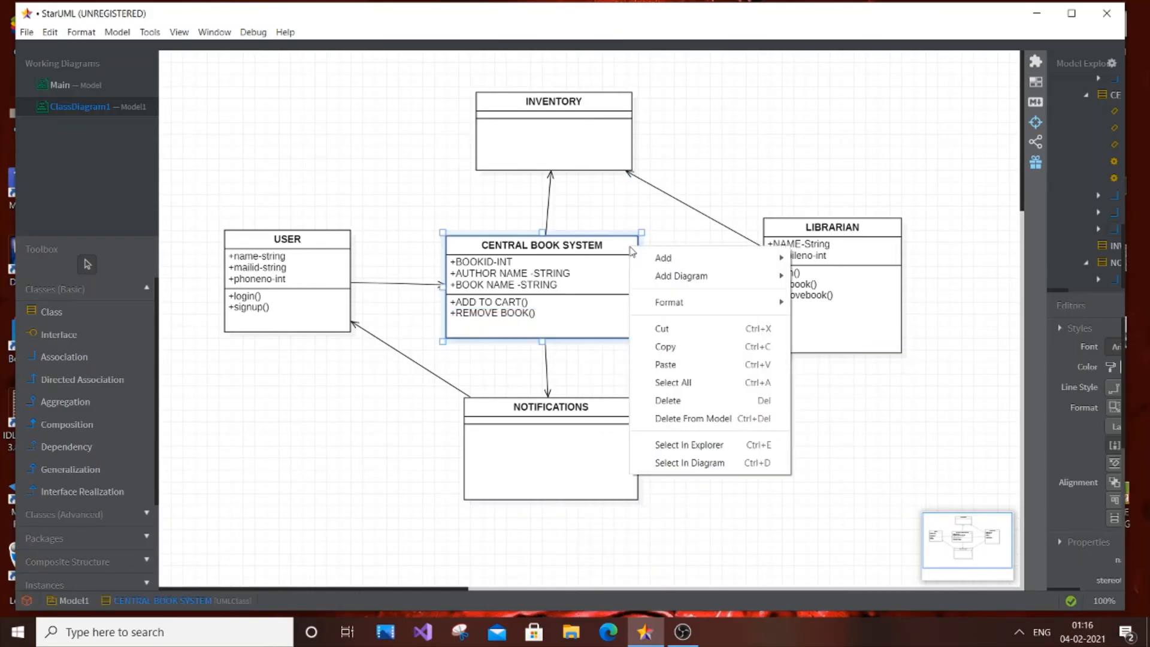
{"action": "mouse_move", "coordinate": [654, 259]}
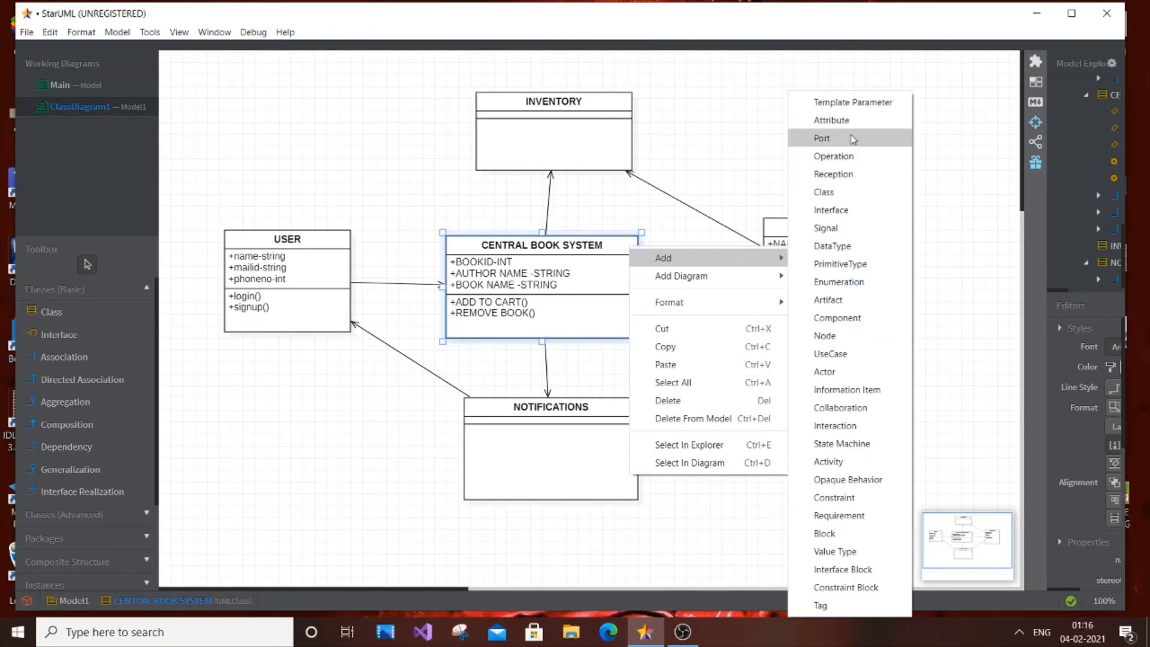
{"action": "left_click", "coordinate": [831, 120]}
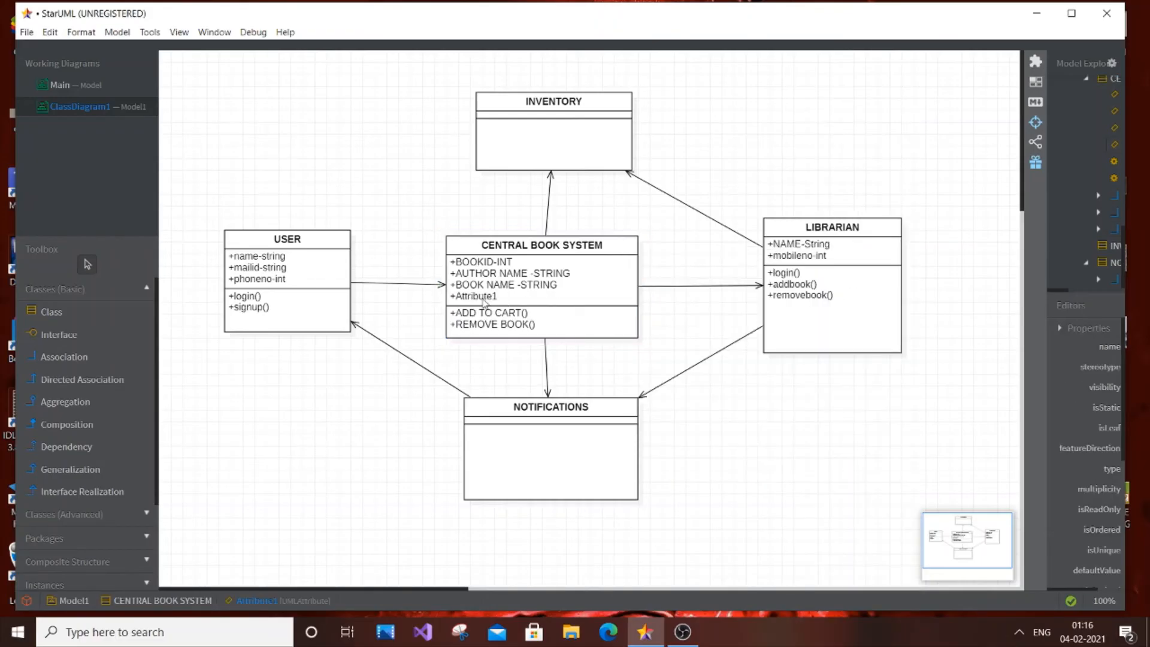
{"action": "key", "text": "BackSpace"}
{"action": "type", "text": "BOOK"}
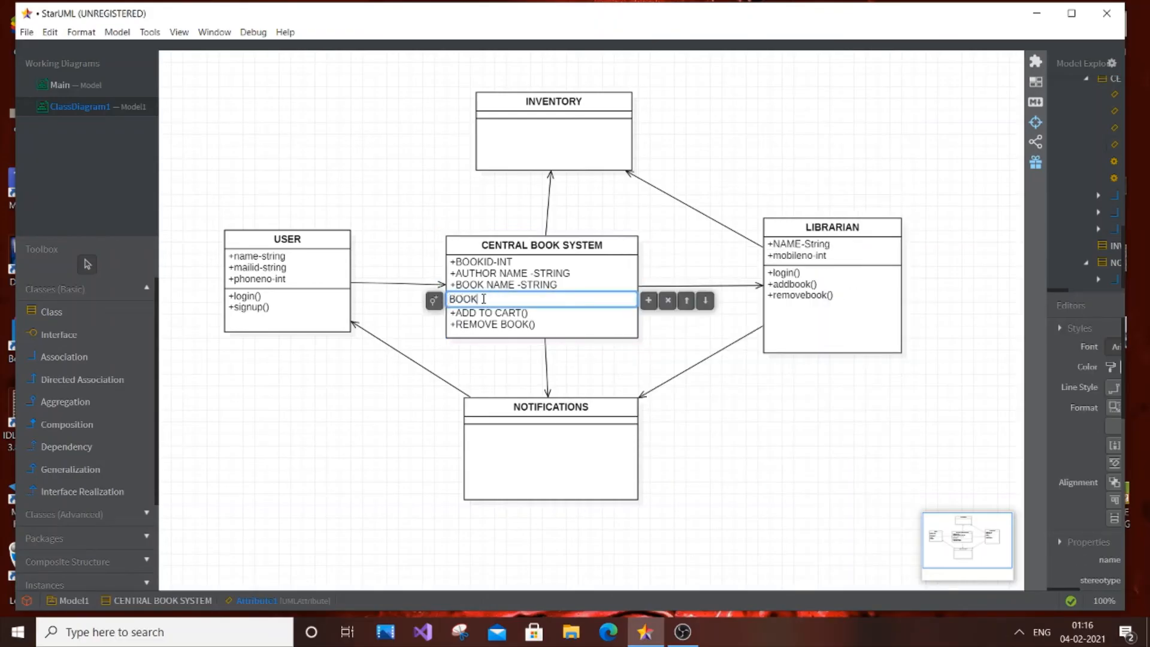
{"action": "type", "text": " PRICE"}
{"action": "key", "text": "Return"}
{"action": "double_click", "coordinate": [530, 298]}
{"action": "left_click", "coordinate": [530, 298]}
{"action": "type", "text": "-INT"}
{"action": "left_click", "coordinate": [434, 204]}
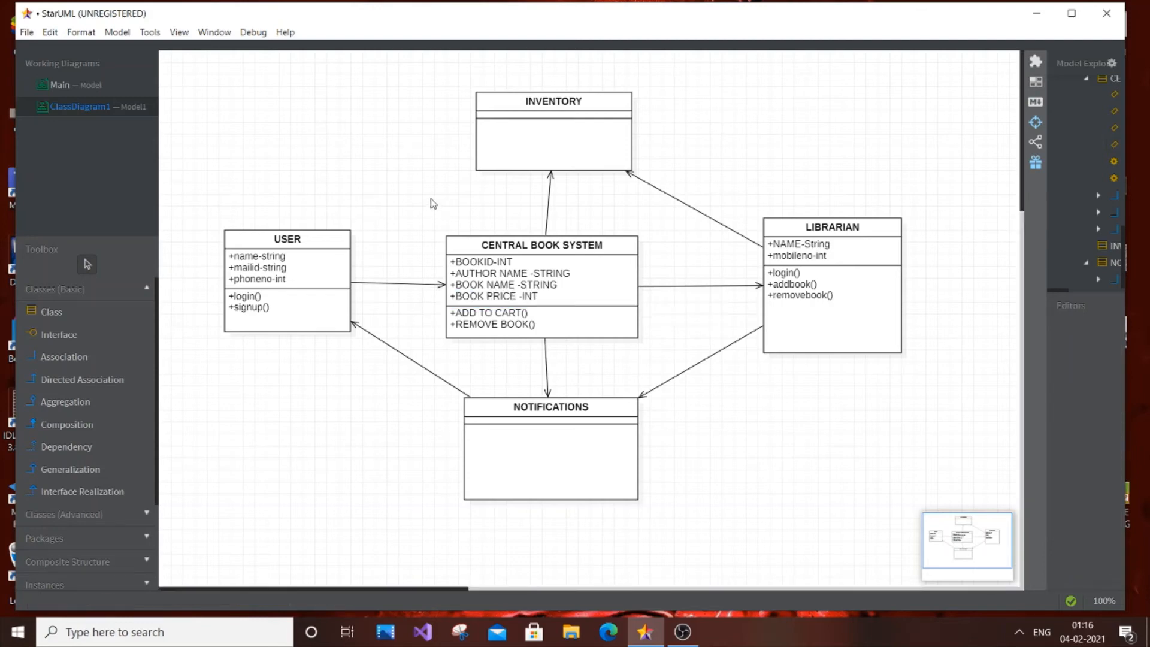
Step: Add a first attribute, "UERNAME", to the NOTIFICATIONS class and create a second attribute beneath it
{"action": "left_click", "coordinate": [589, 434]}
{"action": "right_click", "coordinate": [577, 431]}
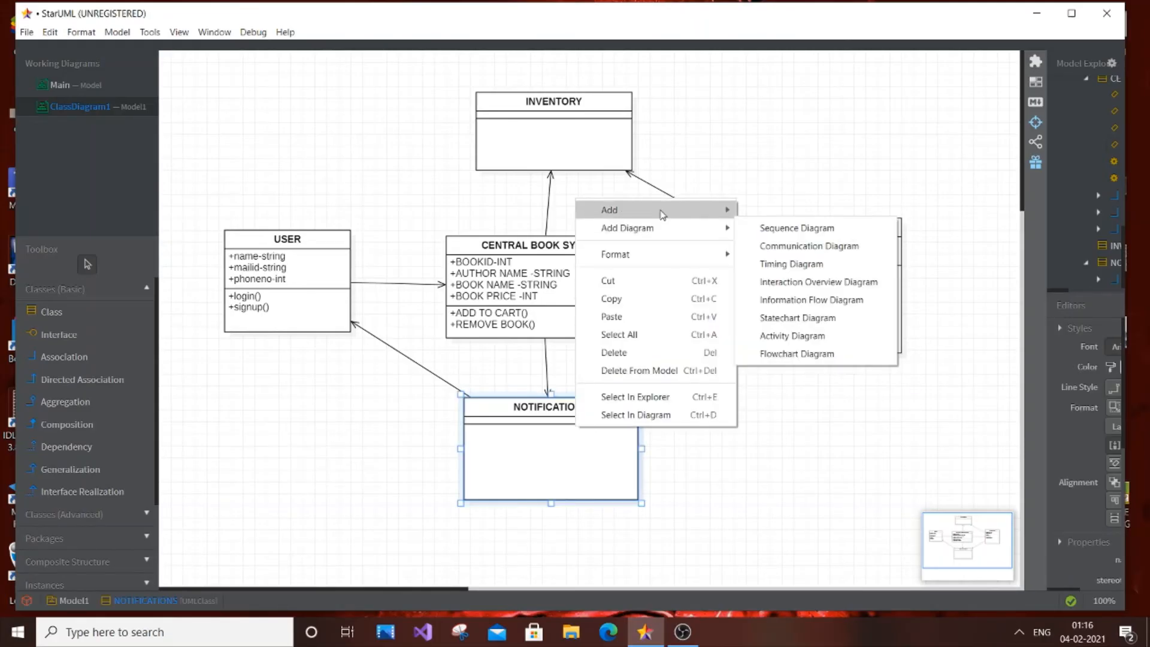
{"action": "mouse_move", "coordinate": [716, 211]}
{"action": "left_click", "coordinate": [783, 122]}
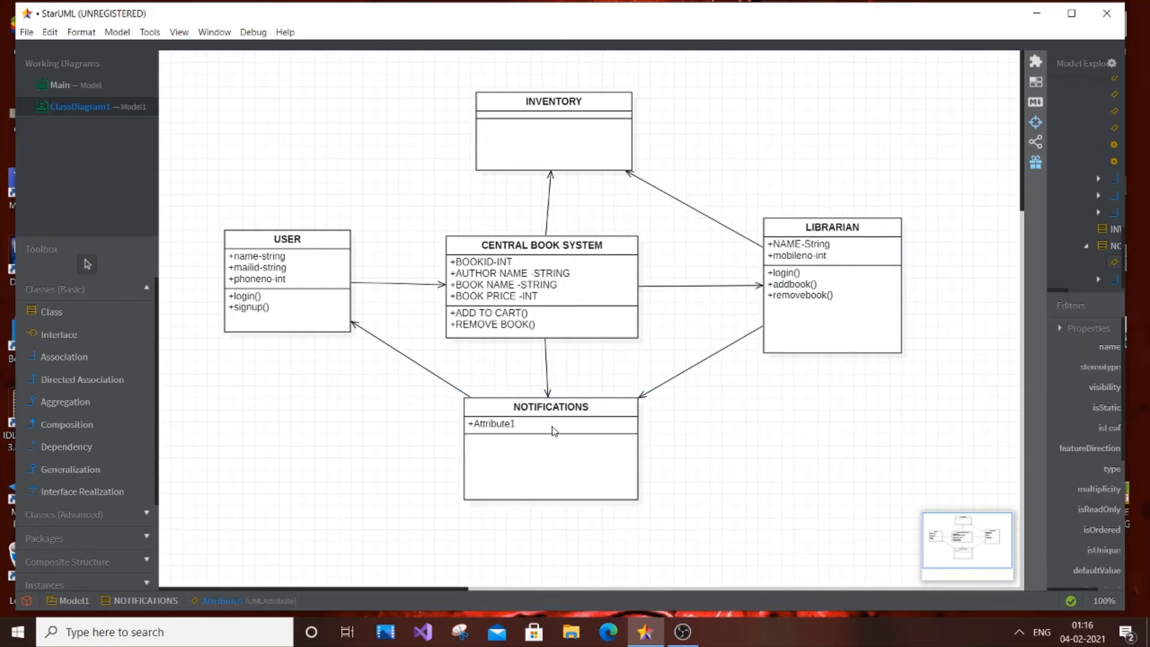
{"action": "left_click", "coordinate": [528, 428]}
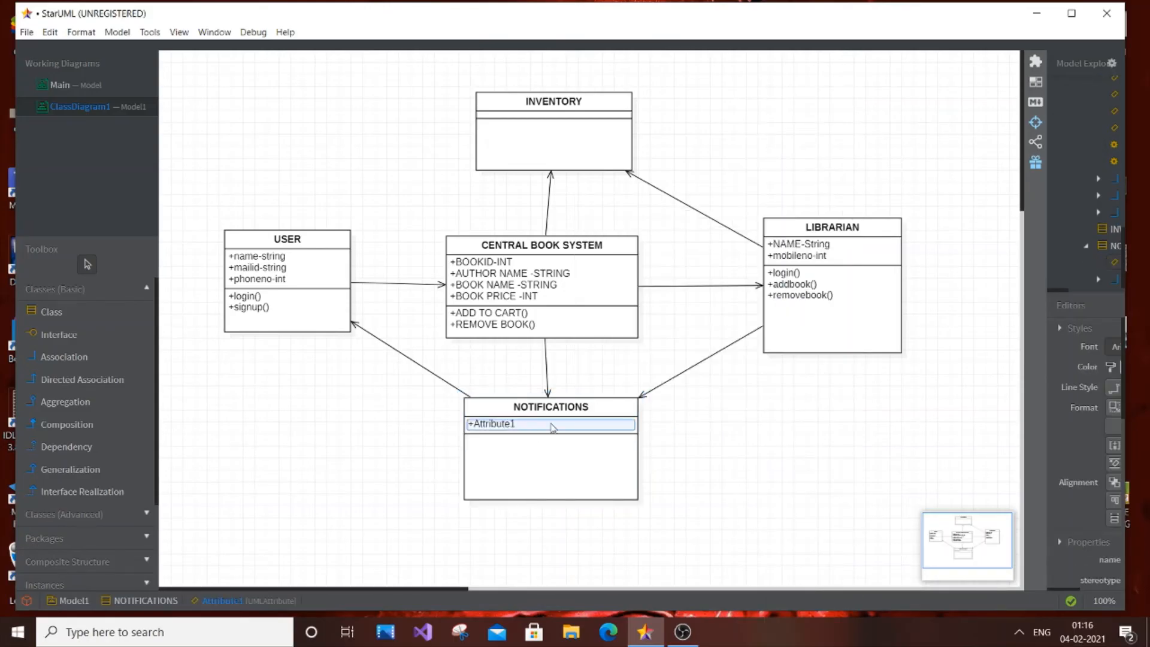
{"action": "double_click", "coordinate": [553, 426]}
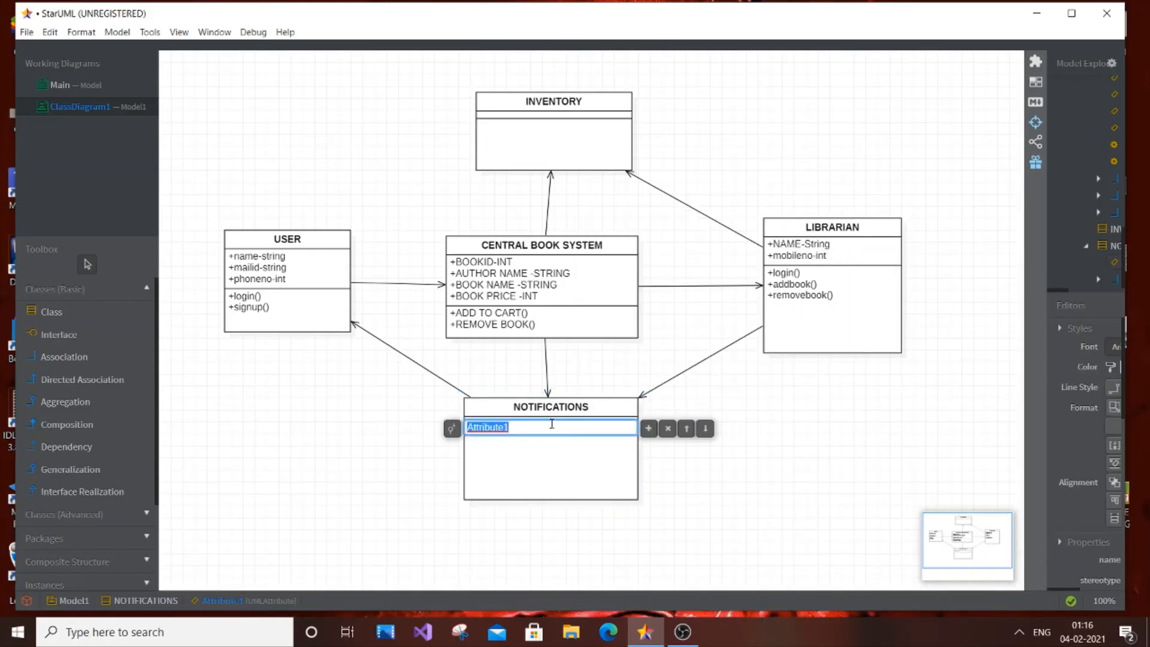
{"action": "key", "text": "BackSpace"}
{"action": "type", "text": "UERNAME"}
{"action": "key", "text": "ctrl+Return"}
{"action": "key", "text": "BackSpace"}
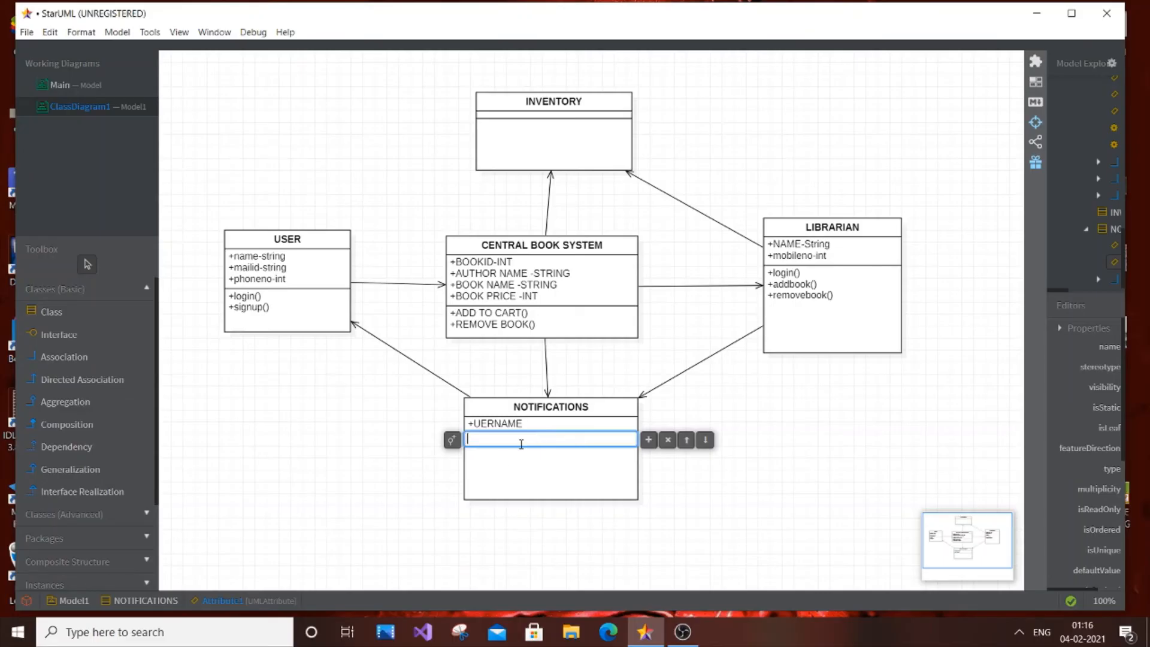
Step: Correct the spelling of the NOTIFICATIONS class's first attribute to "USERNAME"
{"action": "left_click", "coordinate": [485, 427]}
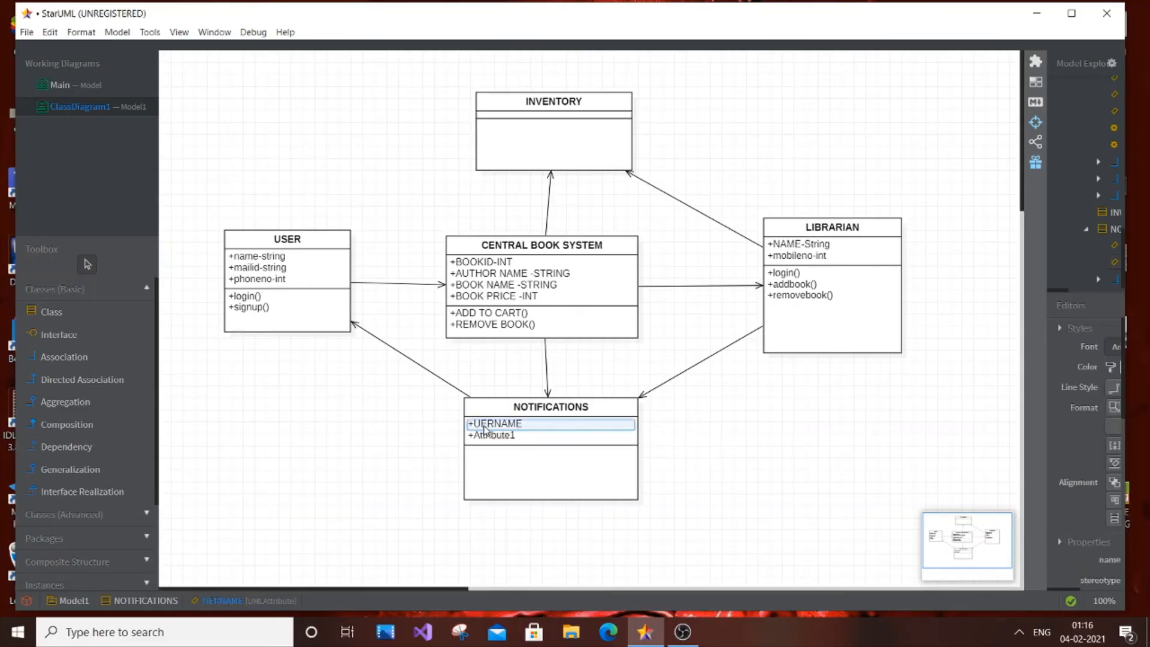
{"action": "double_click", "coordinate": [485, 427]}
{"action": "left_click", "coordinate": [475, 427]}
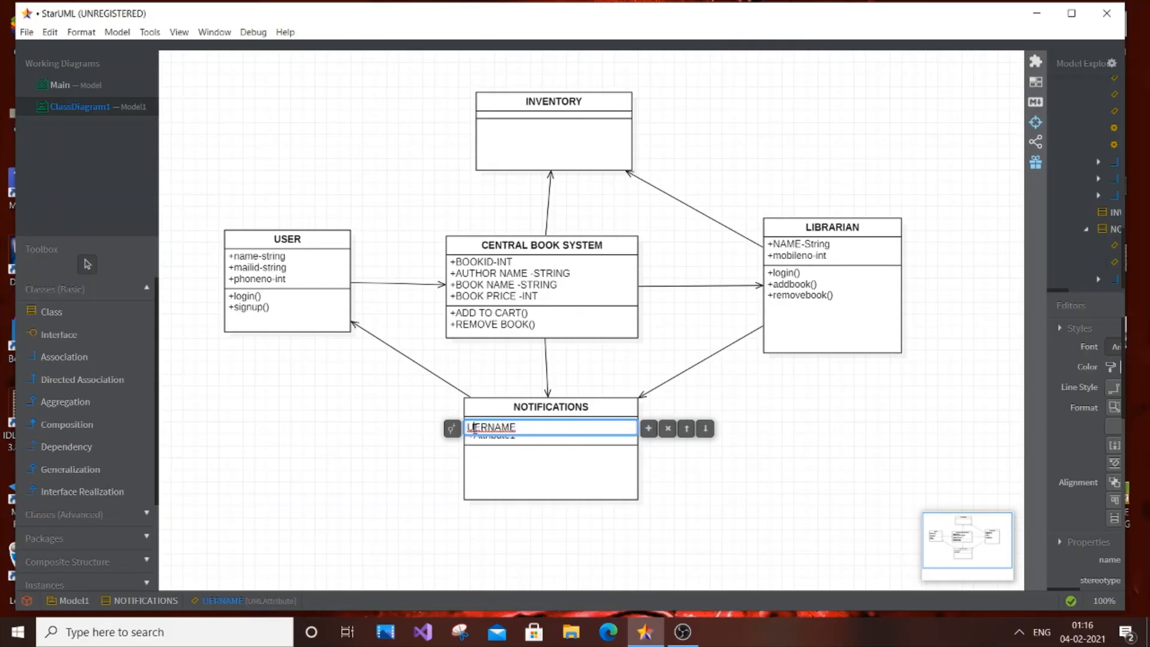
{"action": "type", "text": "S"}
Step: Name the second attribute of the NOTIFICATIONS class "BOOKID" and add a third attribute, "userid"
{"action": "left_click", "coordinate": [480, 442]}
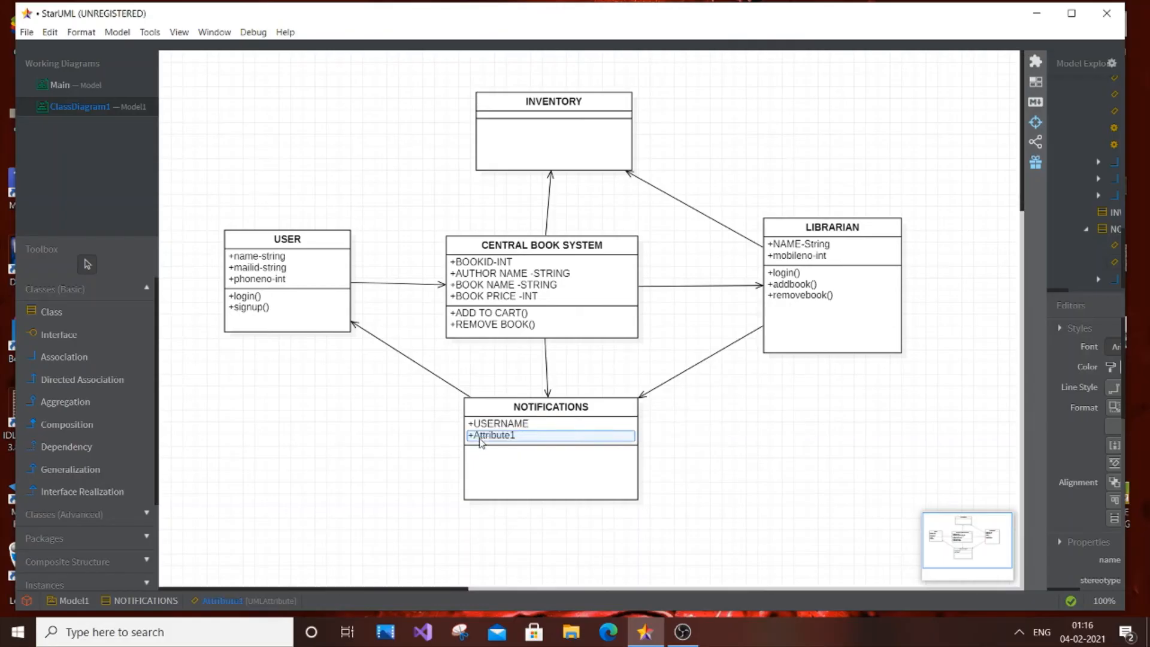
{"action": "double_click", "coordinate": [481, 442]}
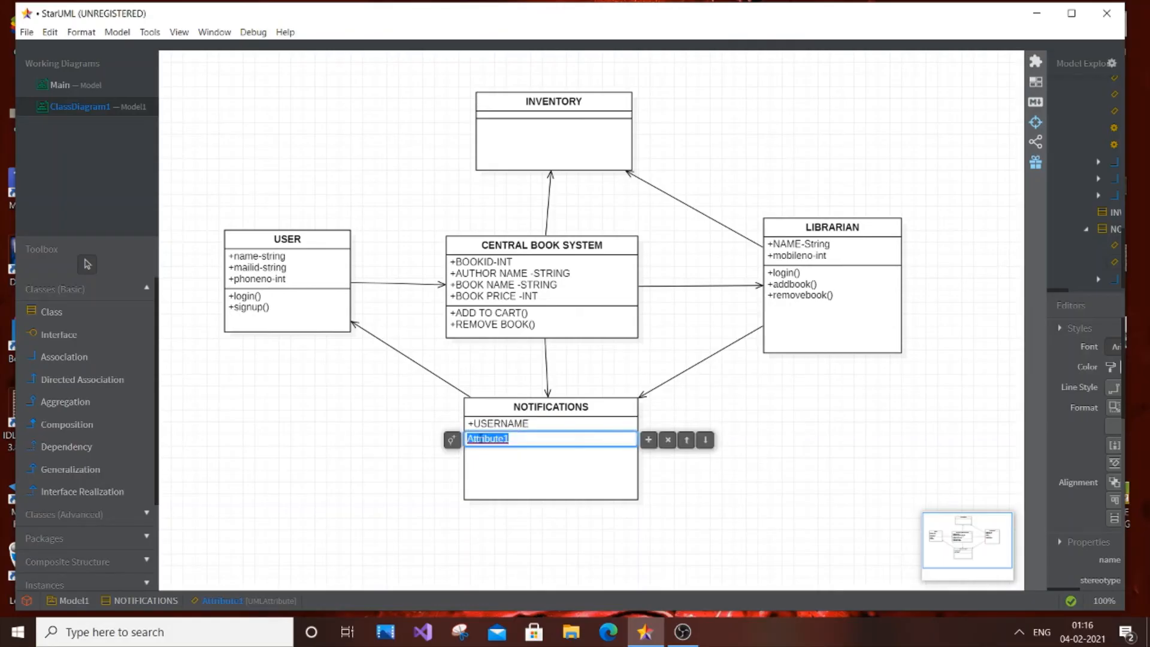
{"action": "key", "text": "BackSpace"}
{"action": "type", "text": "BOOKID"}
{"action": "key", "text": "Return"}
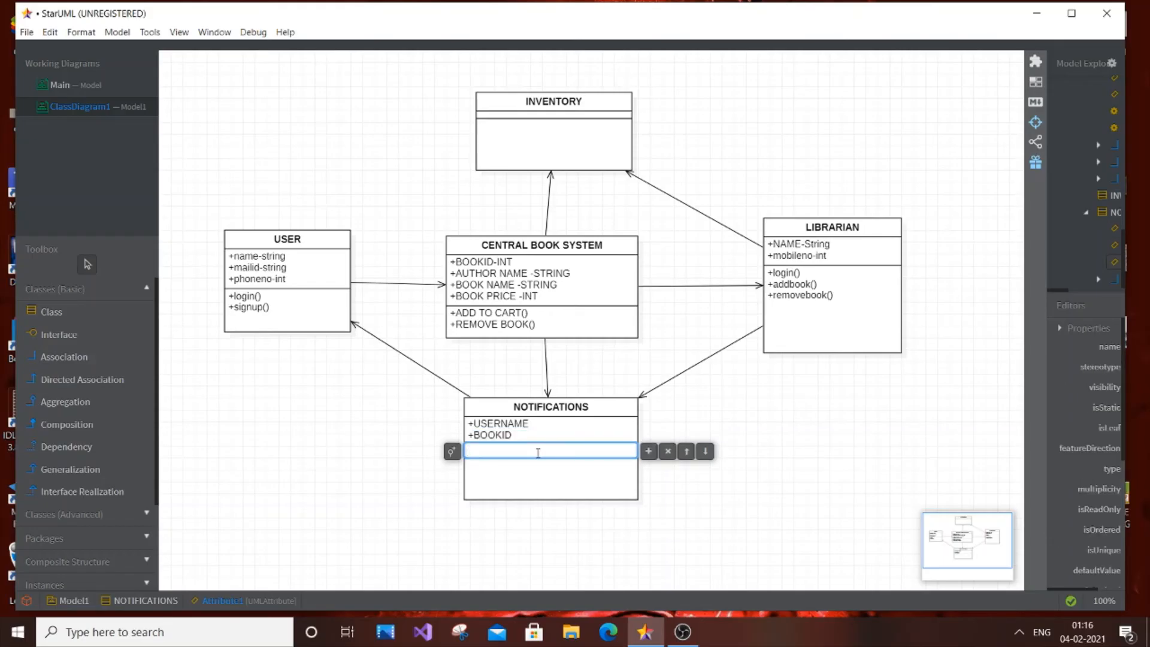
{"action": "type", "text": "userid"}
{"action": "left_click", "coordinate": [652, 457]}
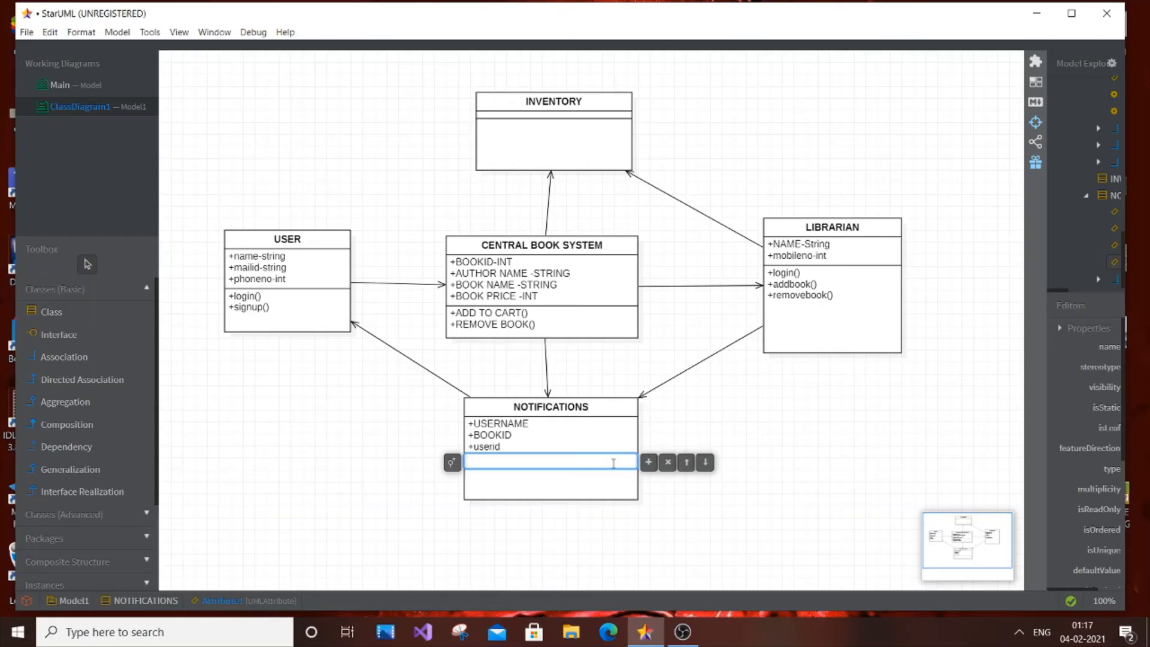
Step: Add the attributes "isuuedate-date" and "due date-date" to the NOTIFICATIONS class below "userid"
{"action": "type", "text": "isuuedate-date"}
{"action": "key", "text": "ctrl+Return"}
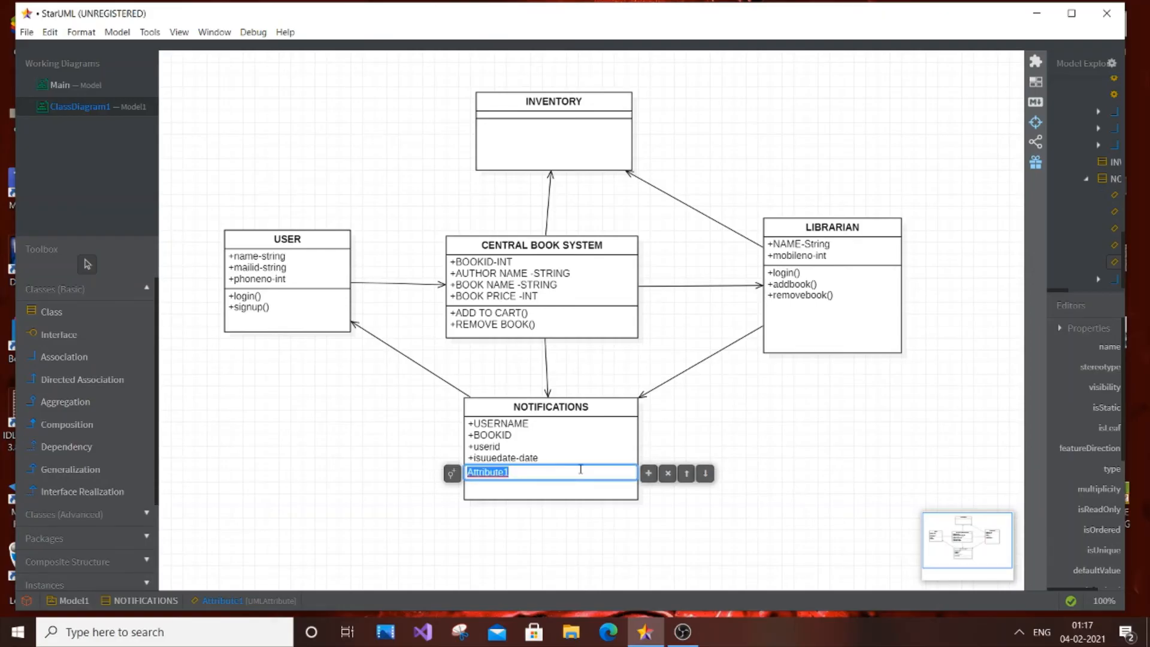
{"action": "type", "text": "due date-date"}
{"action": "left_click", "coordinate": [648, 473]}
{"action": "key", "text": "BackSpace"}
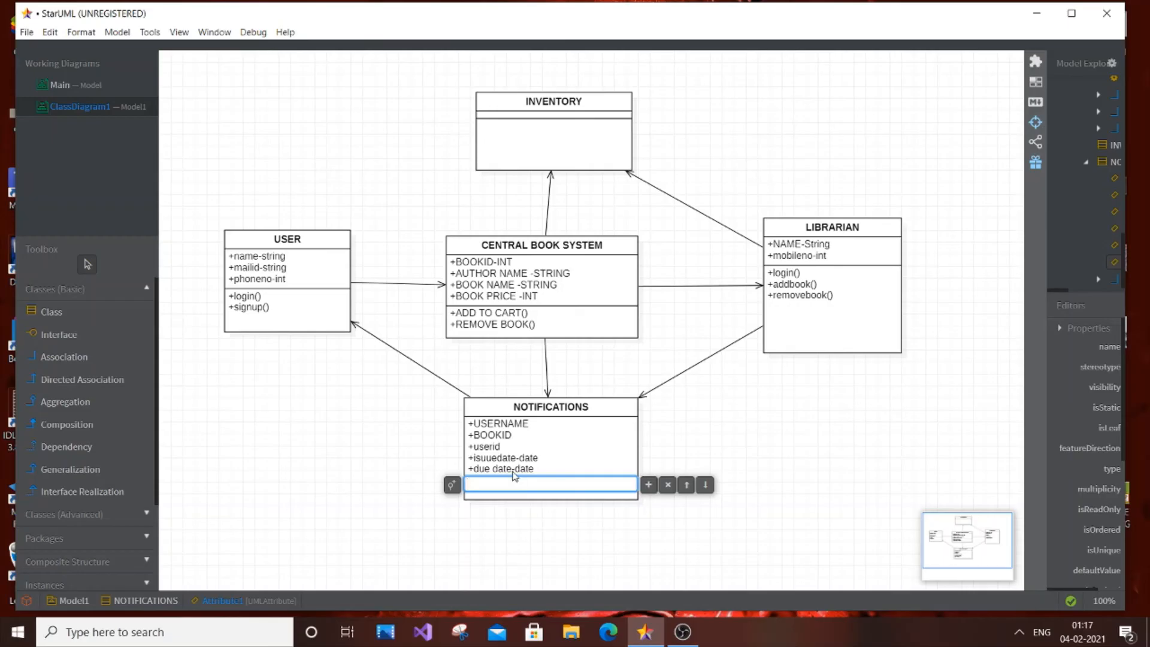
{"action": "left_click", "coordinate": [526, 453]}
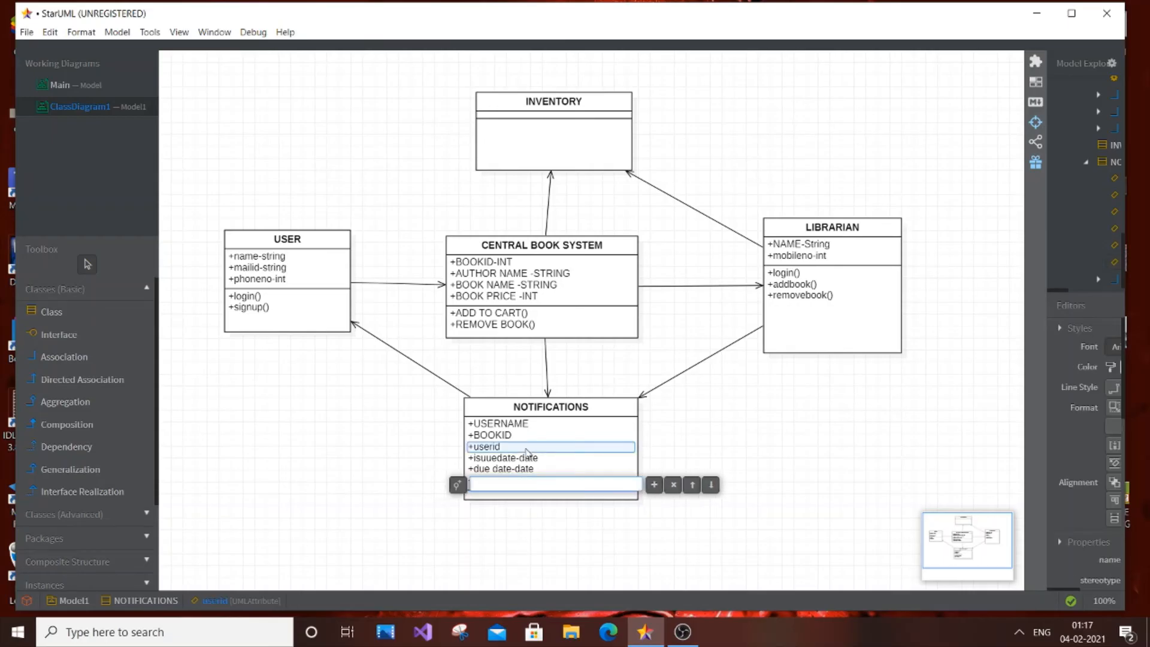
Step: Add the operations "datecheck" and "newarrival" to the NOTIFICATIONS class
{"action": "right_click", "coordinate": [600, 410]}
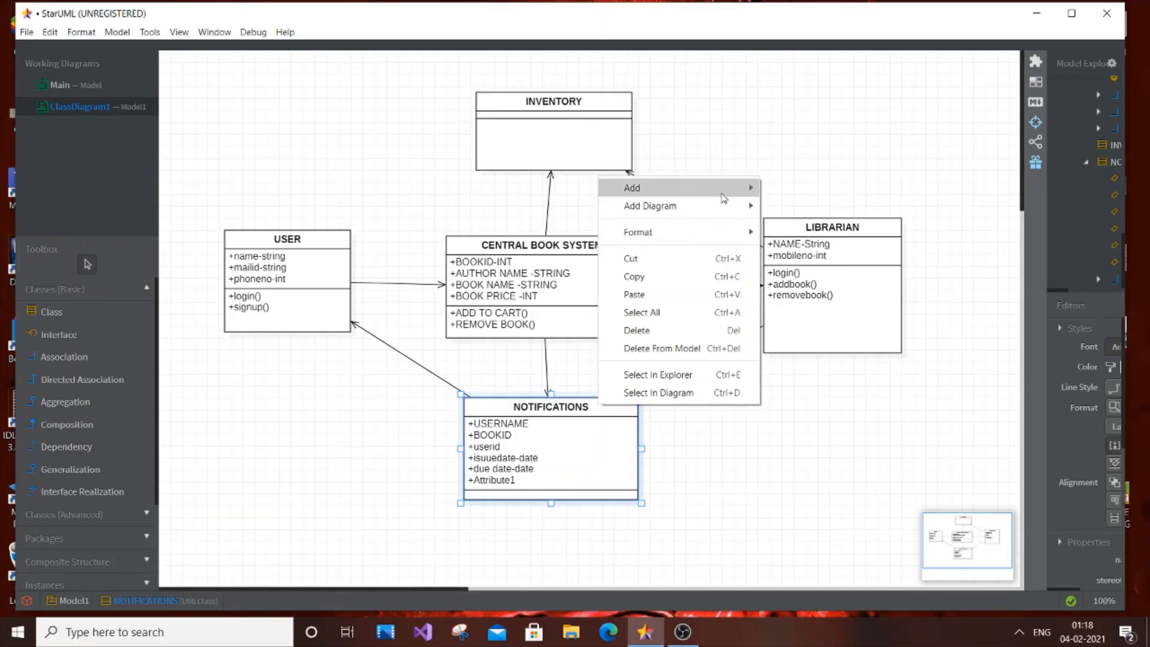
{"action": "mouse_move", "coordinate": [728, 196]}
{"action": "left_click", "coordinate": [791, 157]}
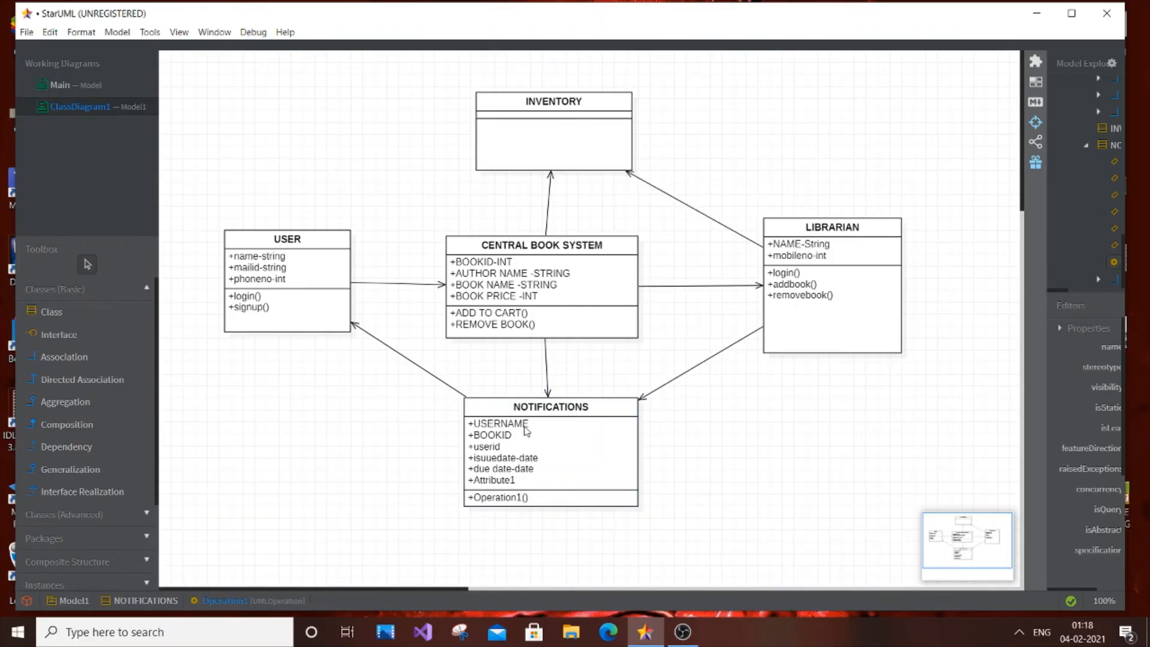
{"action": "double_click", "coordinate": [521, 497]}
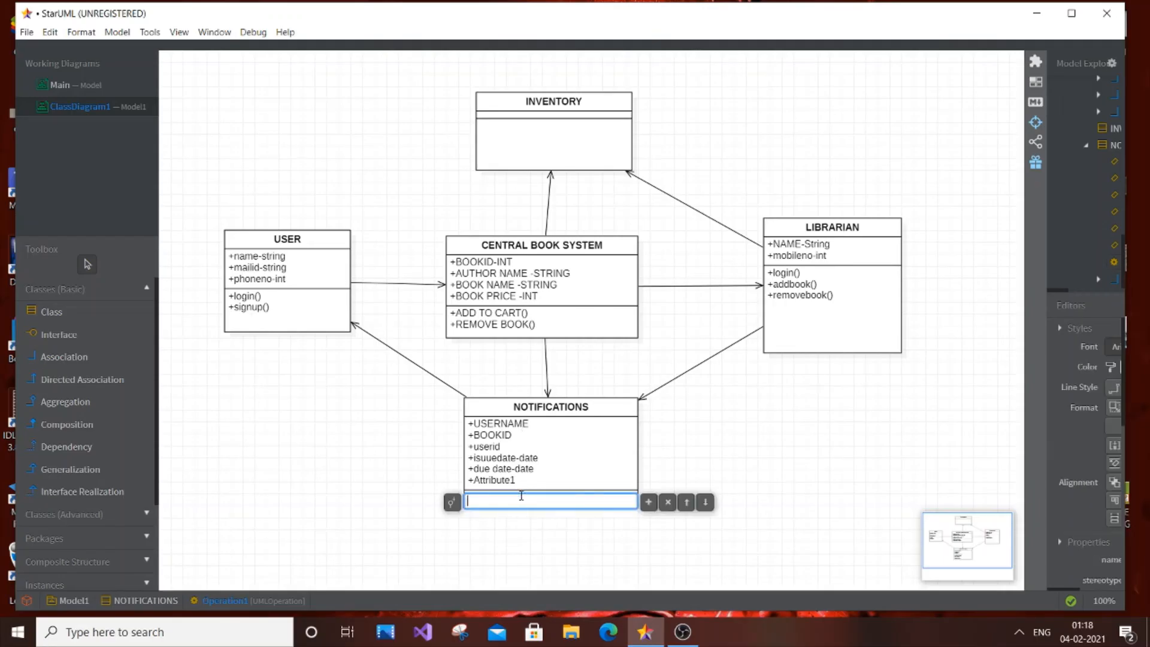
{"action": "type", "text": "datecheck"}
{"action": "left_click", "coordinate": [650, 503]}
{"action": "key", "text": "BackSpace"}
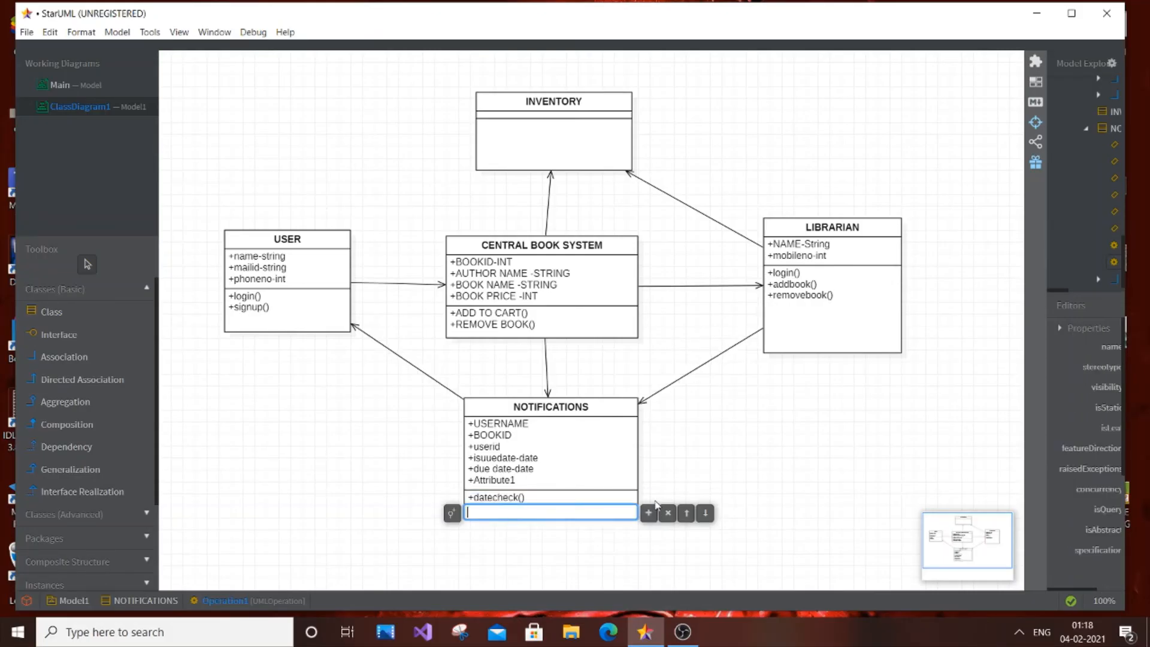
{"action": "type", "text": "newarrival"}
{"action": "left_click", "coordinate": [653, 513]}
Step: Name the third operation of the NOTIFICATIONS class "orderstatus" and finish editing the class
{"action": "double_click", "coordinate": [575, 518]}
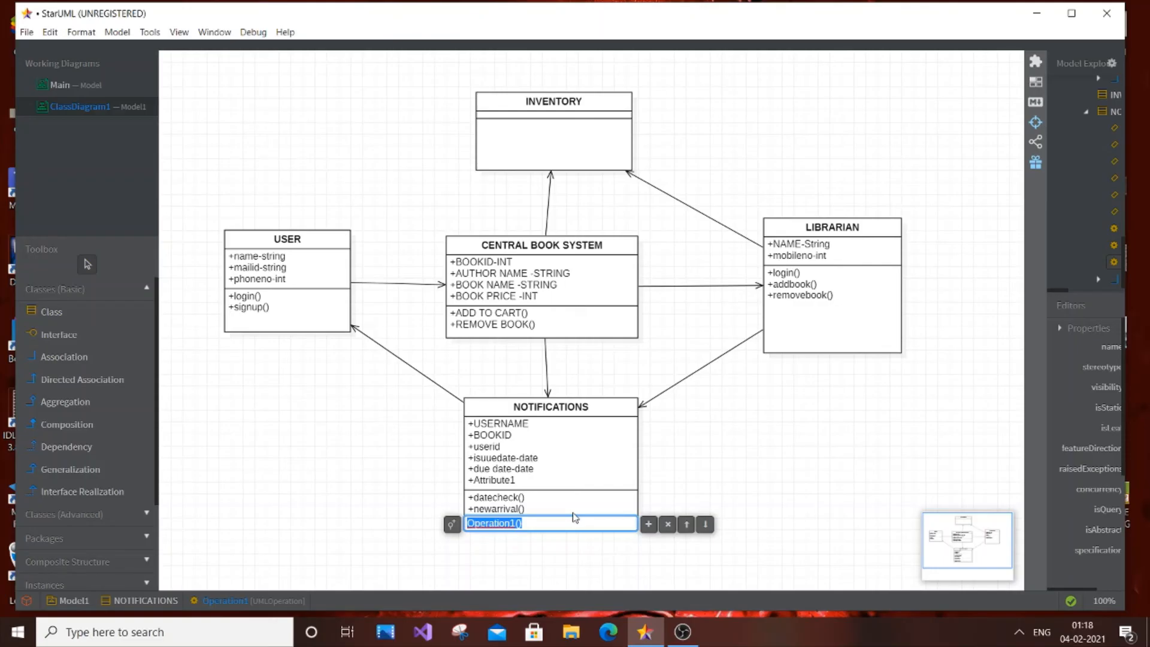
{"action": "key", "text": "BackSpace"}
{"action": "type", "text": "od"}
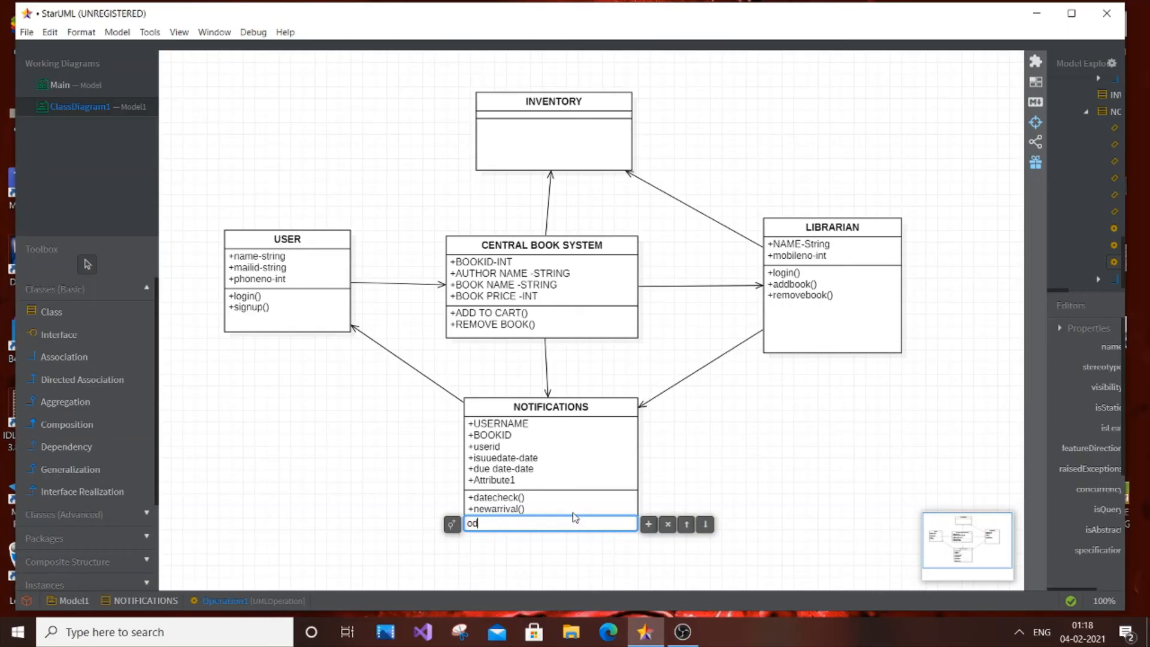
{"action": "key", "text": "BackSpace"}
{"action": "type", "text": "rderstatus"}
{"action": "left_click", "coordinate": [648, 525]}
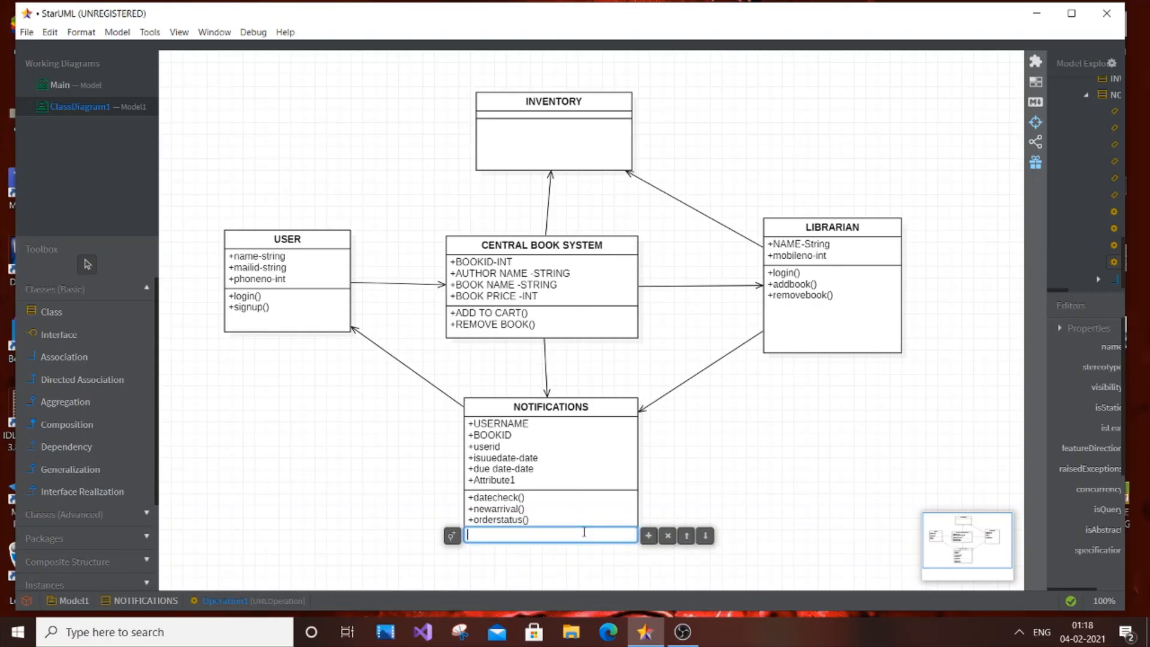
{"action": "left_click", "coordinate": [584, 459]}
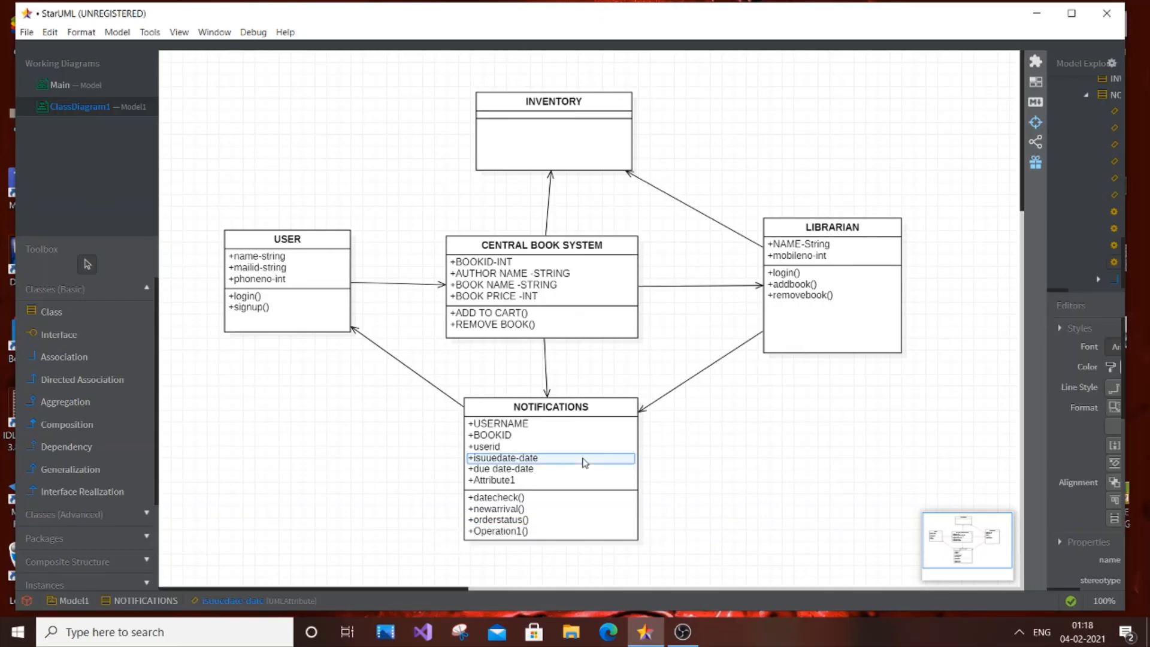
{"action": "left_click", "coordinate": [712, 432]}
Step: Add the attributes "bookname" and "bookid" to the INVENTORY class
{"action": "left_click", "coordinate": [572, 142]}
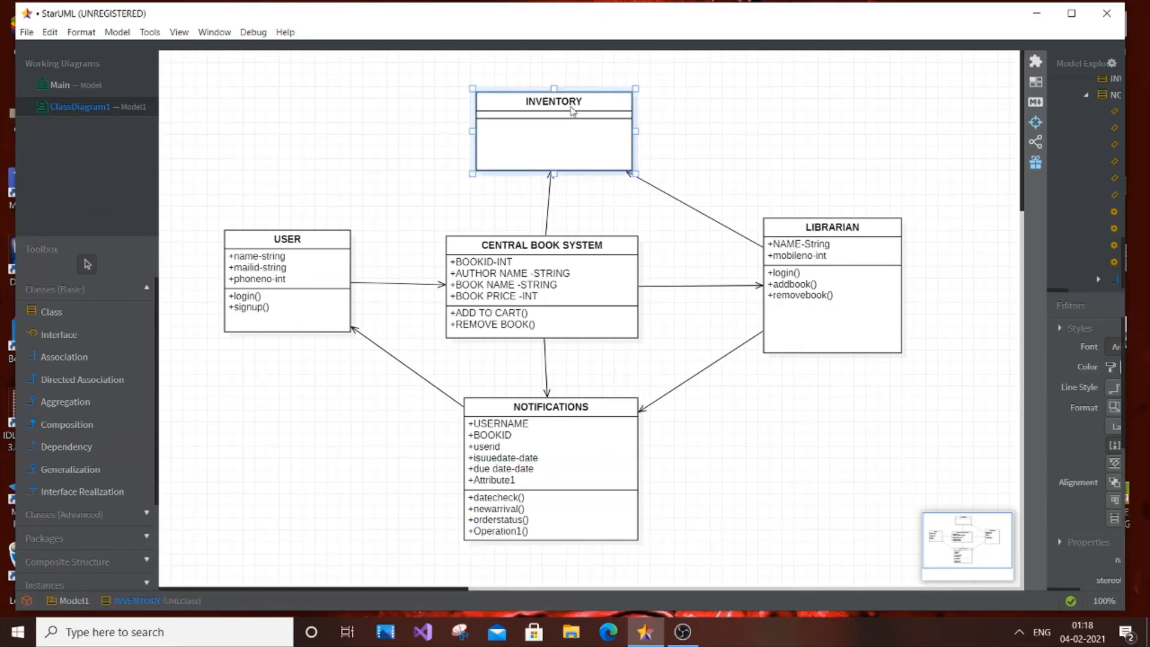
{"action": "right_click", "coordinate": [572, 109]}
{"action": "mouse_move", "coordinate": [683, 120]}
{"action": "left_click", "coordinate": [772, 121]}
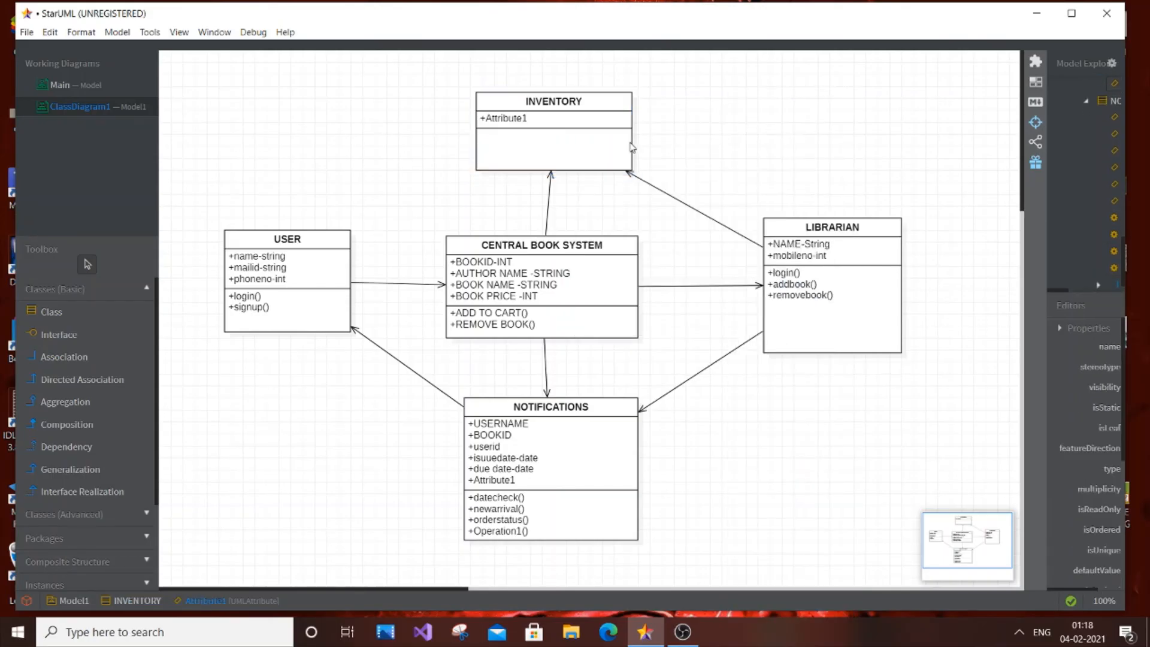
{"action": "left_click", "coordinate": [607, 120]}
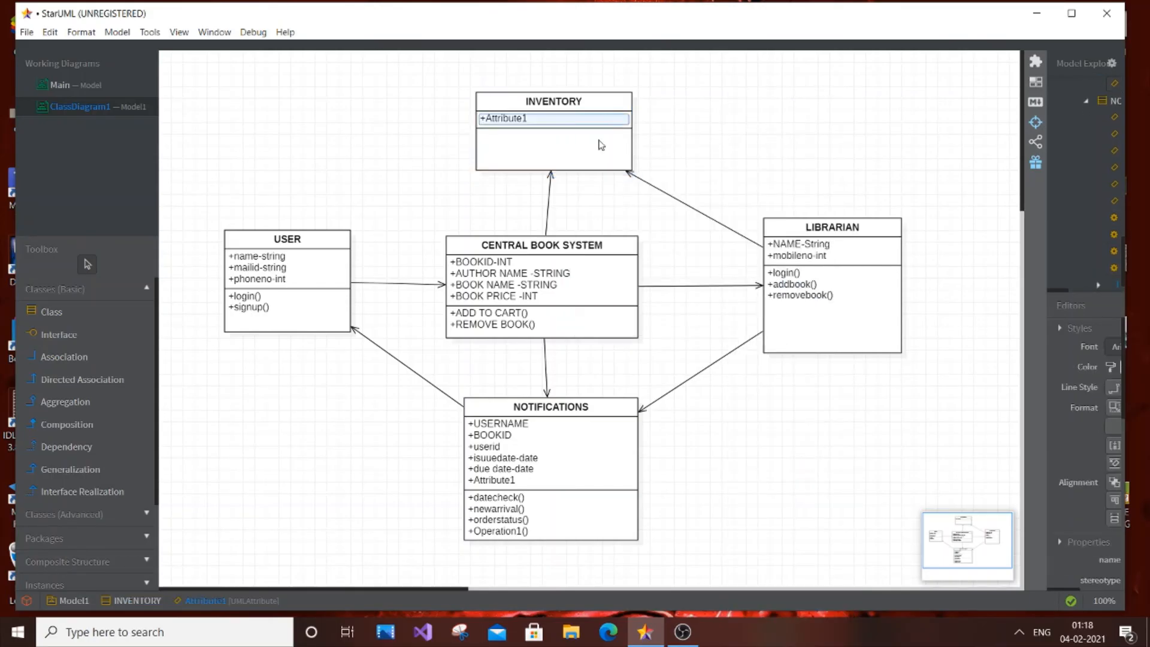
{"action": "right_click", "coordinate": [587, 122]}
{"action": "mouse_move", "coordinate": [631, 132]}
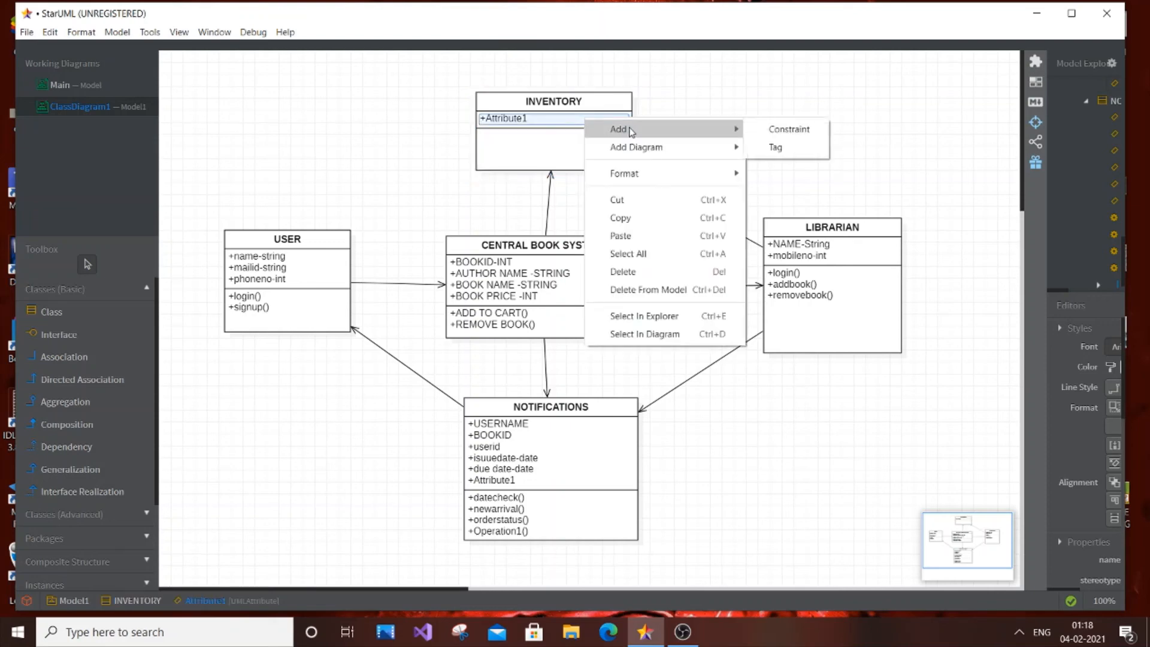
{"action": "double_click", "coordinate": [563, 119]}
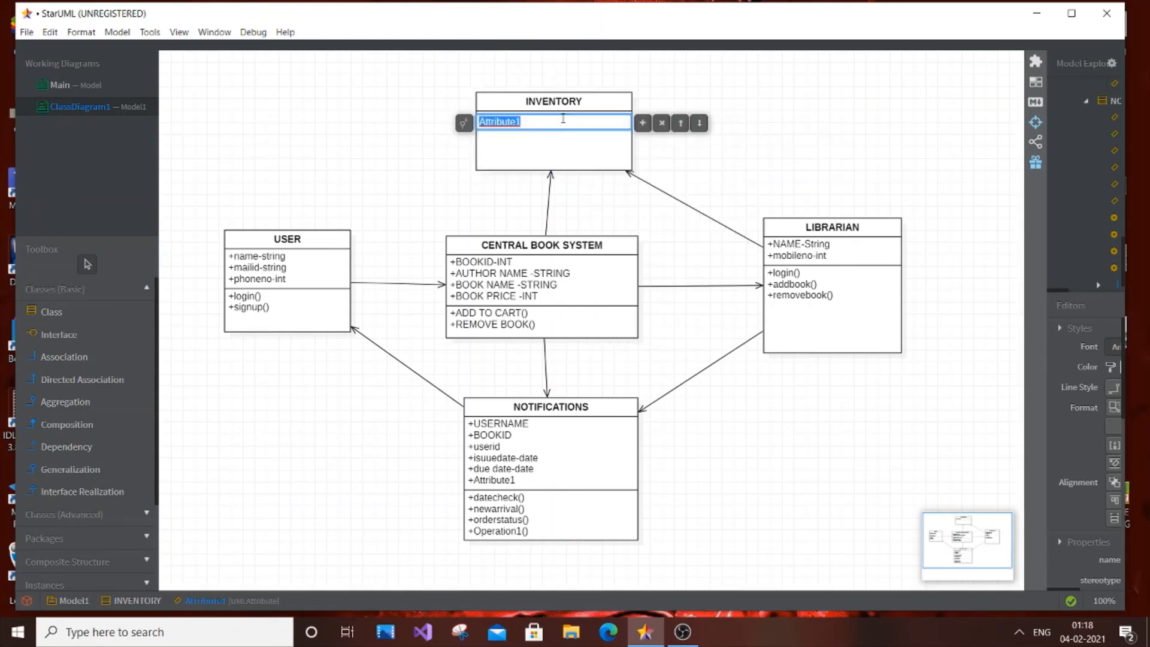
{"action": "key", "text": "BackSpace"}
{"action": "type", "text": "bookname"}
{"action": "left_click", "coordinate": [642, 123]}
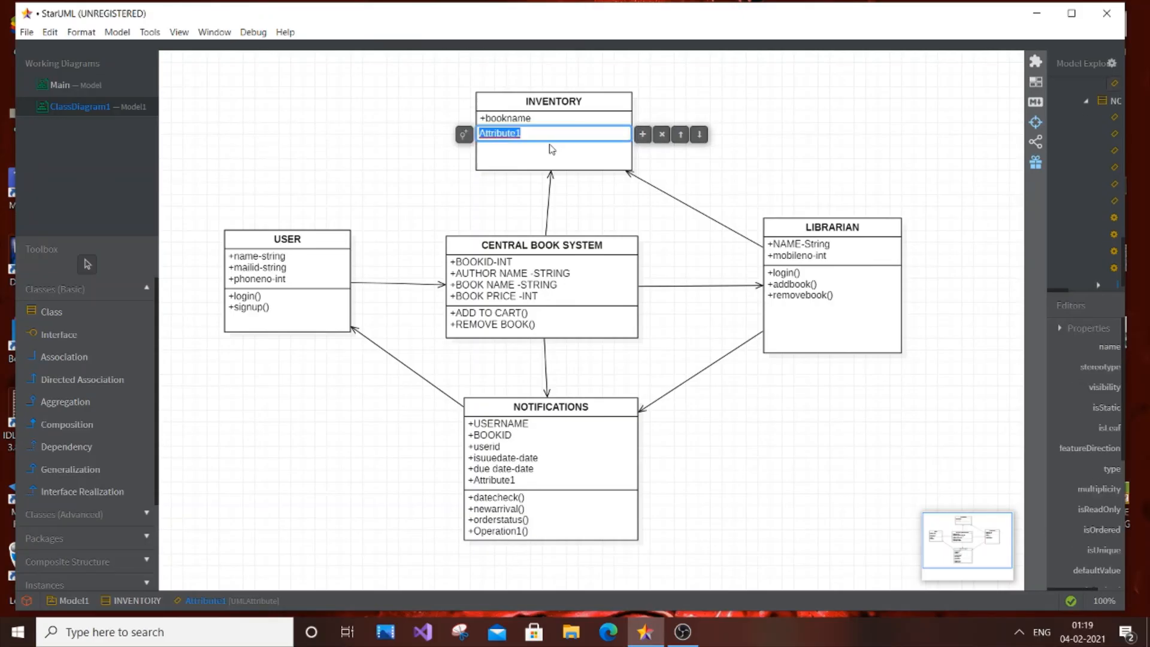
{"action": "type", "text": "bookid"}
{"action": "left_click", "coordinate": [620, 157]}
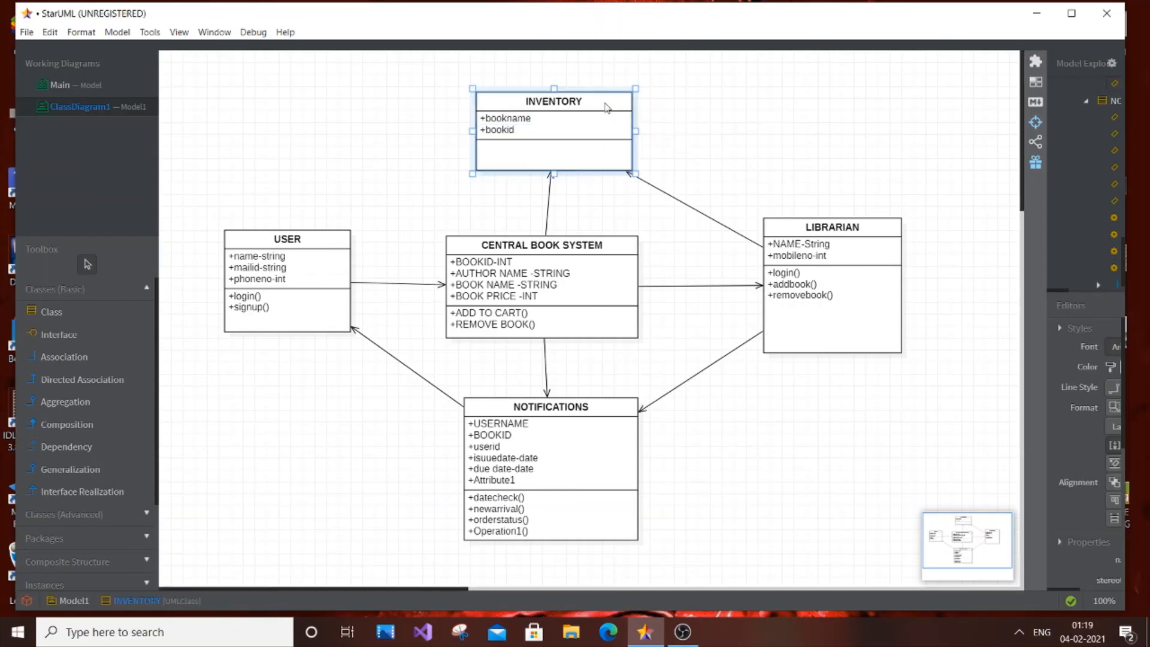
Step: Add the operations "search" and "update" to the INVENTORY class and finish editing it
{"action": "right_click", "coordinate": [605, 104]}
{"action": "mouse_move", "coordinate": [664, 121]}
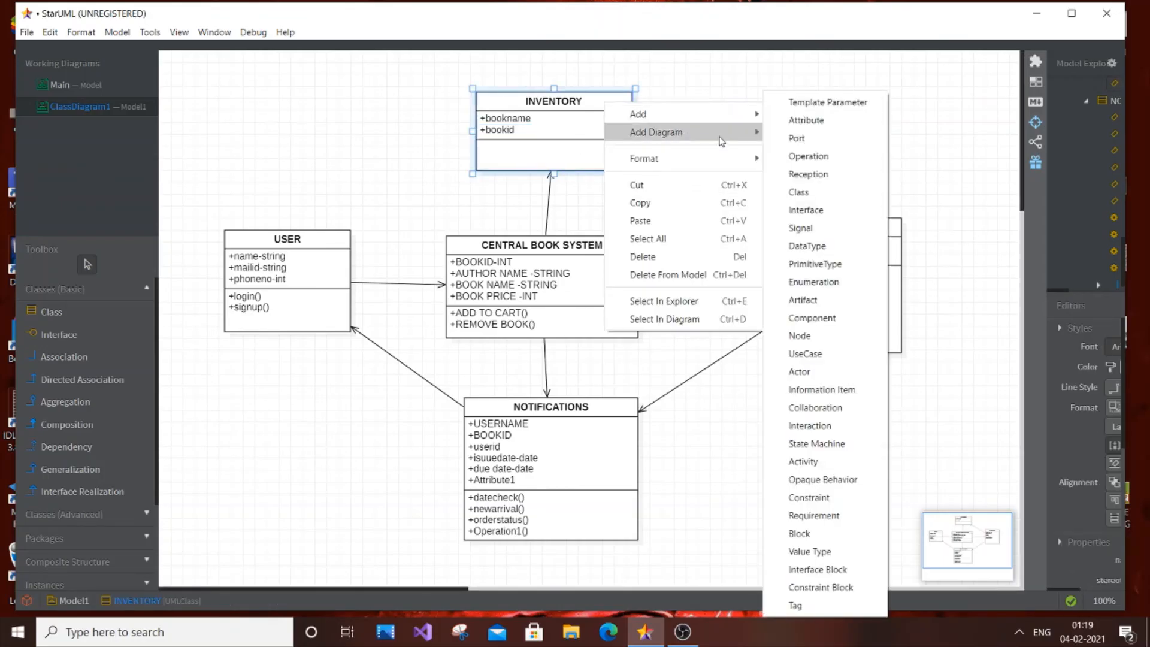
{"action": "left_click", "coordinate": [806, 154]}
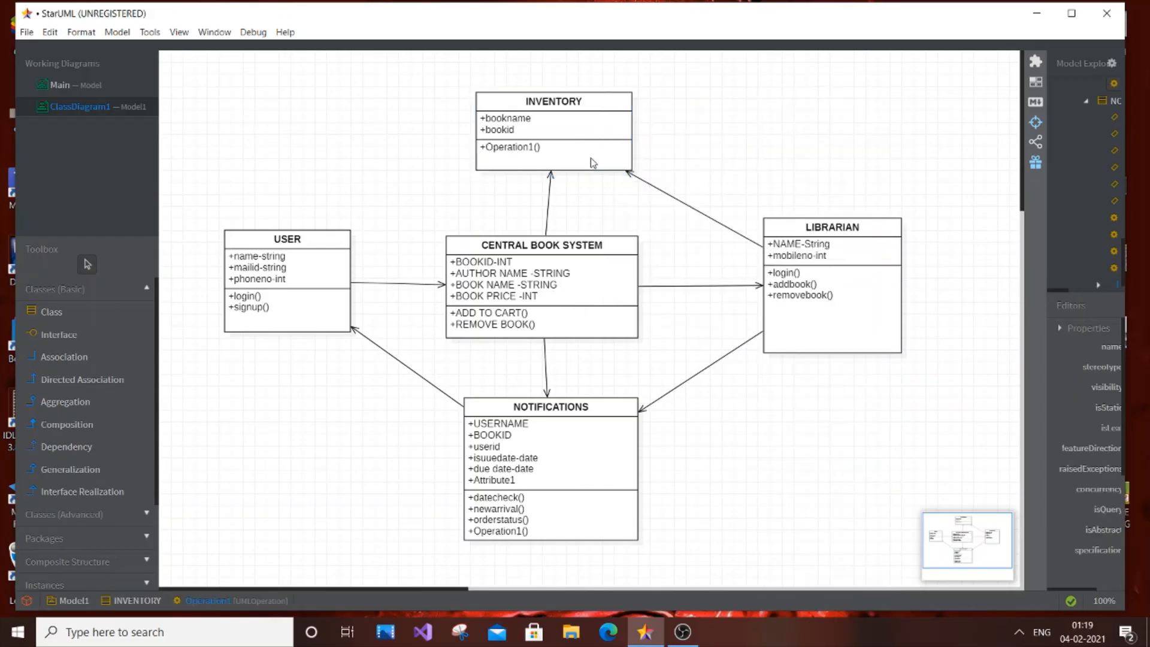
{"action": "double_click", "coordinate": [506, 150]}
{"action": "type", "text": "search"}
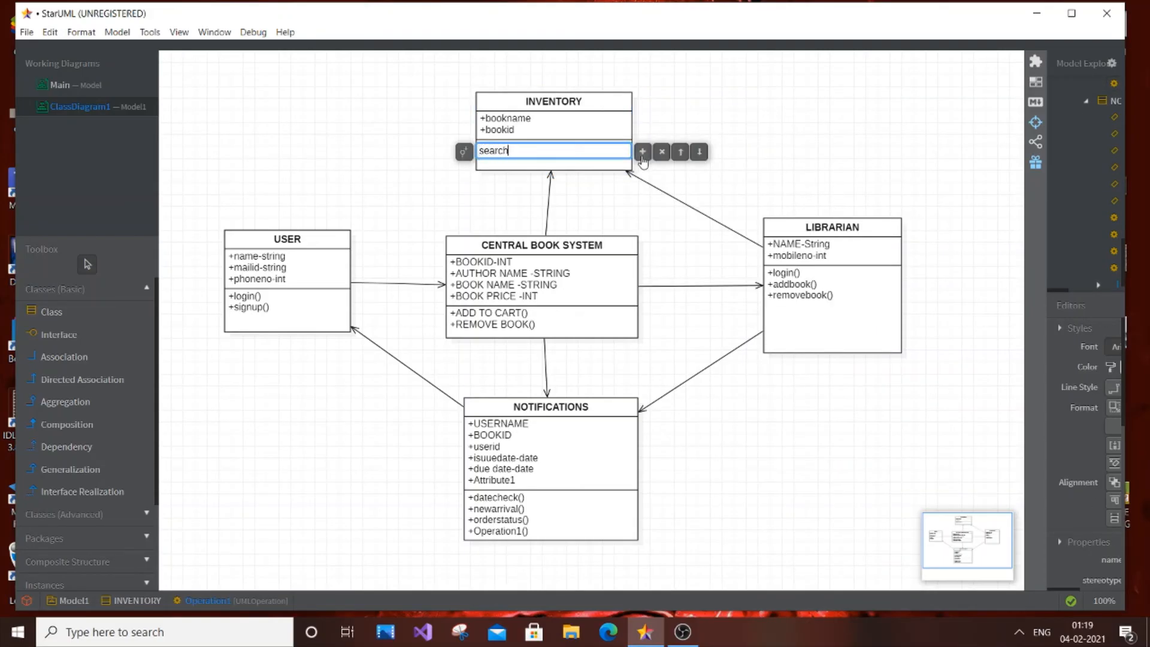
{"action": "left_click", "coordinate": [642, 159]}
{"action": "type", "text": "update"}
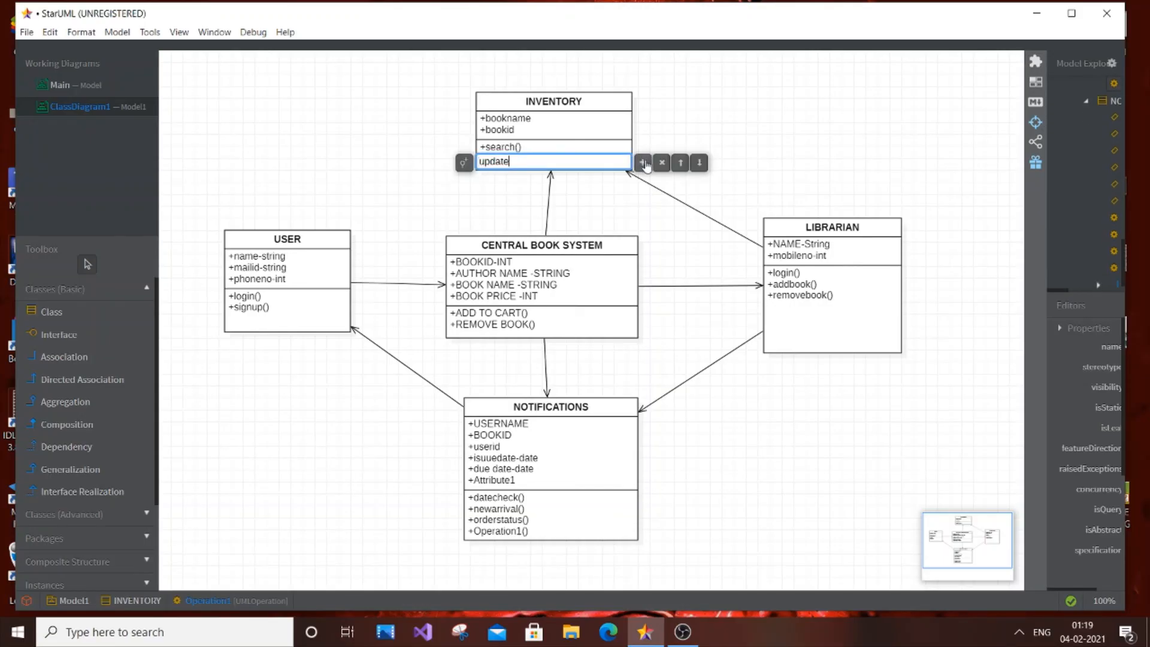
{"action": "left_click", "coordinate": [643, 162]}
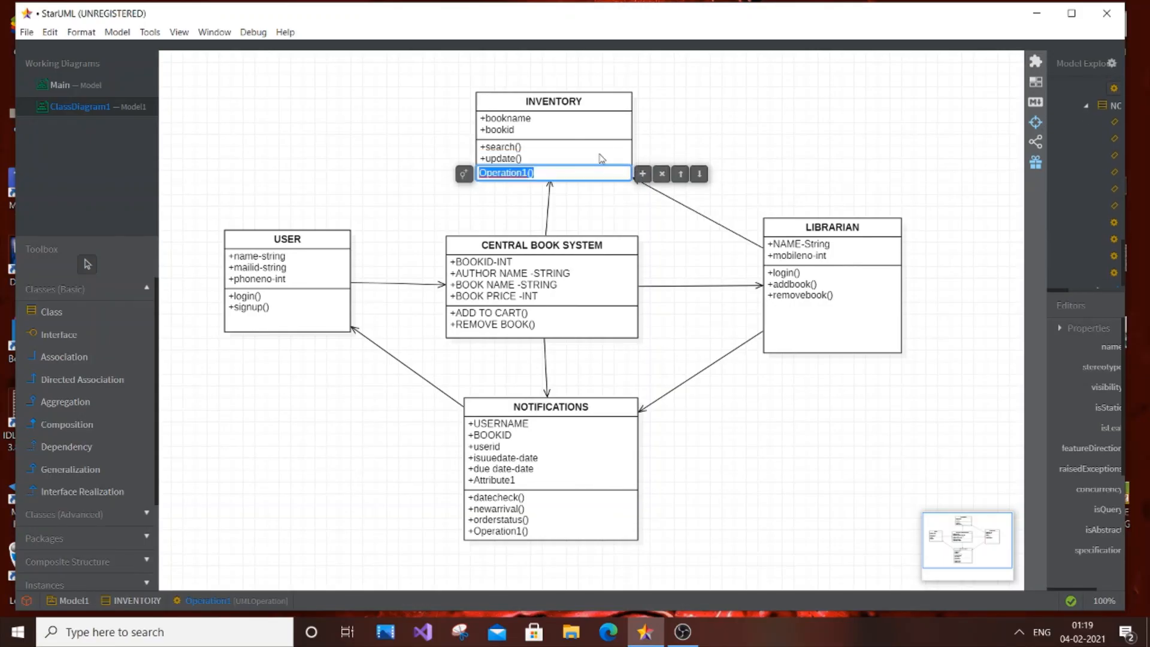
{"action": "left_click", "coordinate": [717, 126]}
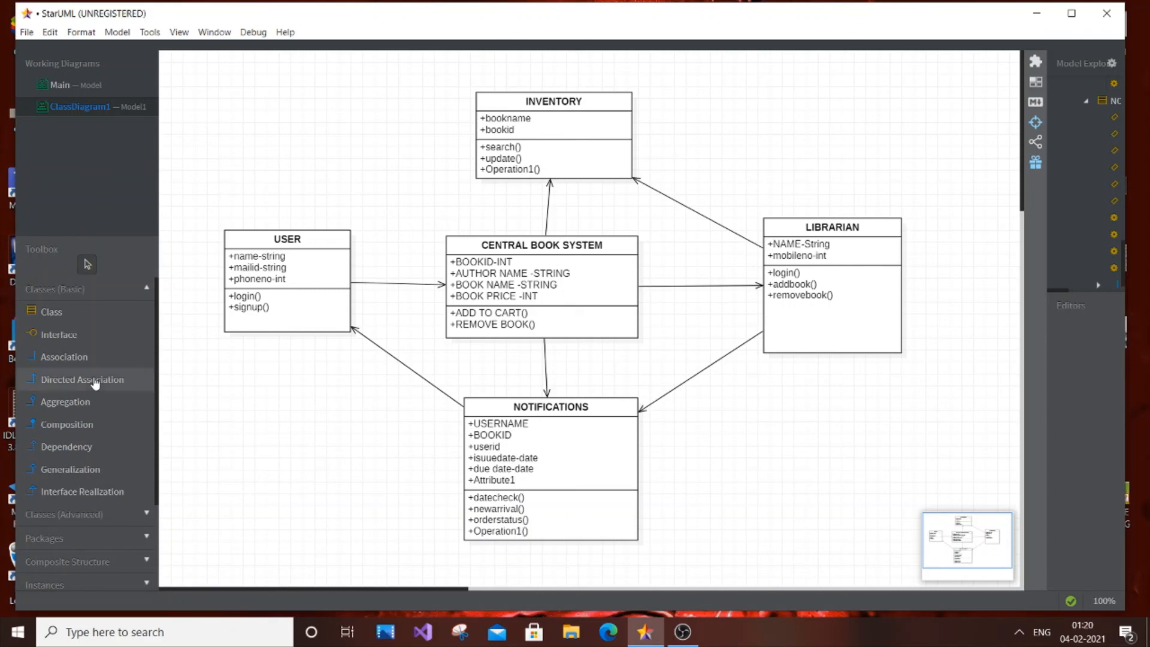
Step: Add a new class below LIBRARIAN and beside NOTIFICATIONS, enlarging it to roughly the height of the NOTIFICATIONS class
{"action": "left_click", "coordinate": [60, 311]}
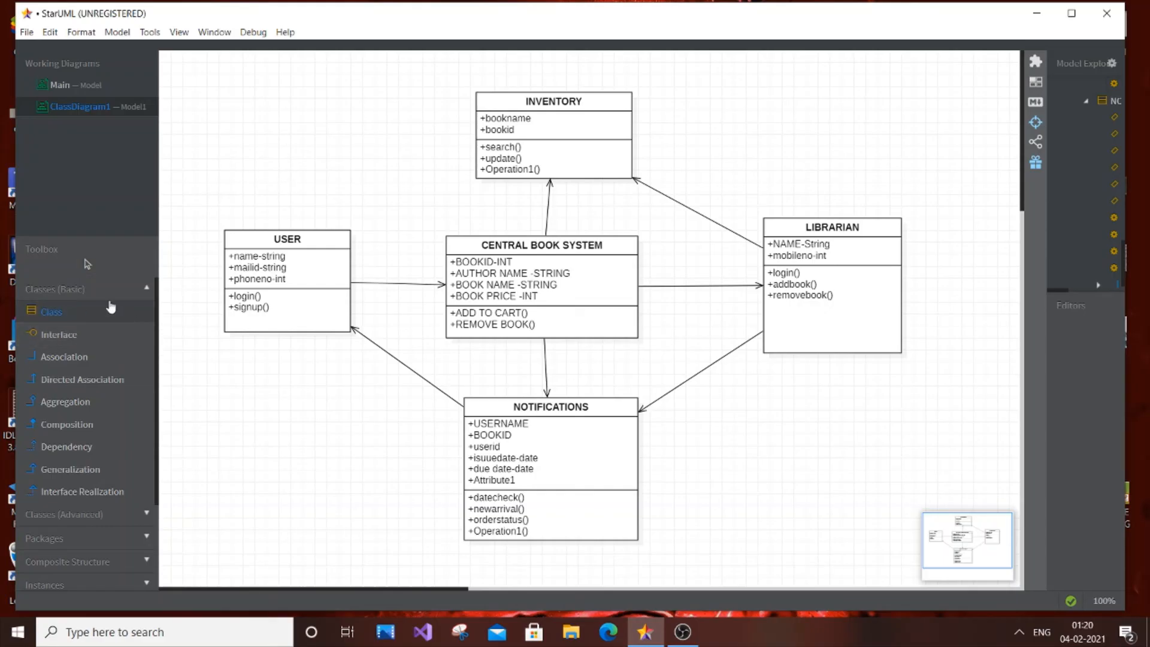
{"action": "left_click", "coordinate": [161, 54]}
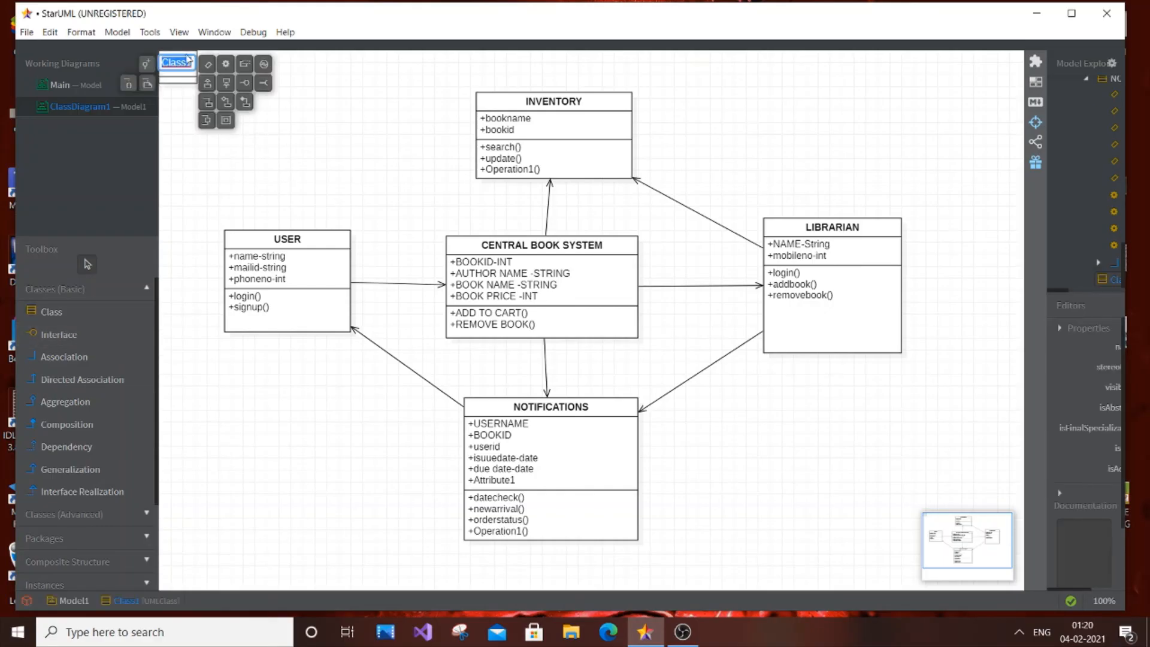
{"action": "left_click_drag", "start_coordinate": [735, 376], "coordinate": [969, 495]}
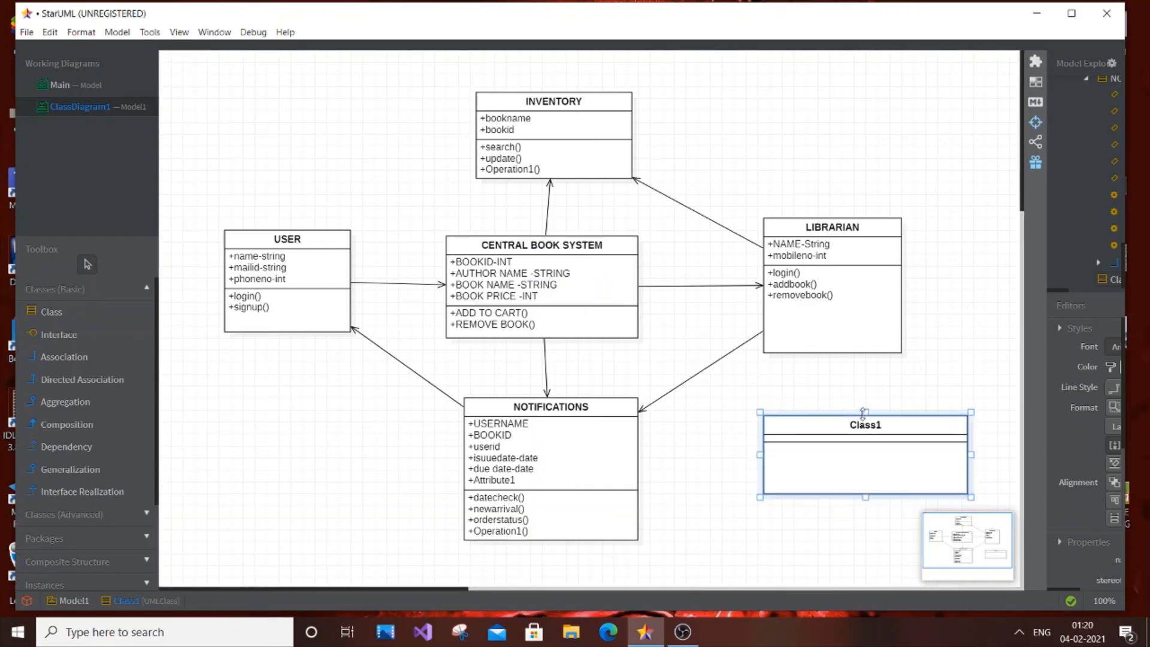
{"action": "left_click_drag", "start_coordinate": [863, 414], "coordinate": [838, 373]}
{"action": "left_click_drag", "start_coordinate": [905, 433], "coordinate": [853, 459]}
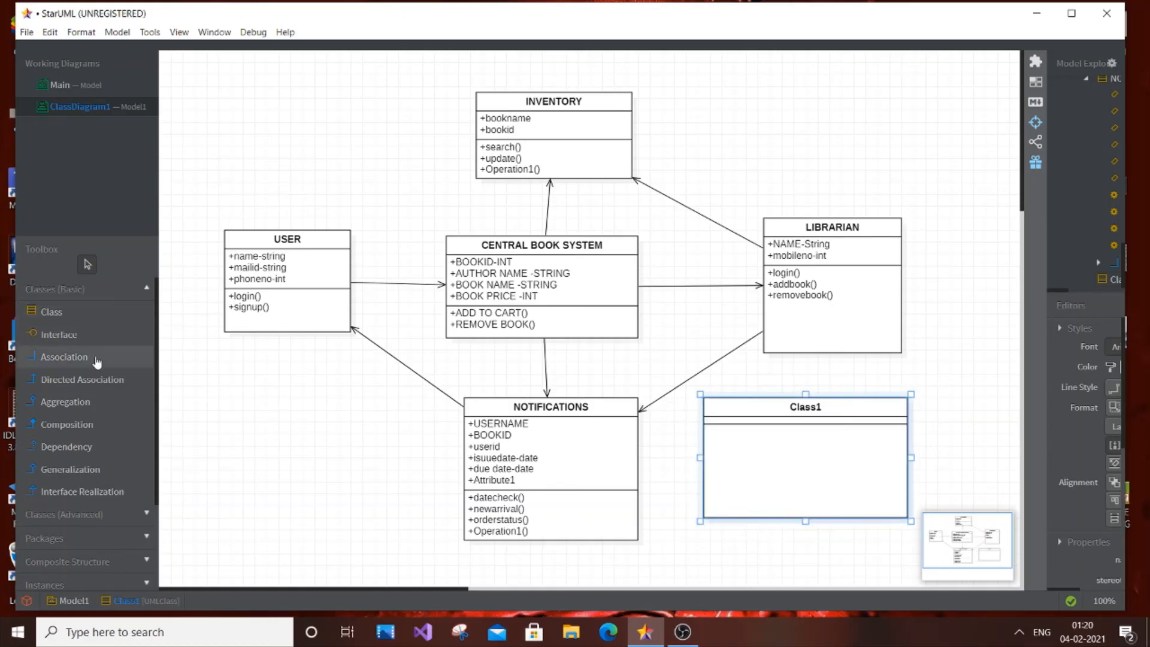
Step: Name the new class "BILLING SYSTEM" and delete the stray directed association that loops back to it
{"action": "left_click", "coordinate": [95, 386]}
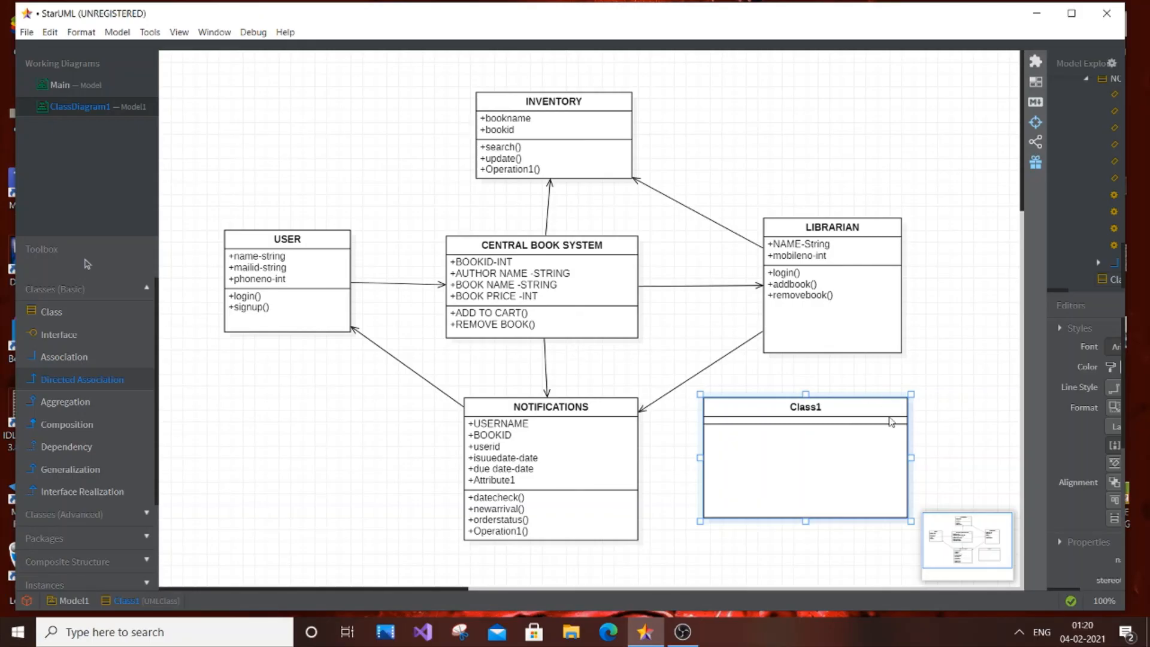
{"action": "double_click", "coordinate": [839, 414]}
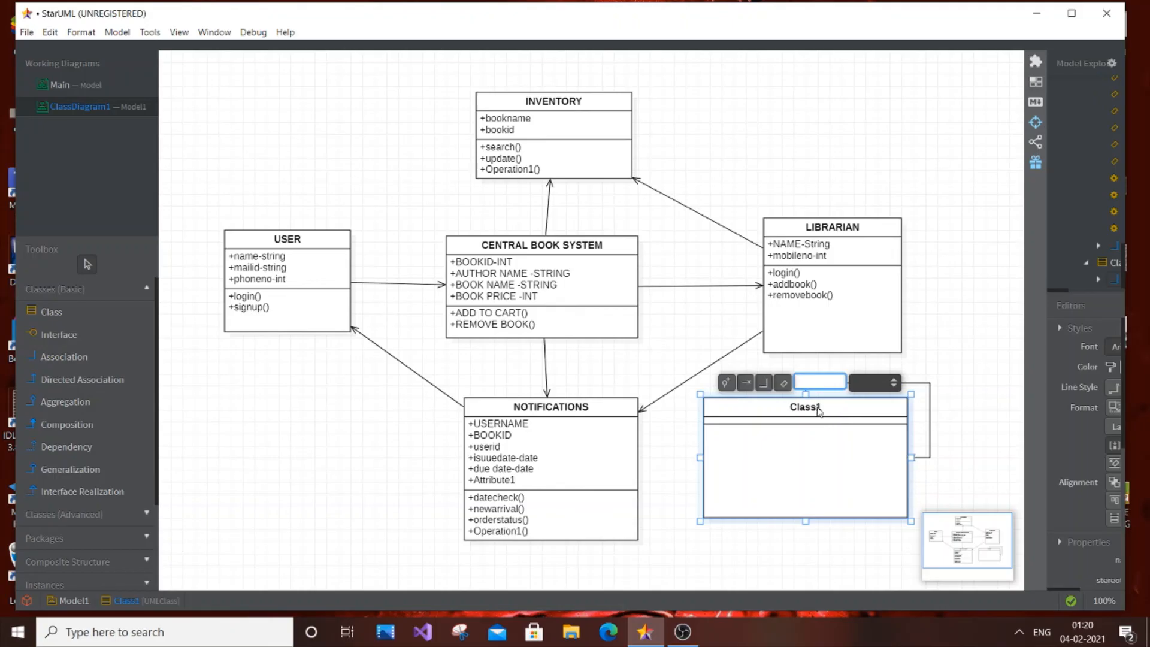
{"action": "double_click", "coordinate": [813, 409]}
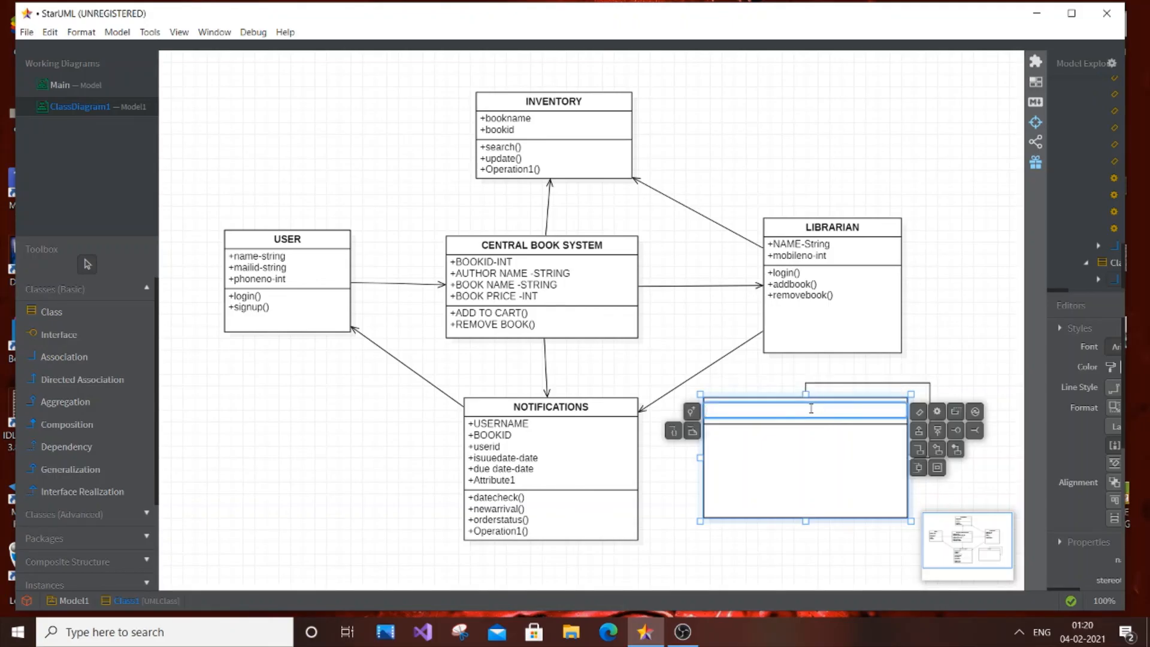
{"action": "type", "text": "BILLING SYSTEM"}
{"action": "key", "text": "Return"}
{"action": "left_click", "coordinate": [885, 383]}
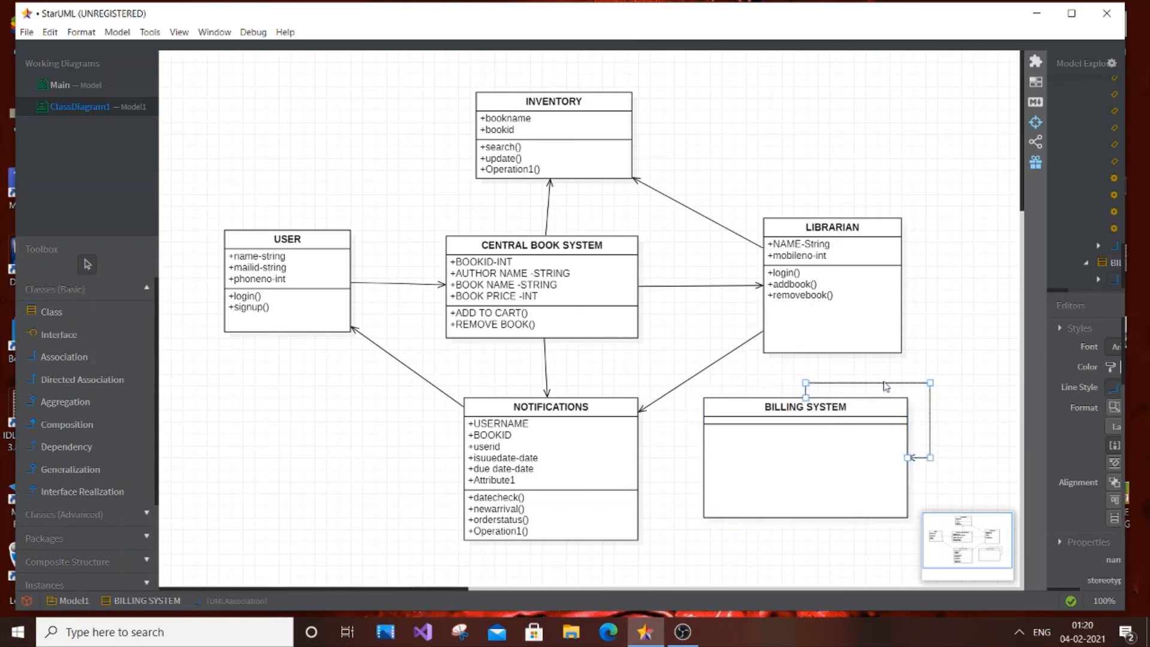
{"action": "key", "text": "Delete"}
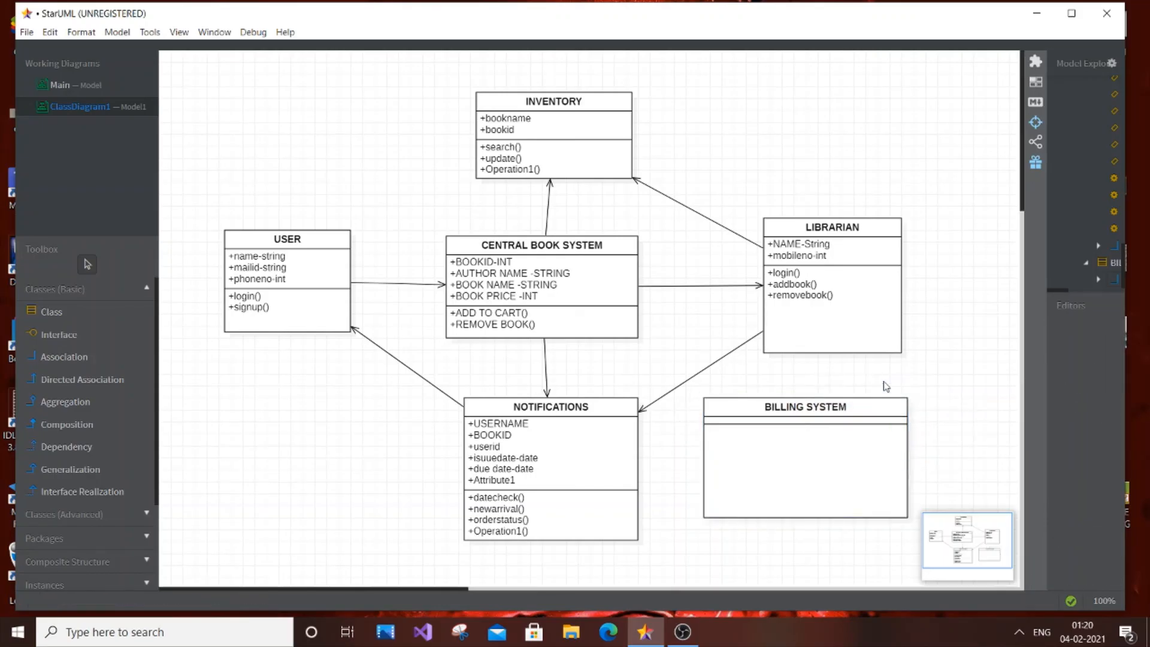
Step: Add the operation "totalsum" to the BILLING SYSTEM class
{"action": "left_click", "coordinate": [821, 502]}
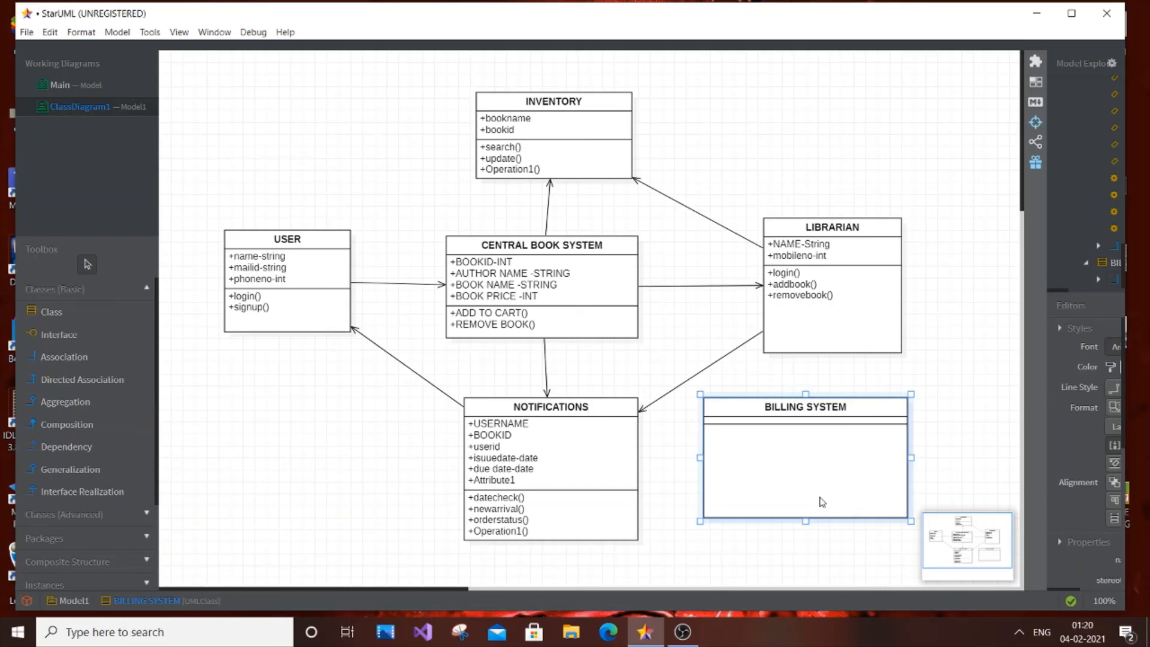
{"action": "right_click", "coordinate": [821, 502]}
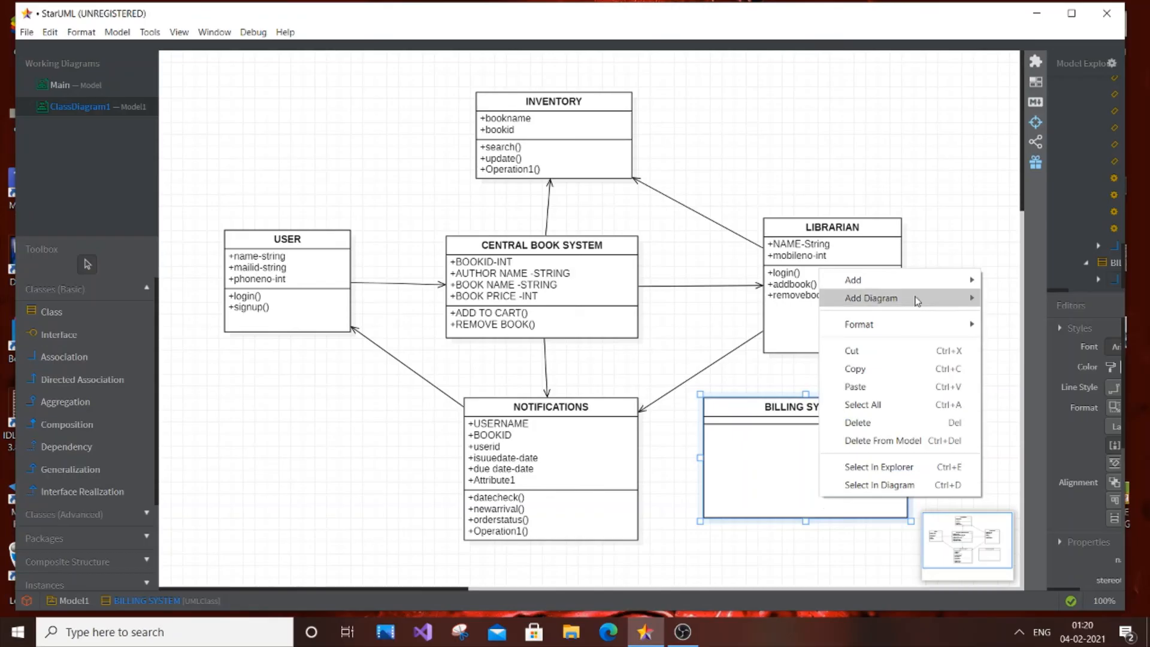
{"action": "mouse_move", "coordinate": [944, 288]}
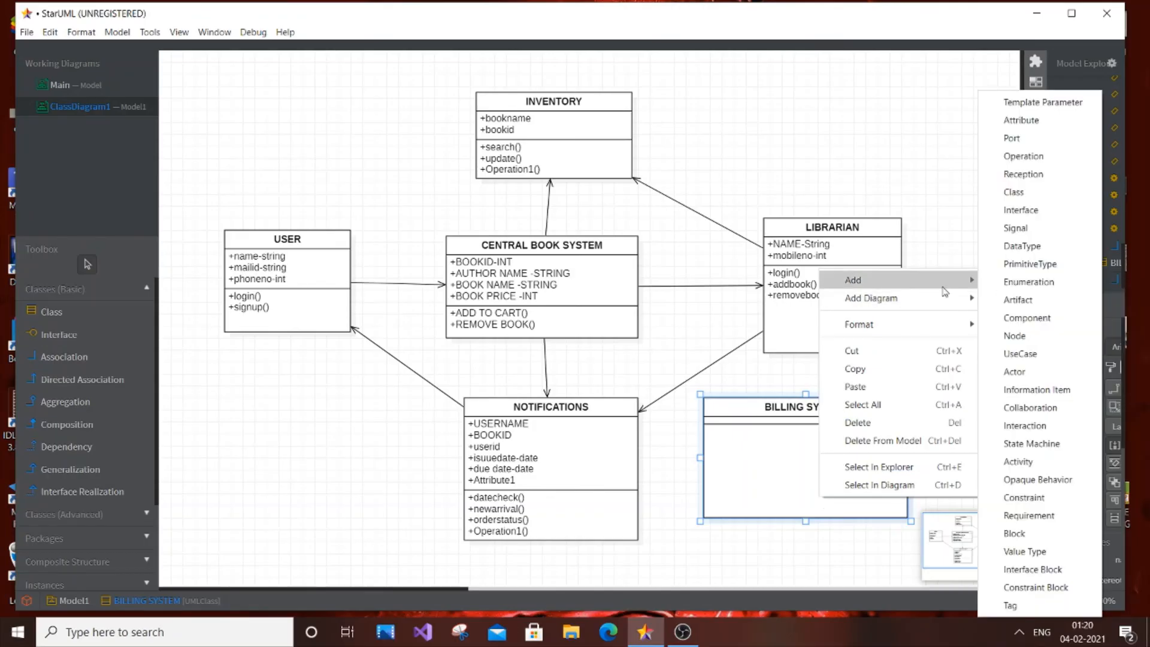
{"action": "left_click", "coordinate": [1023, 156]}
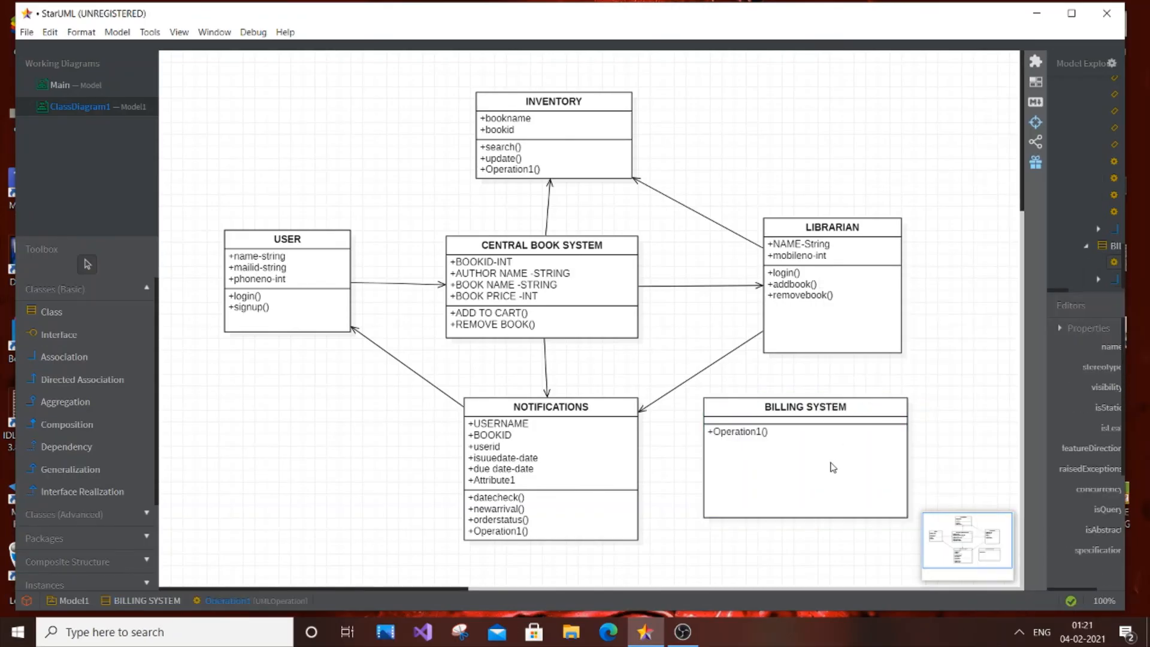
{"action": "double_click", "coordinate": [771, 435]}
{"action": "type", "text": "total"}
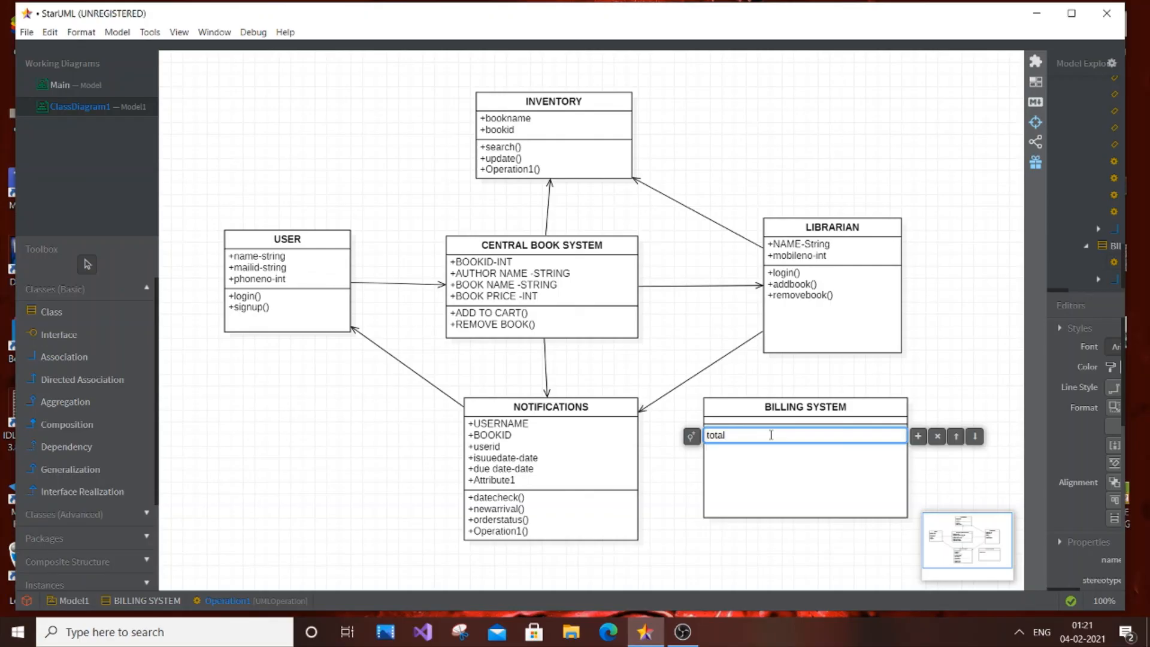
{"action": "type", "text": "sum"}
Step: Add the operations "totalprofit" and "marginsales" plus one default-named operation to the BILLING SYSTEM class and finish editing it
{"action": "left_click", "coordinate": [919, 437]}
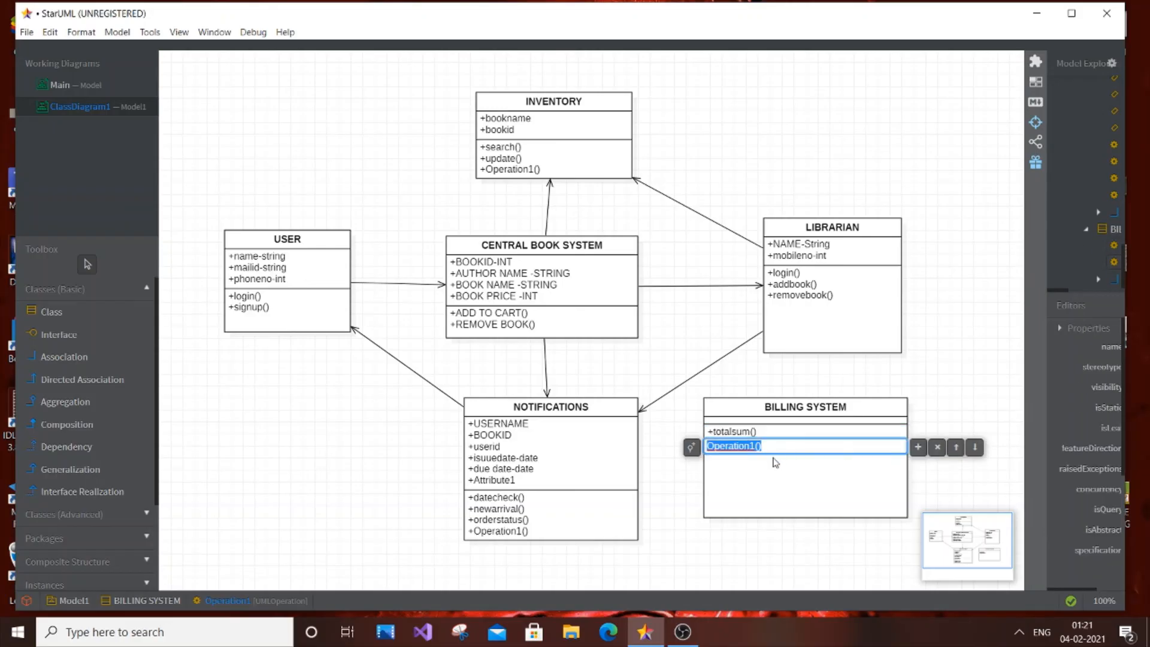
{"action": "type", "text": "totalprofit"}
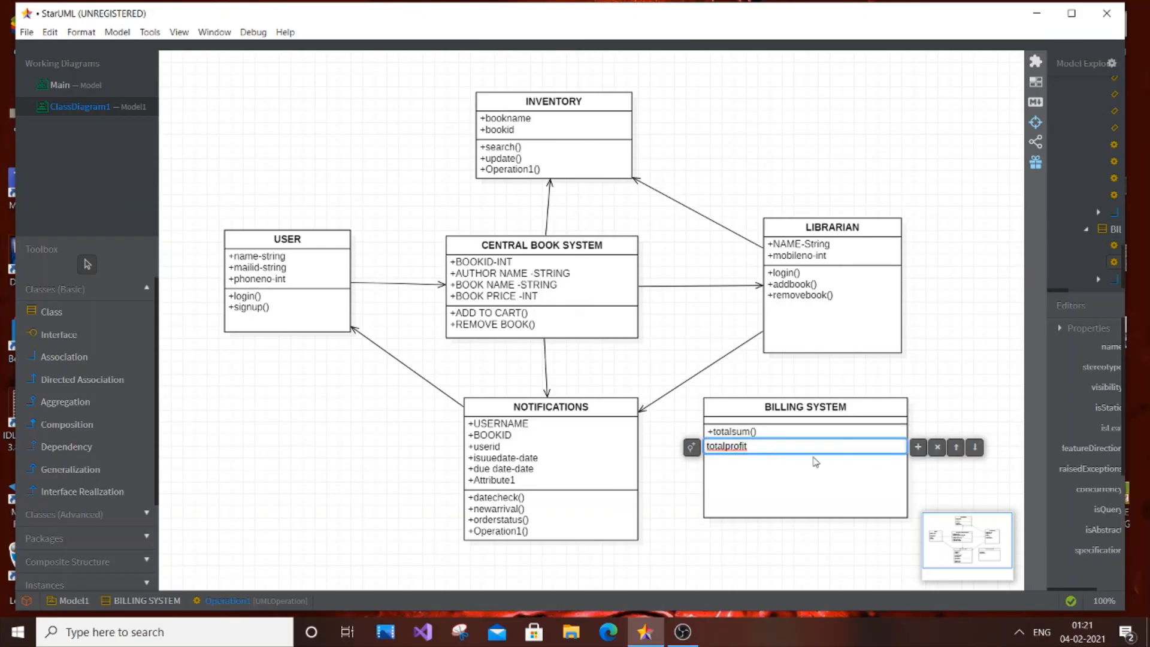
{"action": "left_click", "coordinate": [910, 448]}
{"action": "key", "text": "BackSpace"}
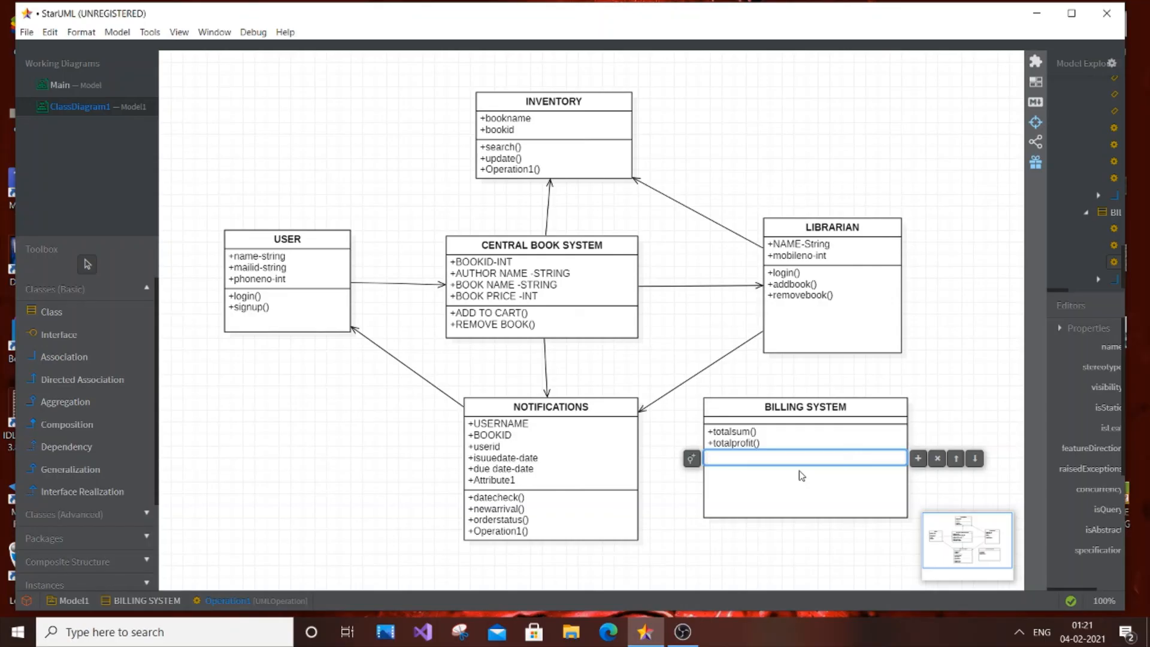
{"action": "type", "text": "marginsales"}
{"action": "left_click", "coordinate": [918, 458]}
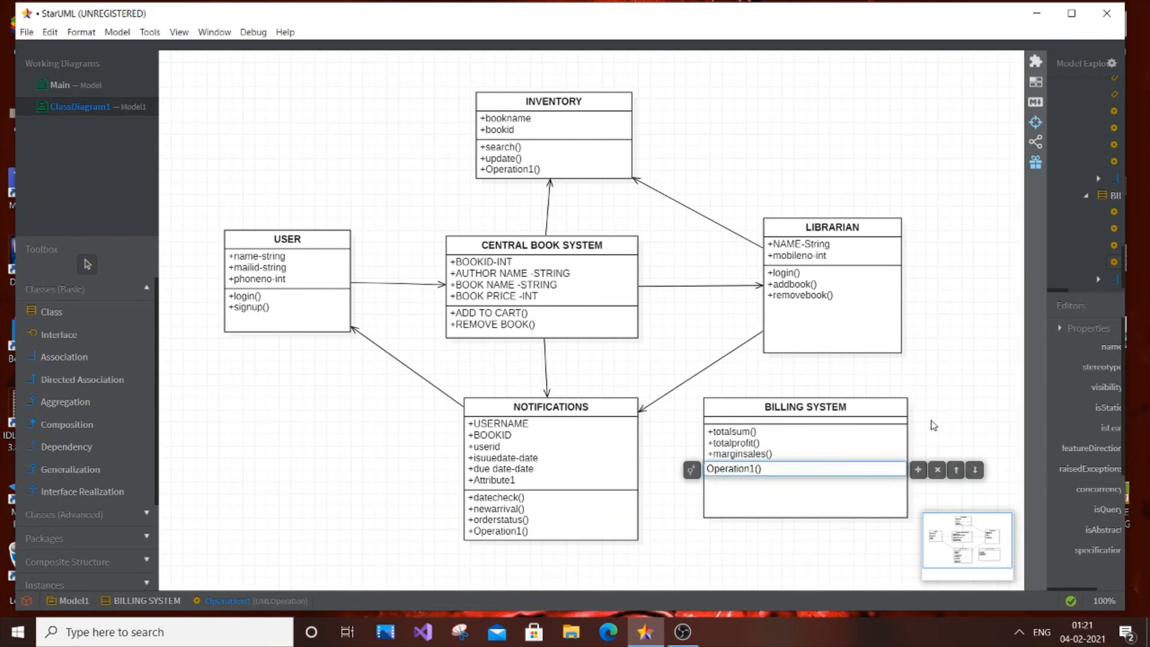
{"action": "left_click", "coordinate": [933, 426]}
Step: Draw an unnamed directed association from CENTRAL BOOK SYSTEM to BILLING SYSTEM
{"action": "left_click", "coordinate": [87, 379]}
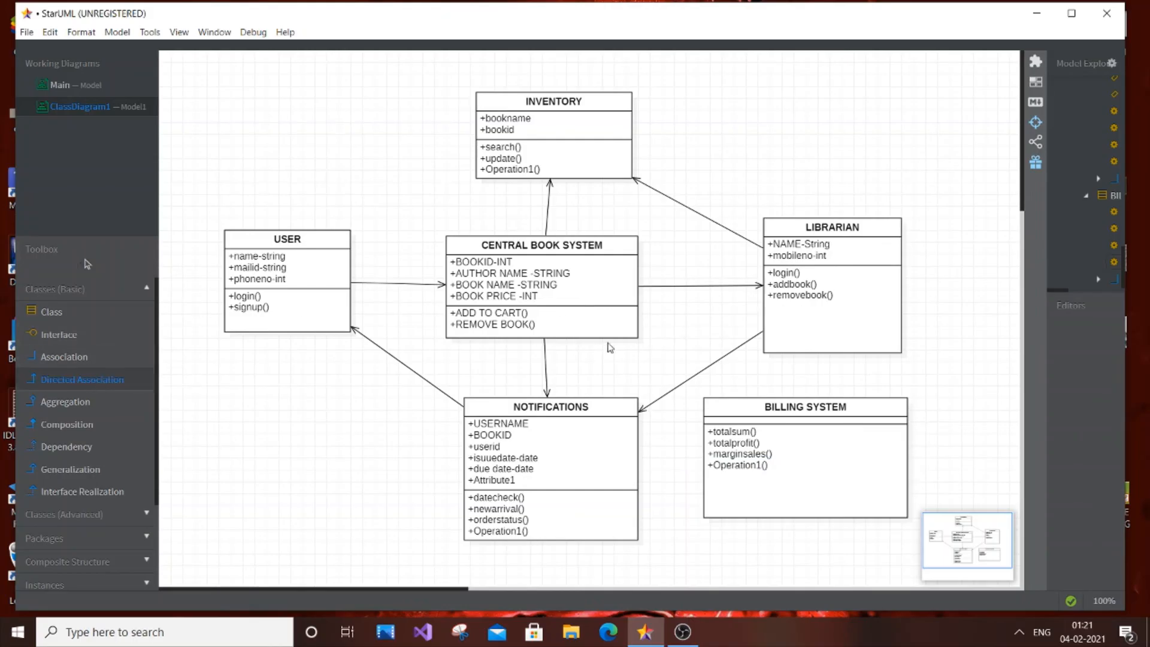
{"action": "left_click_drag", "start_coordinate": [636, 329], "coordinate": [730, 406]}
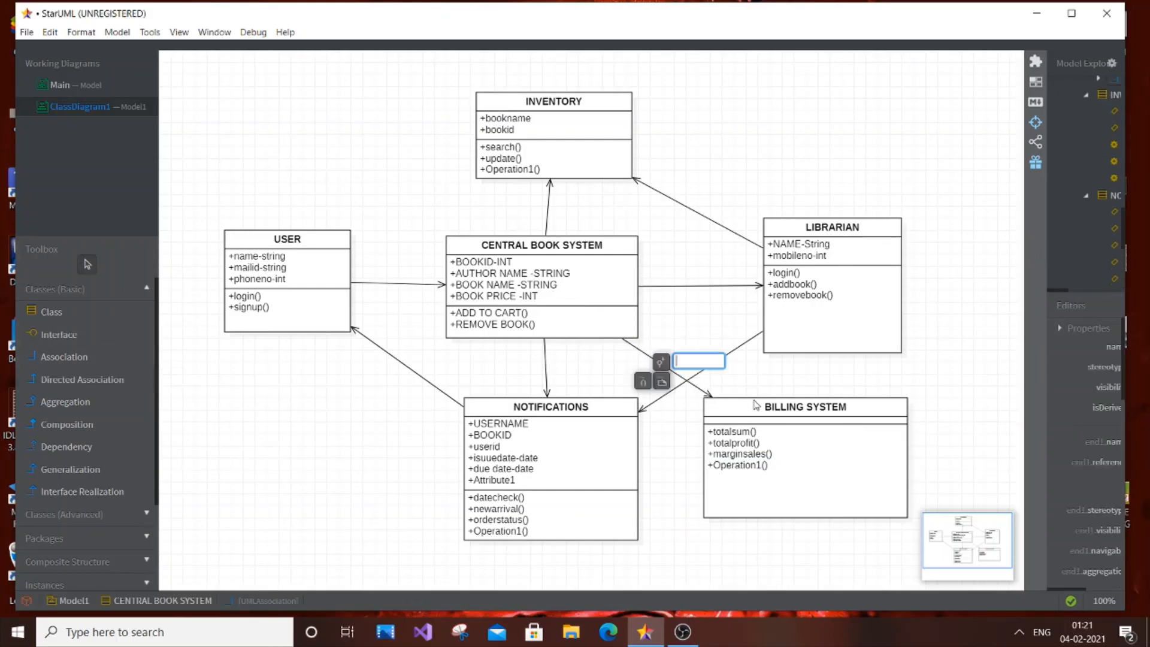
{"action": "left_click", "coordinate": [817, 387]}
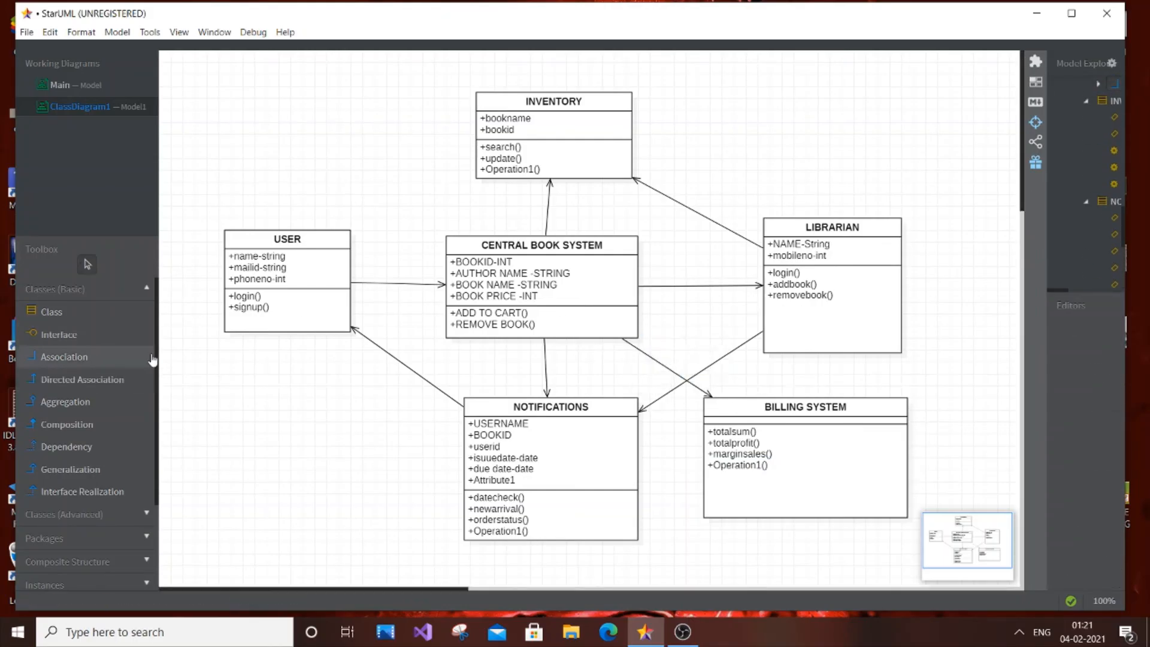
Step: Draw an unnamed directed association from BILLING SYSTEM up to LIBRARIAN
{"action": "left_click", "coordinate": [102, 379]}
{"action": "left_click_drag", "start_coordinate": [795, 400], "coordinate": [801, 358]}
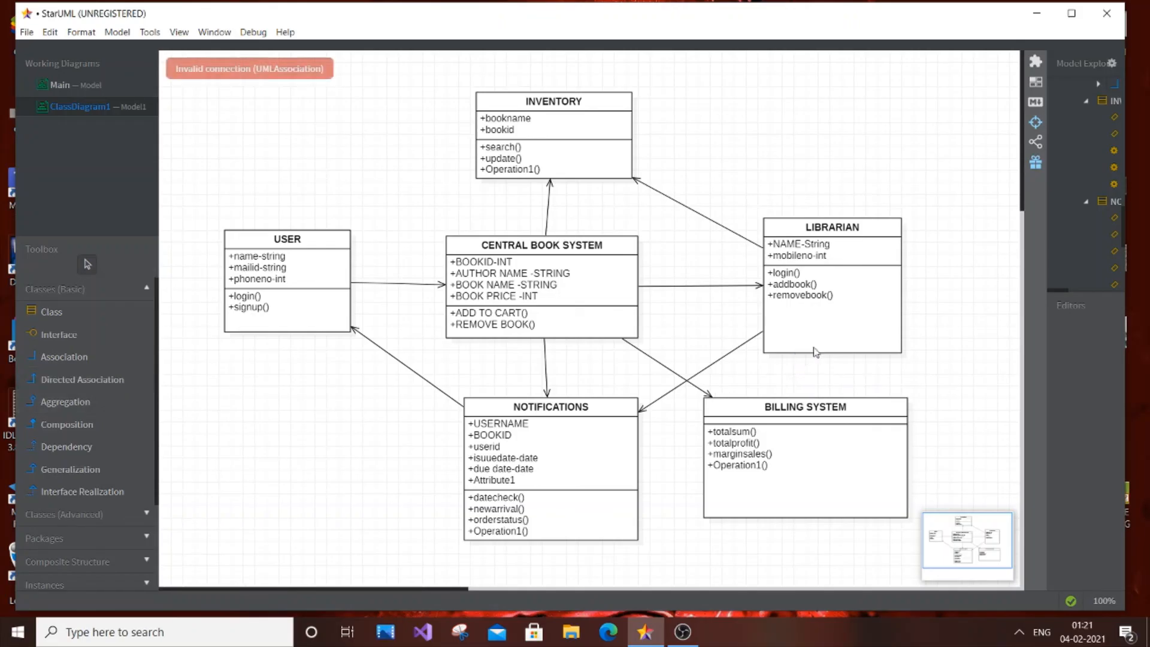
{"action": "left_click", "coordinate": [94, 379]}
{"action": "left_click_drag", "start_coordinate": [824, 405], "coordinate": [815, 357]}
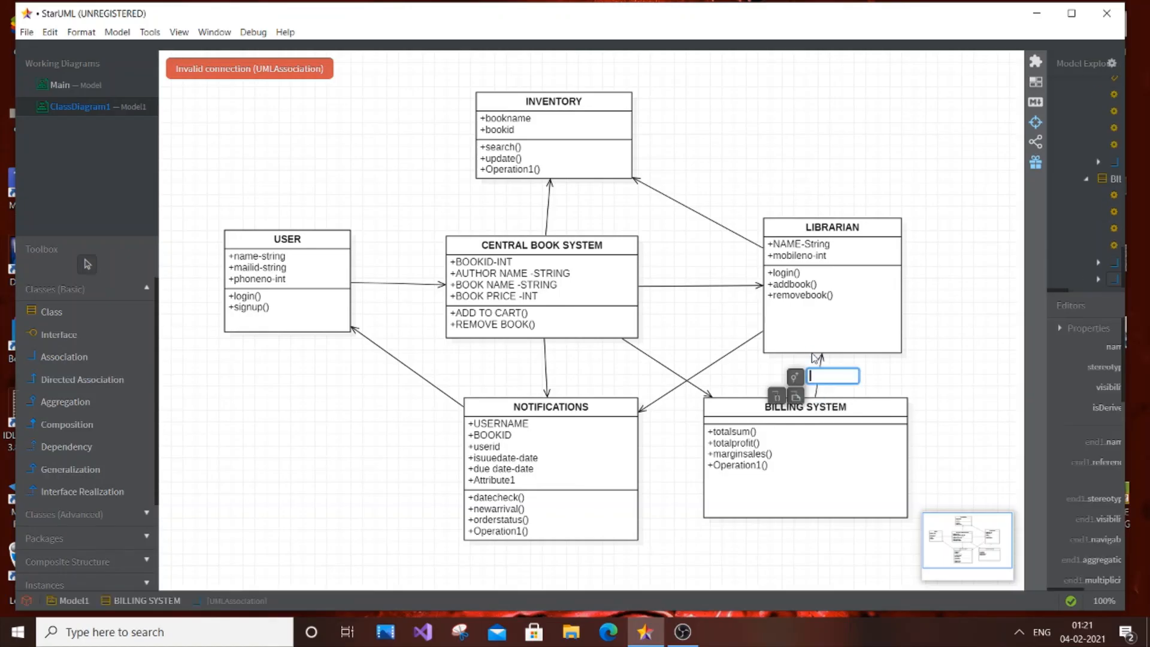
{"action": "left_click", "coordinate": [909, 381]}
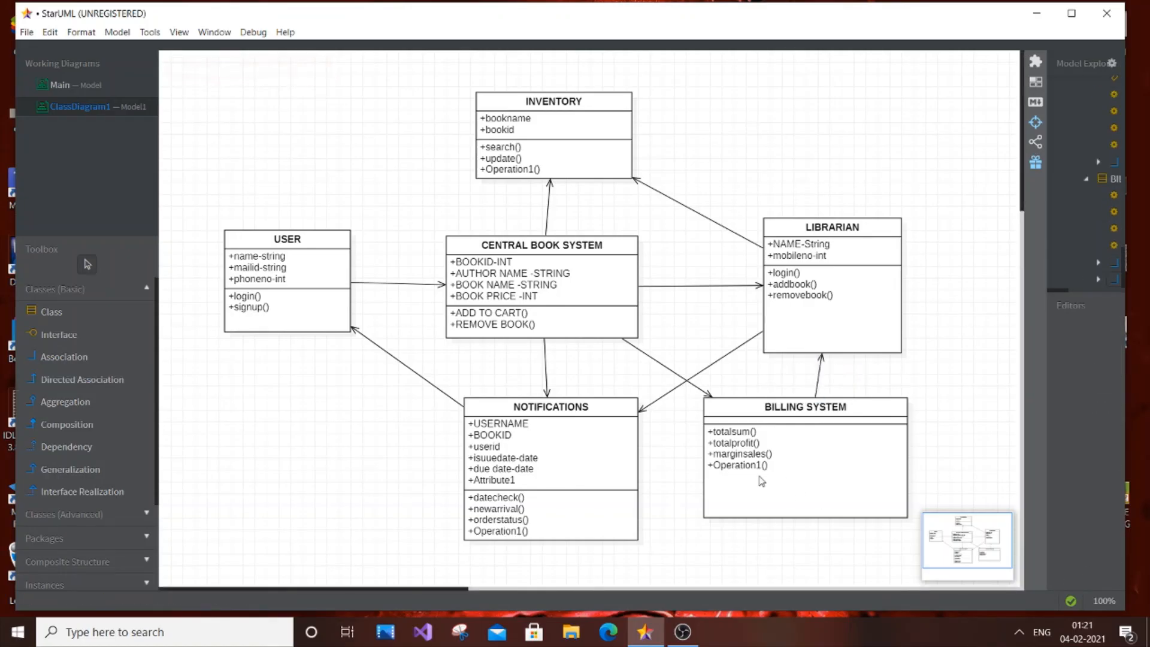